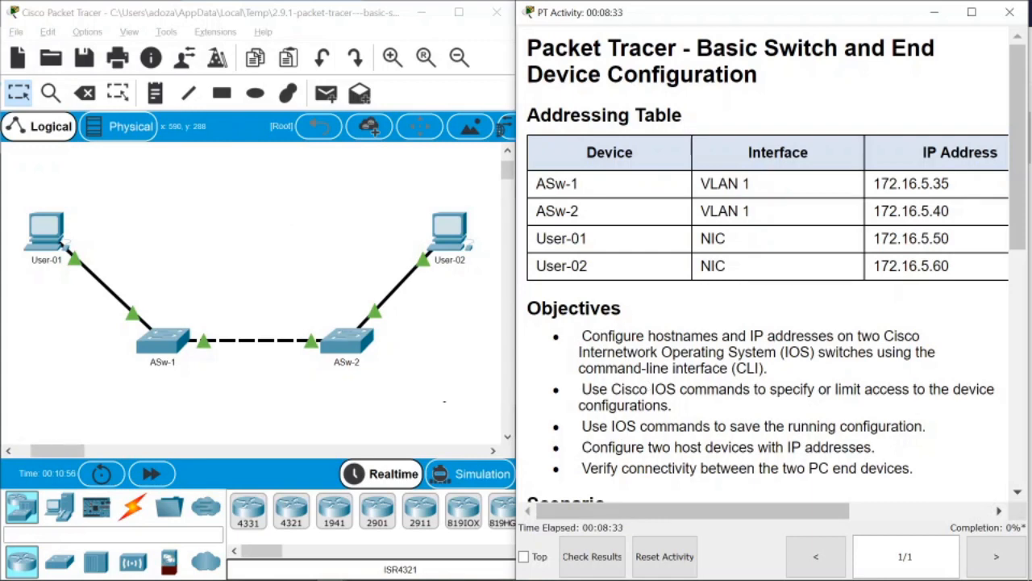
Read the activity's Objectives and Scenario, highlighting key phrases like CLI and the two switches and hosts.
scroll(611, 289, down, 3)
scroll(611, 291, up, 3)
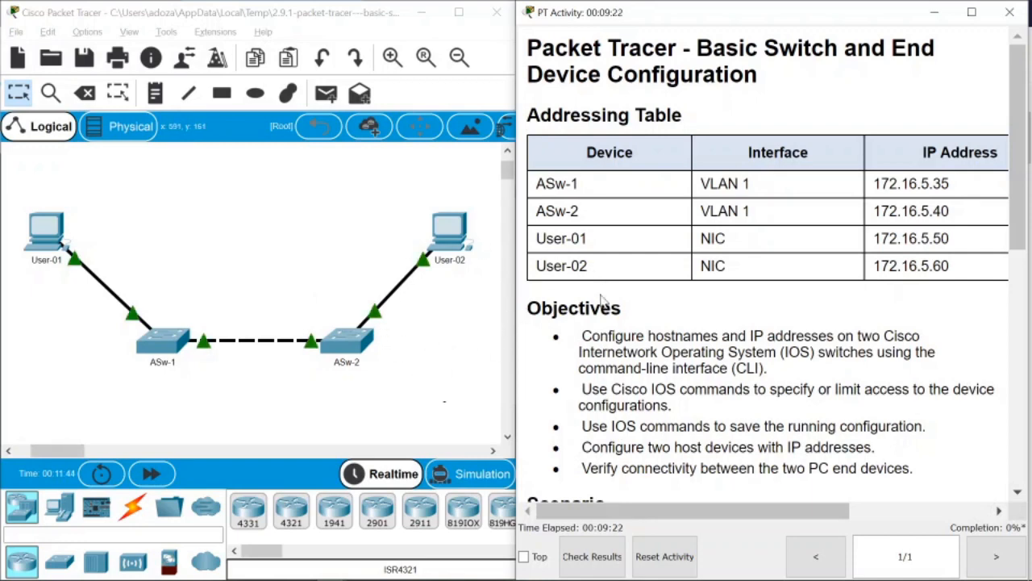
scroll(594, 302, down, 3)
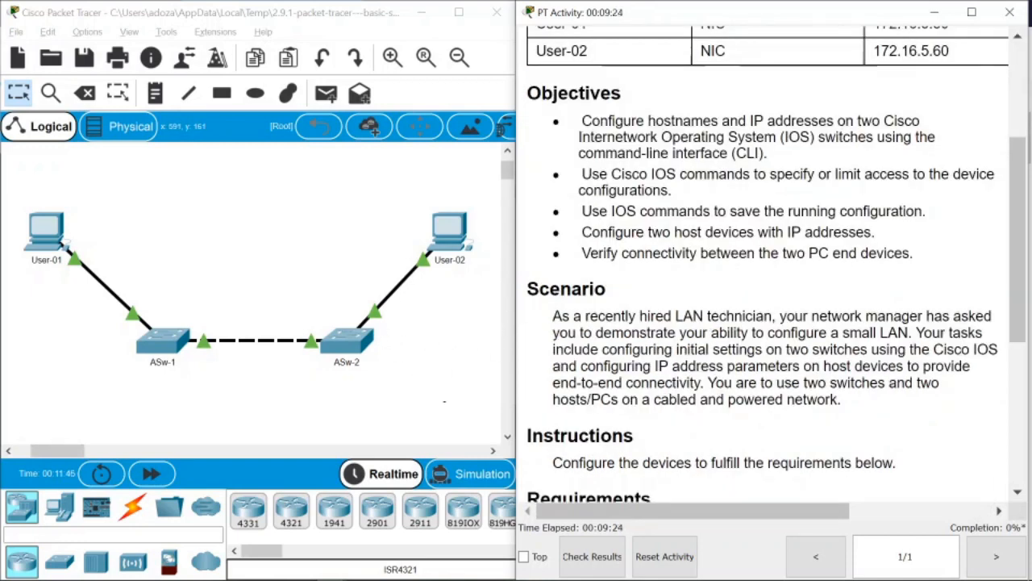
scroll(603, 276, up, 3)
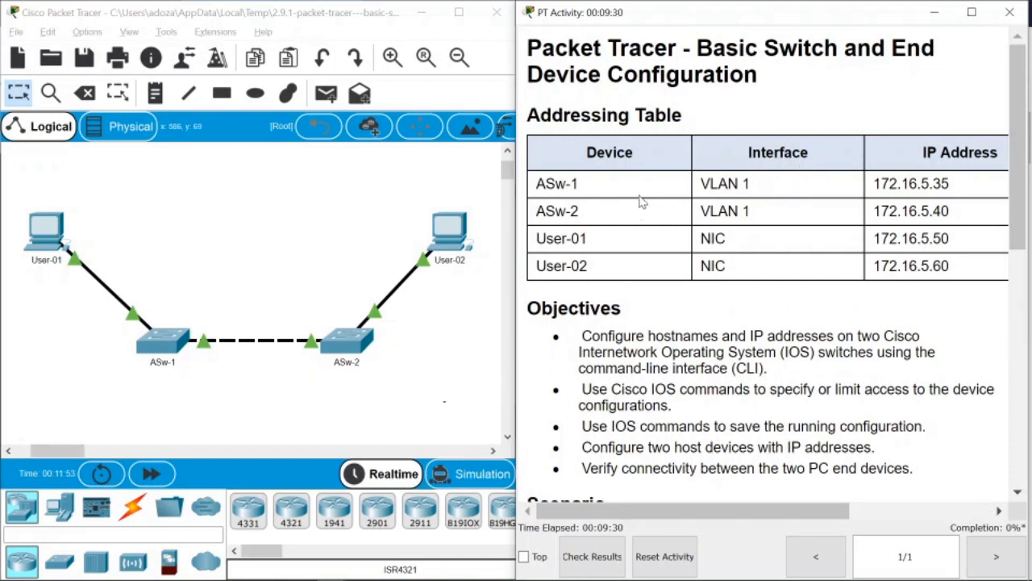
scroll(659, 254, down, 3)
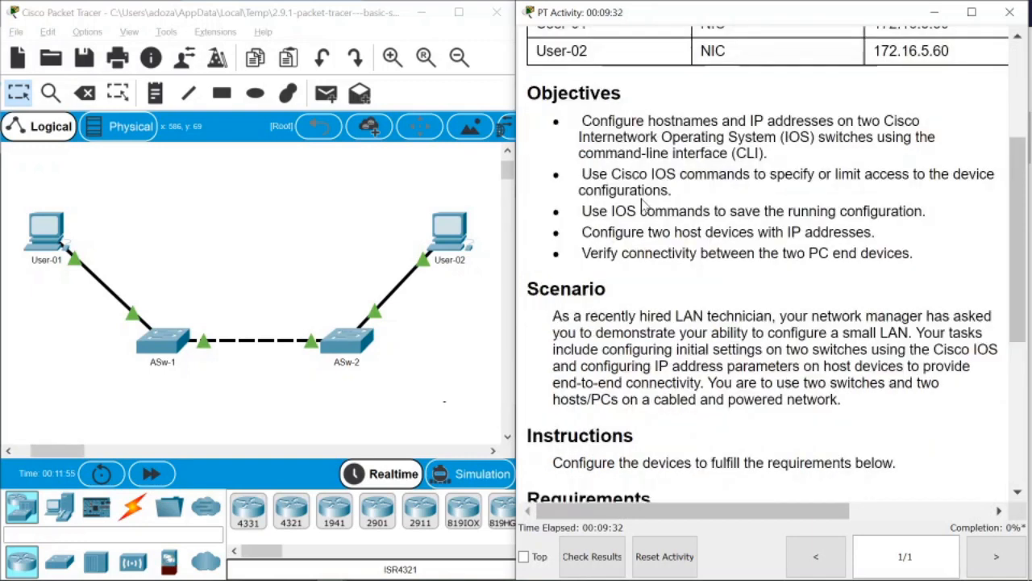
scroll(645, 204, up, 3)
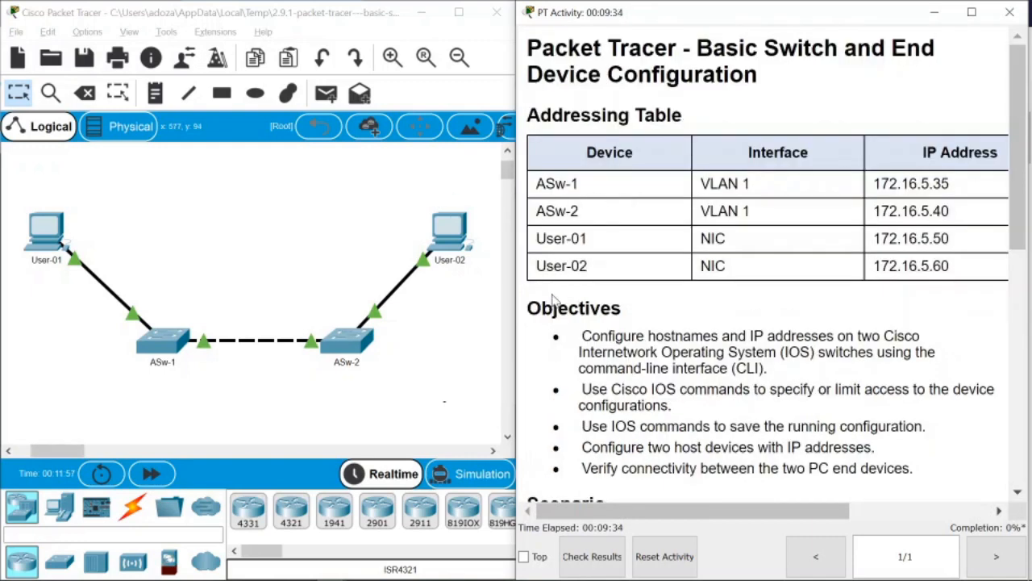
drag(540, 309, 624, 311)
double_click(748, 369)
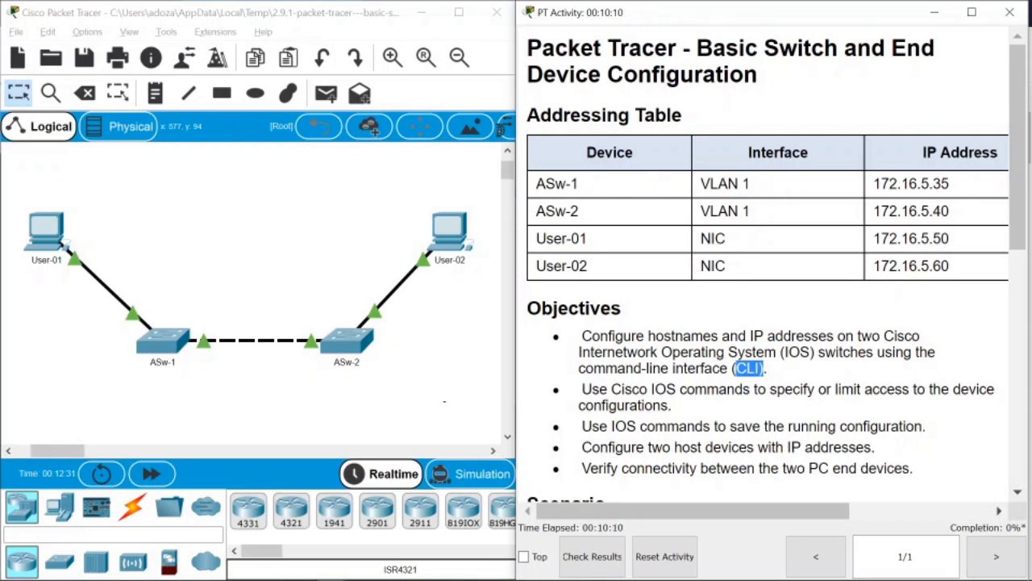
drag(669, 405, 582, 388)
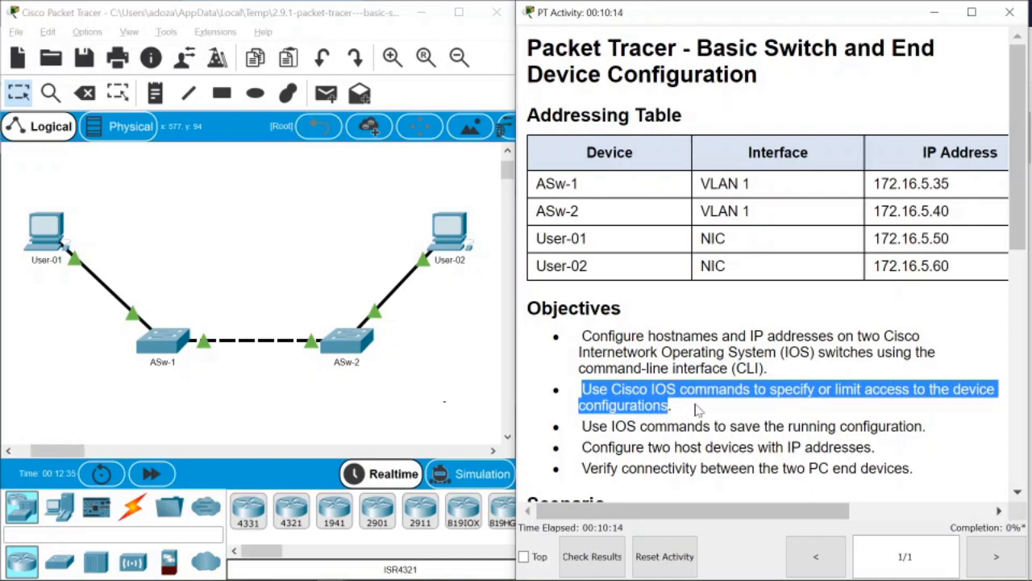
scroll(698, 410, down, 3)
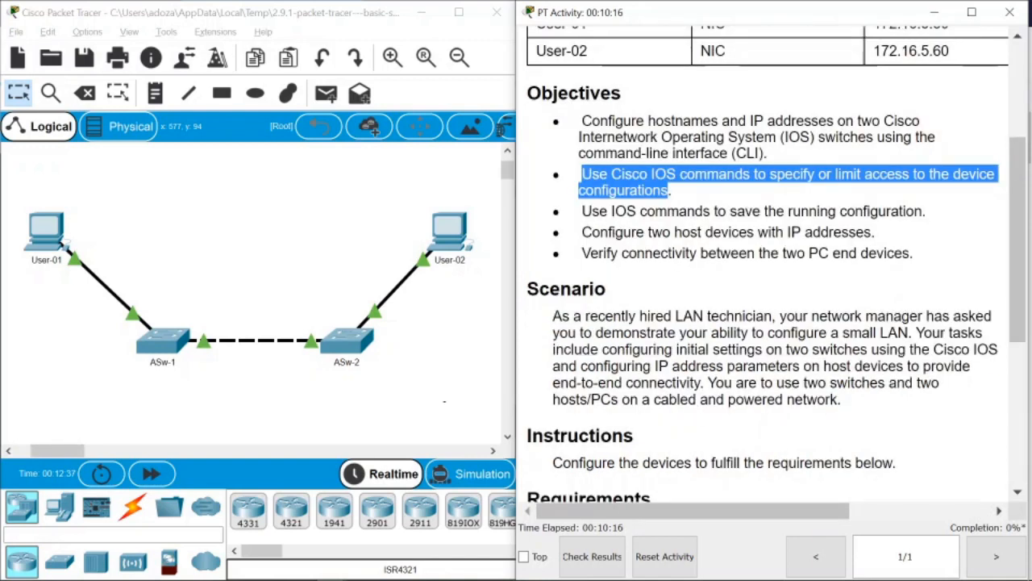
click(583, 212)
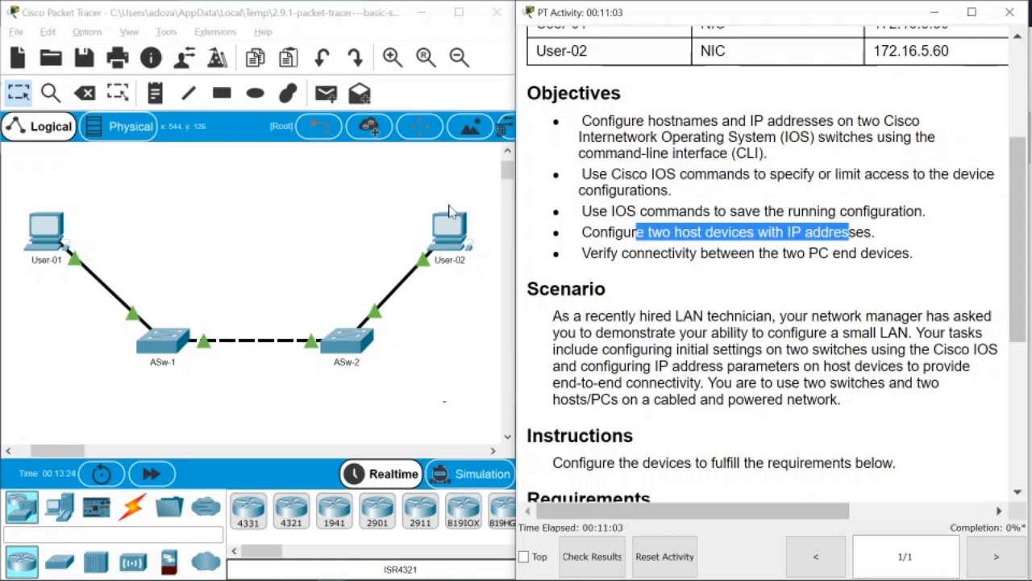
drag(647, 233, 872, 232)
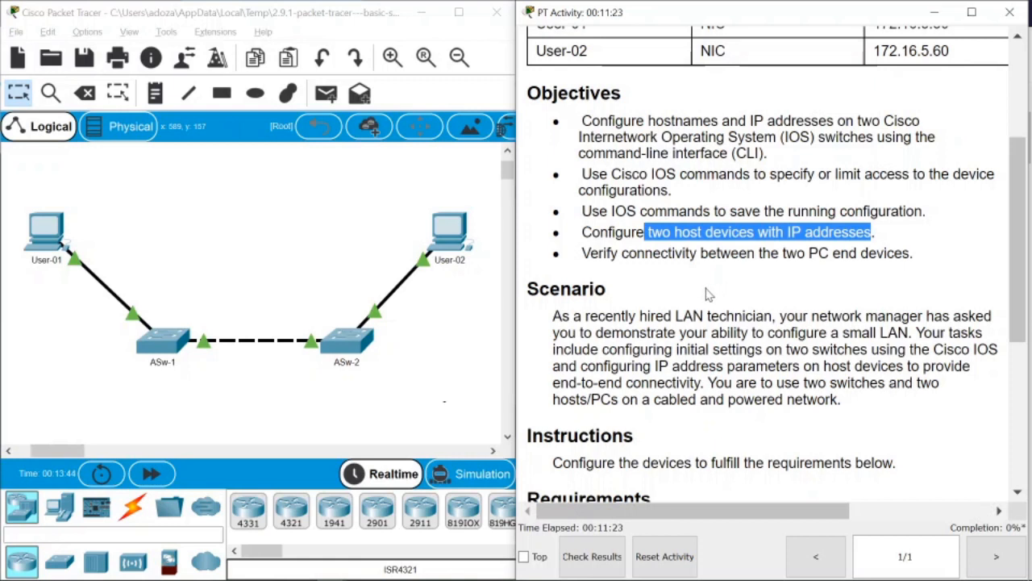
double_click(660, 102)
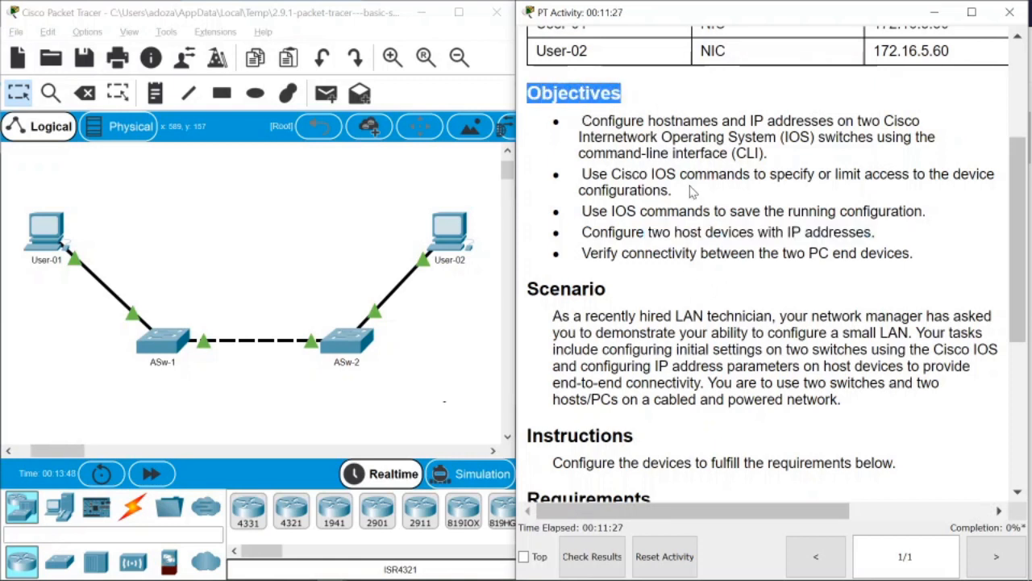
click(528, 308)
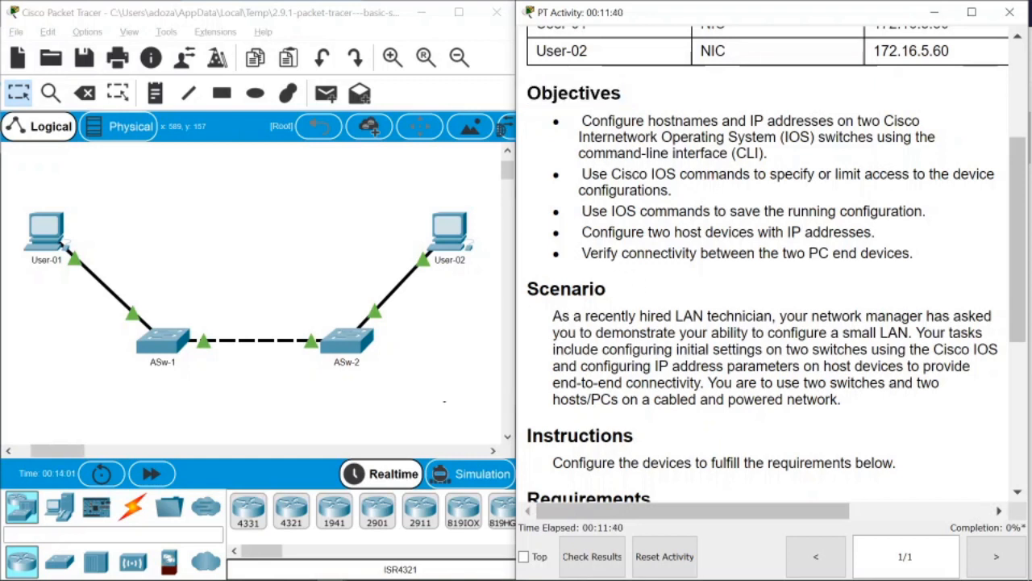
double_click(574, 94)
double_click(566, 289)
scroll(767, 266, down, 5)
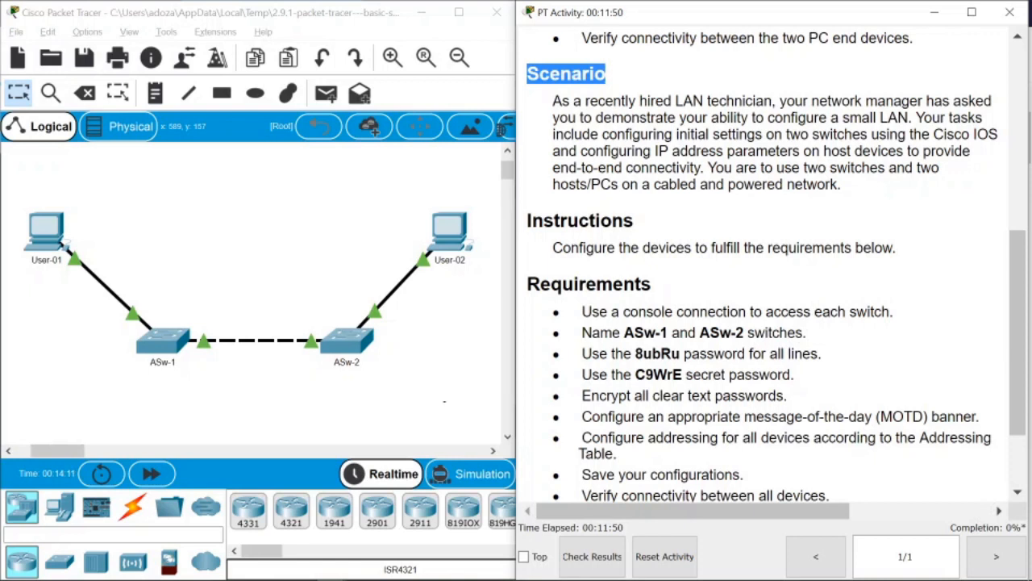
click(579, 220)
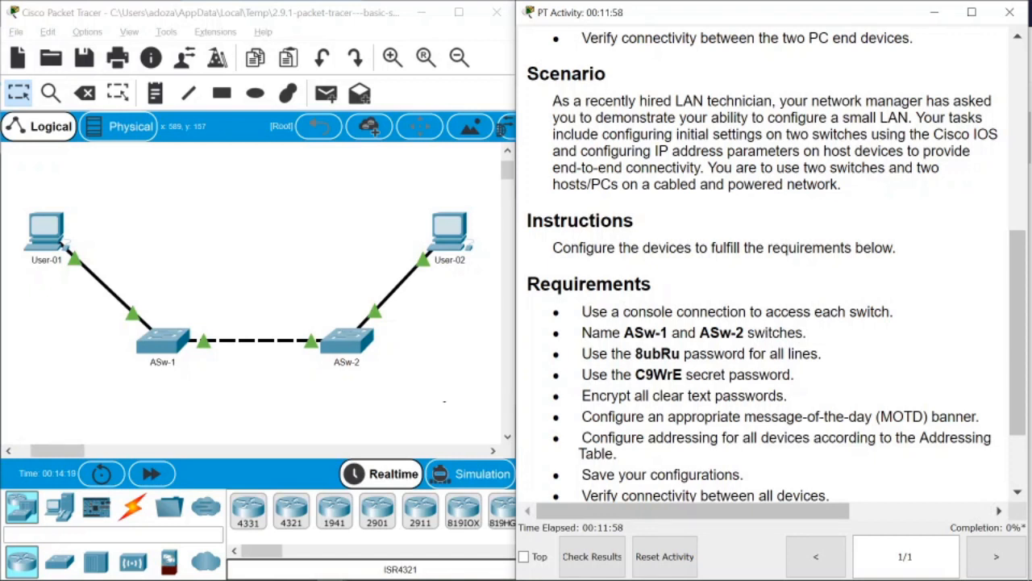
drag(553, 101, 755, 101)
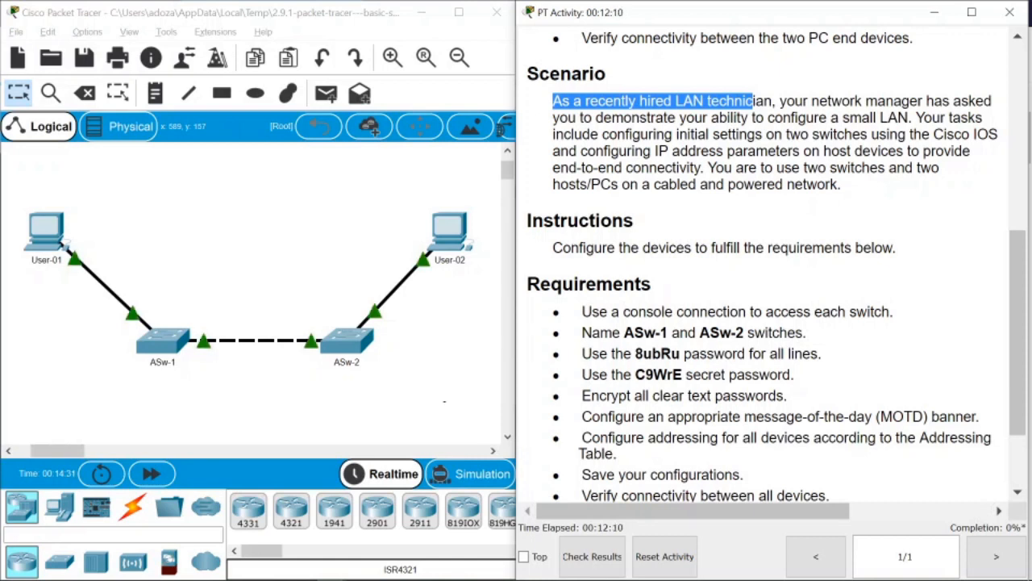
drag(608, 134, 838, 184)
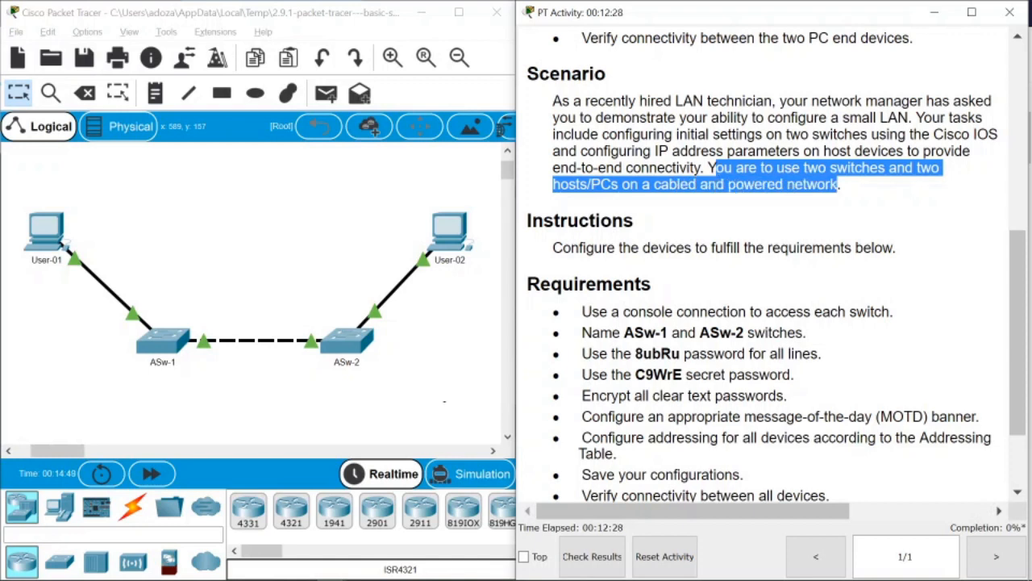
click(839, 185)
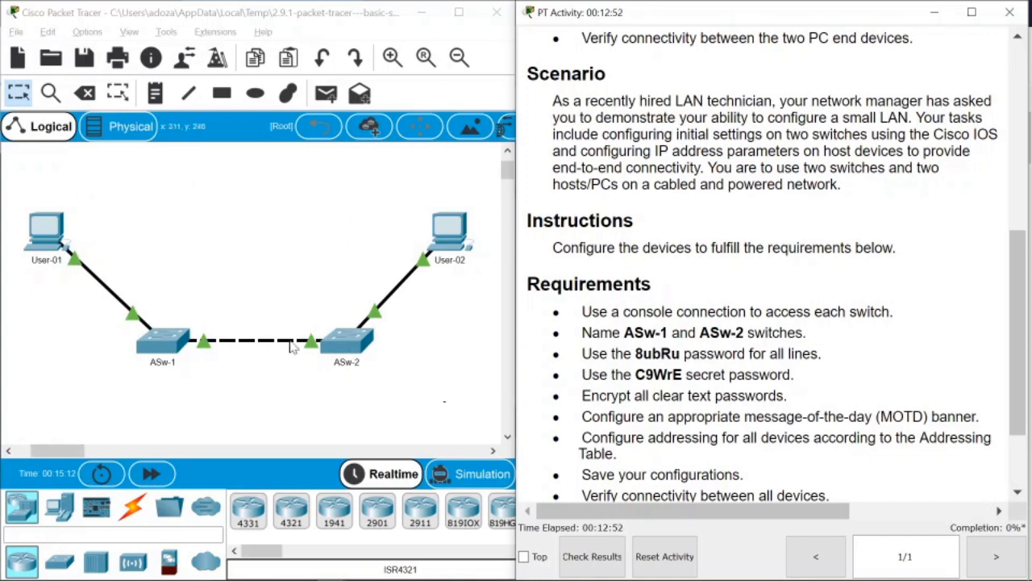
Read the Requirements list, highlighting the console connection requirement.
scroll(766, 323, down, 3)
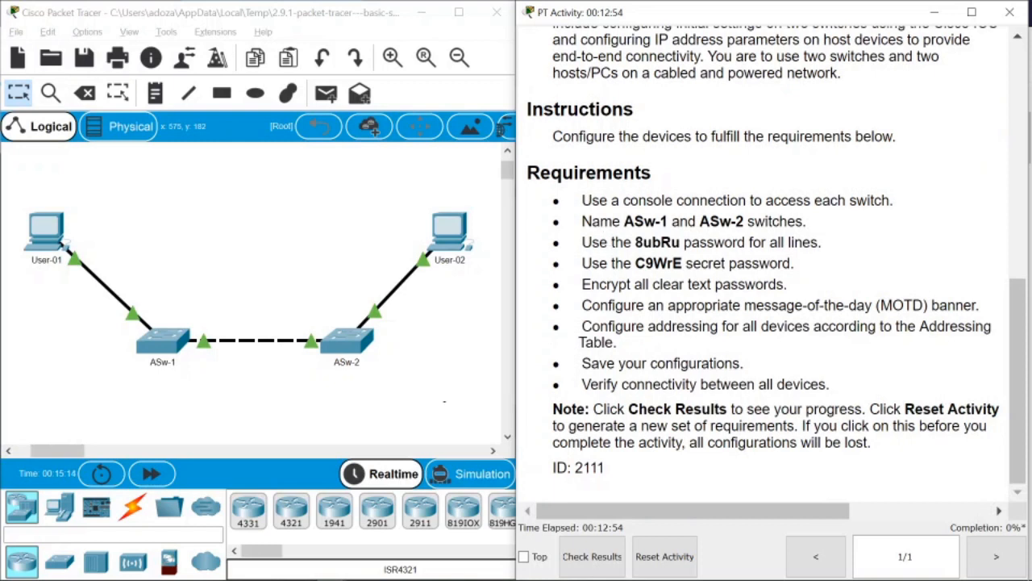
double_click(589, 172)
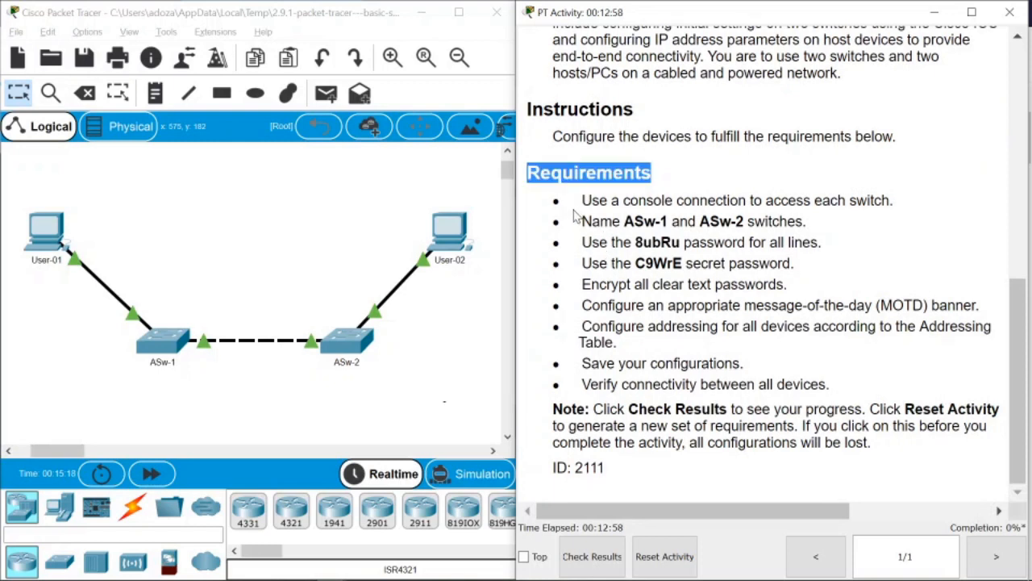
drag(581, 200, 774, 200)
drag(807, 200, 871, 200)
drag(676, 200, 671, 221)
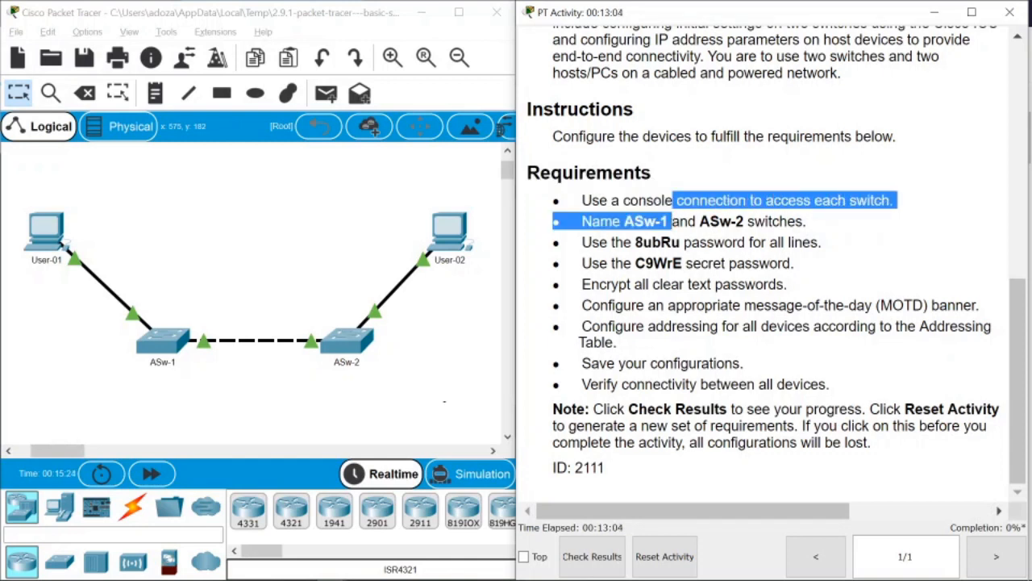
click(672, 222)
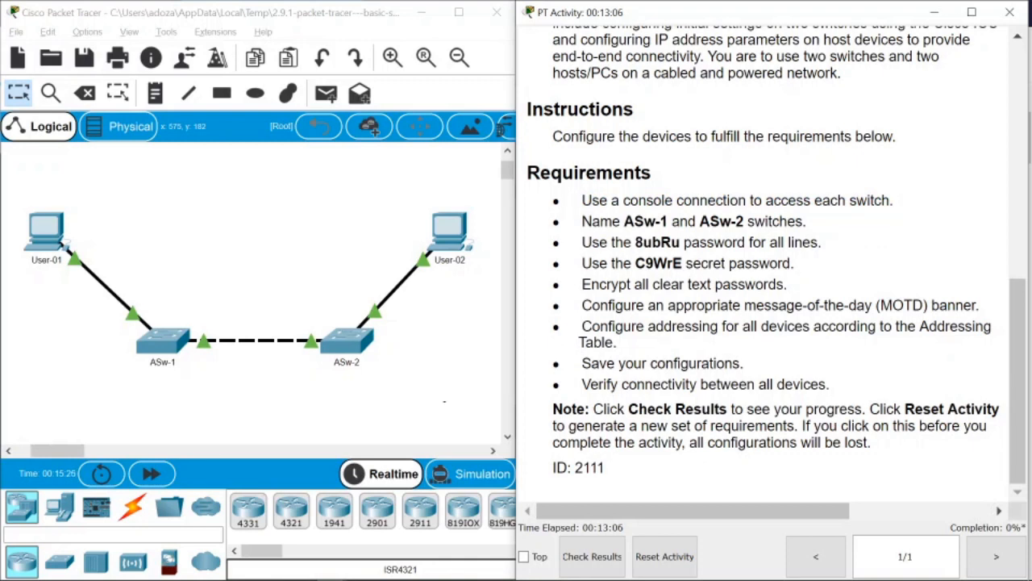
drag(580, 200, 754, 200)
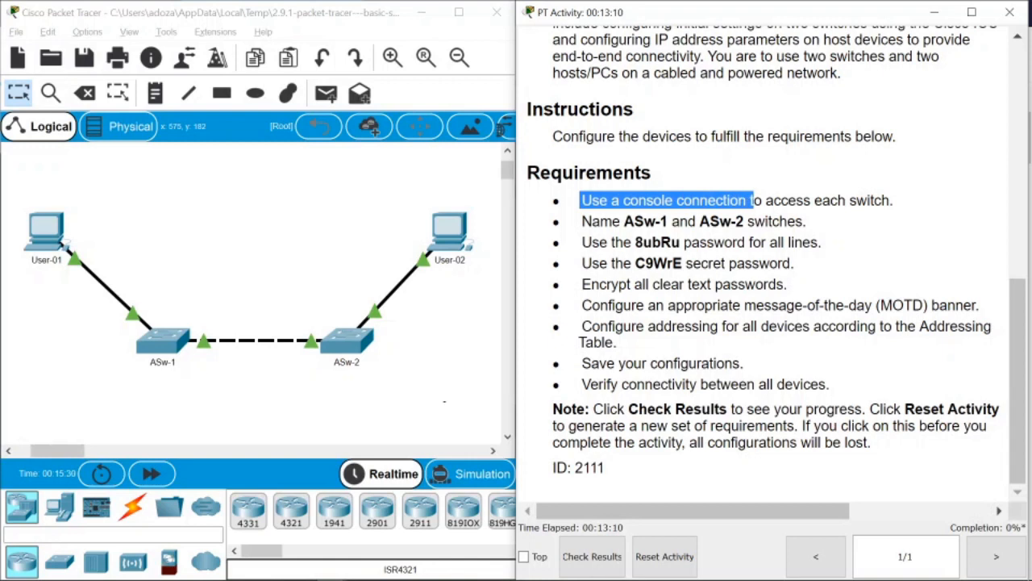
click(755, 202)
drag(629, 200, 663, 200)
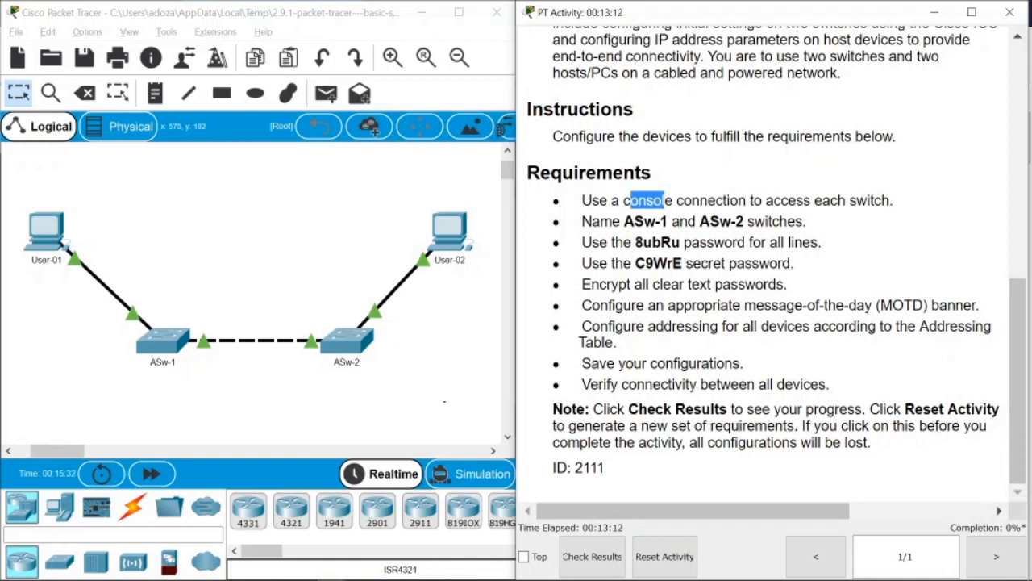
click(665, 202)
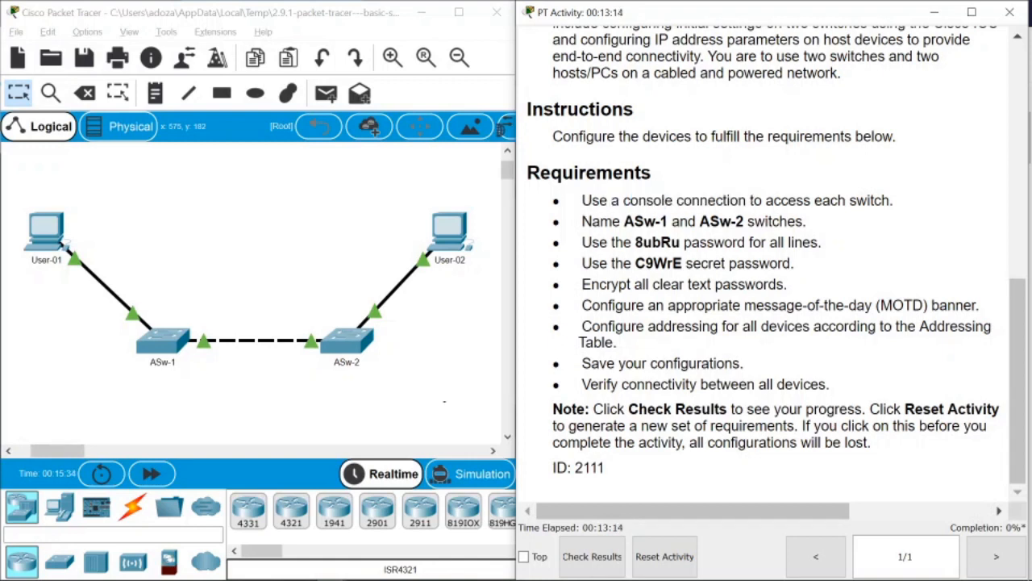
drag(622, 200, 751, 200)
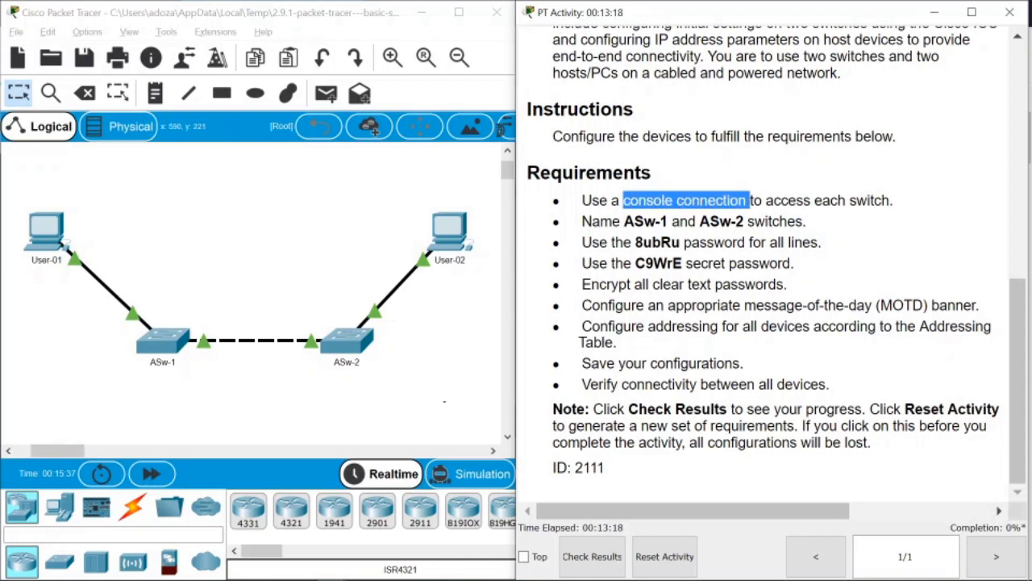
Connect a console cable from User-02's RS 232 port to ASw-2's Console port.
click(133, 507)
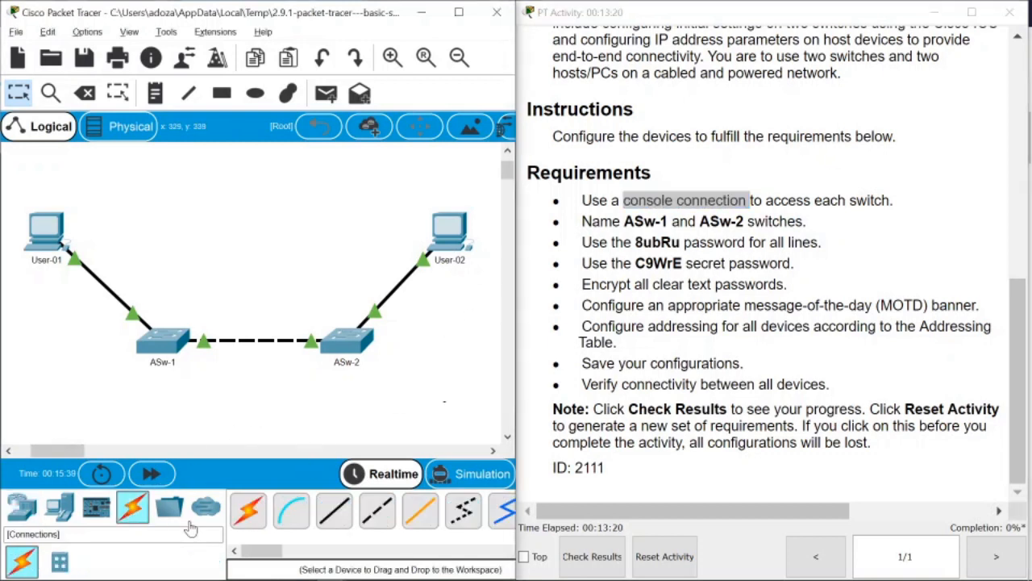
click(291, 510)
click(449, 234)
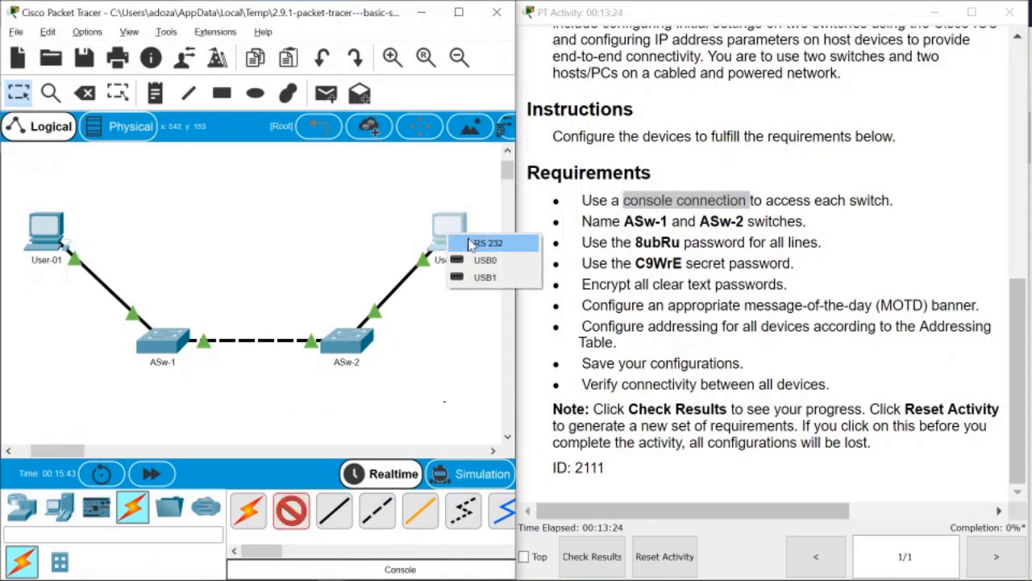
click(484, 242)
click(355, 341)
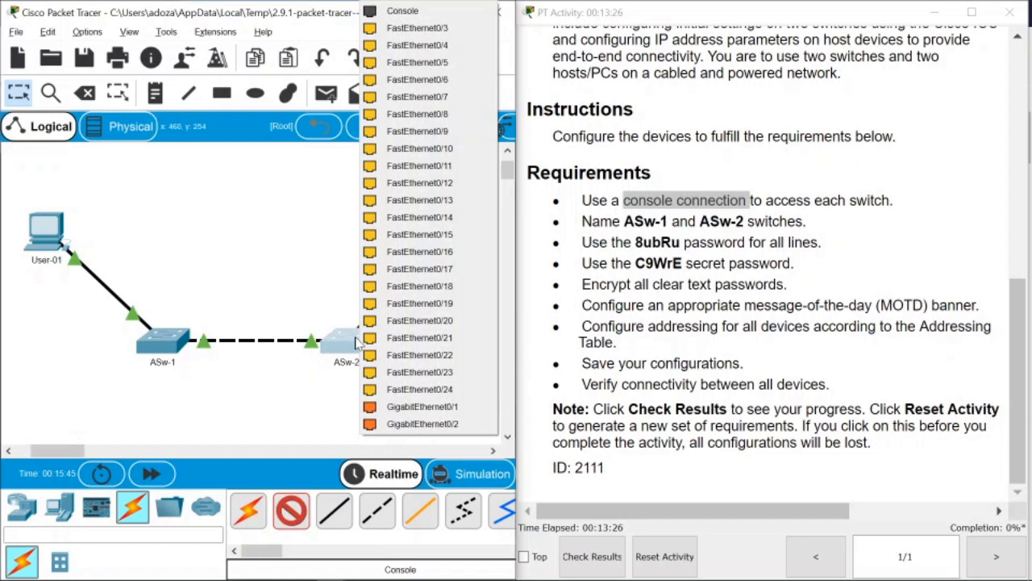
click(406, 13)
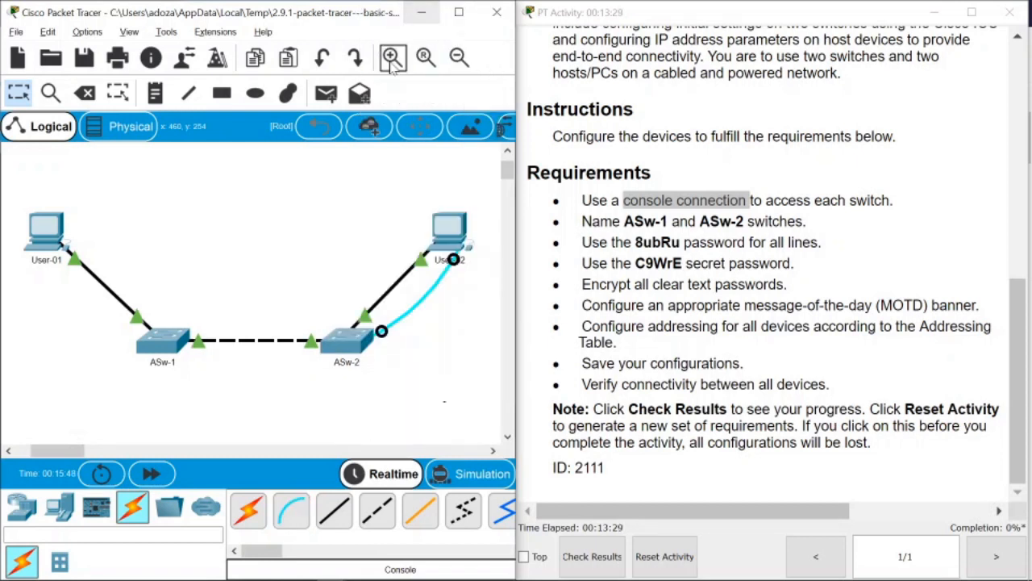
Connect a console cable from User-01's RS 232 port to ASw-1's Console port.
click(46, 220)
click(73, 223)
click(165, 338)
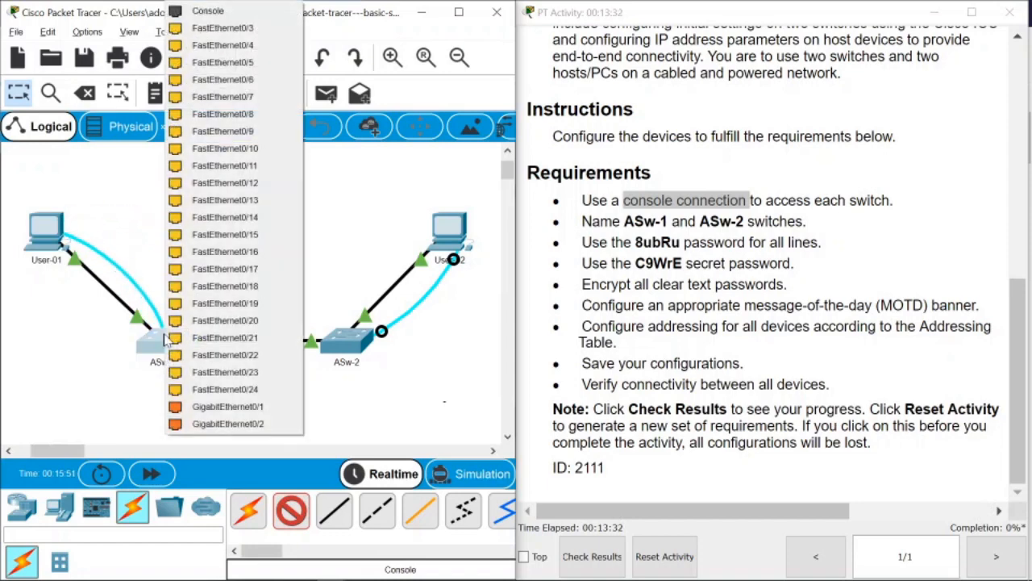
click(208, 11)
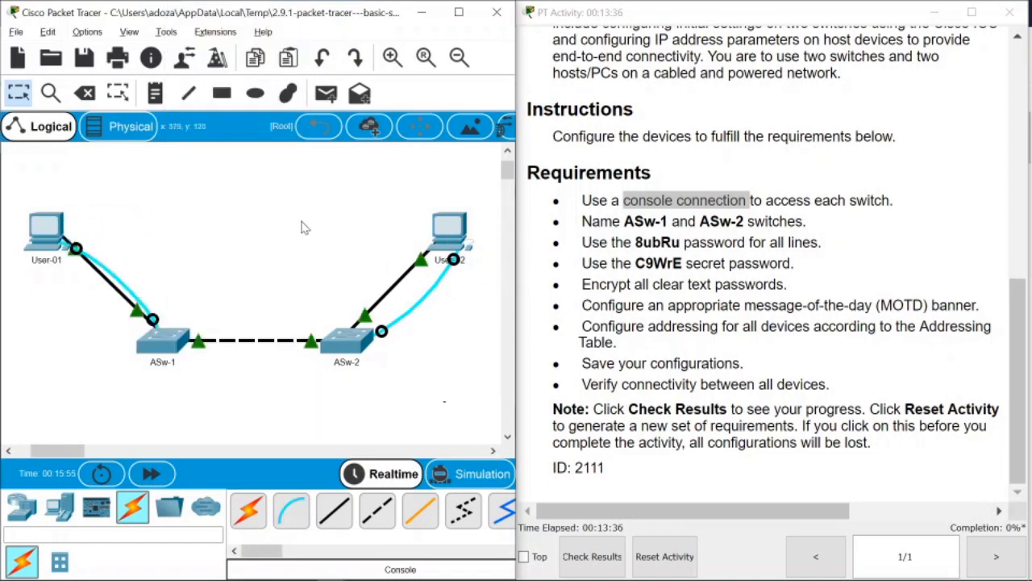
Review the requirements for switch names ASw-1 and ASw-2 and the line password.
drag(580, 200, 899, 203)
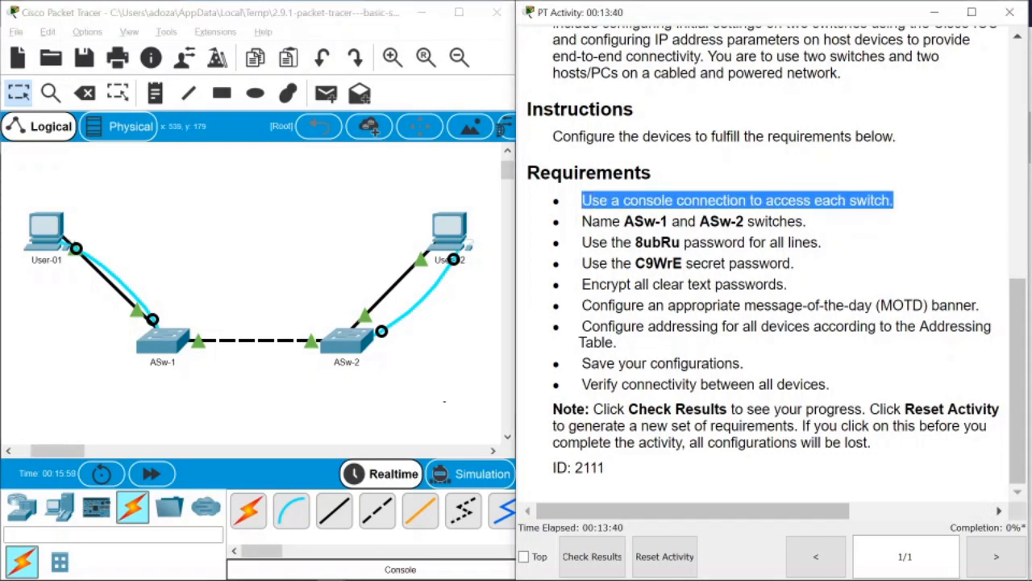
click(900, 203)
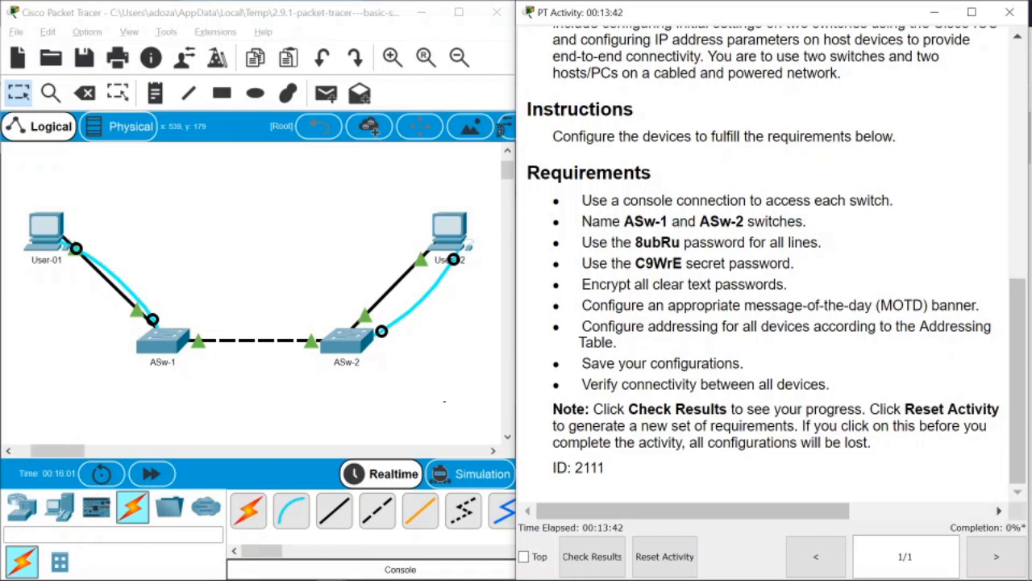
double_click(639, 221)
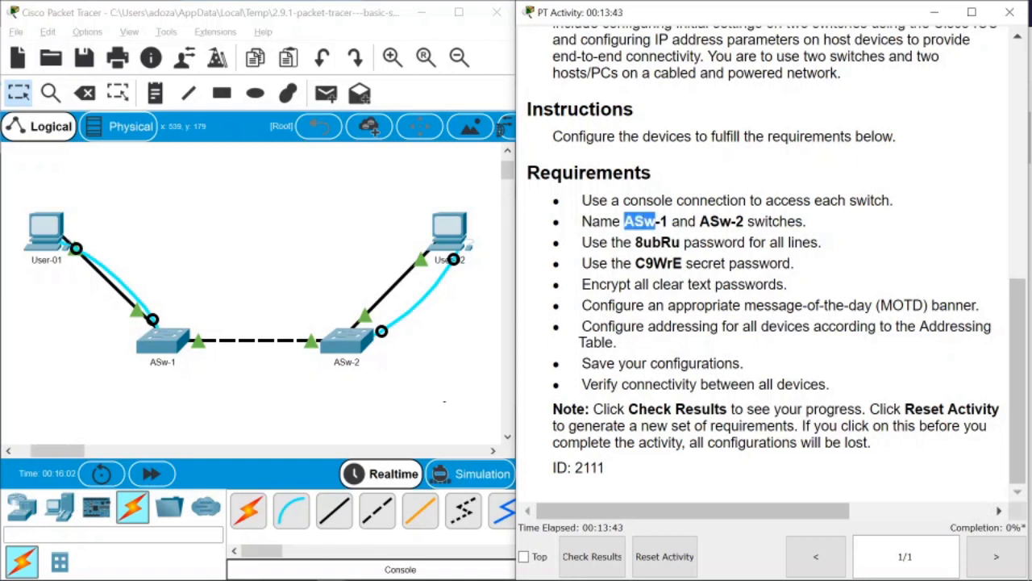
click(655, 222)
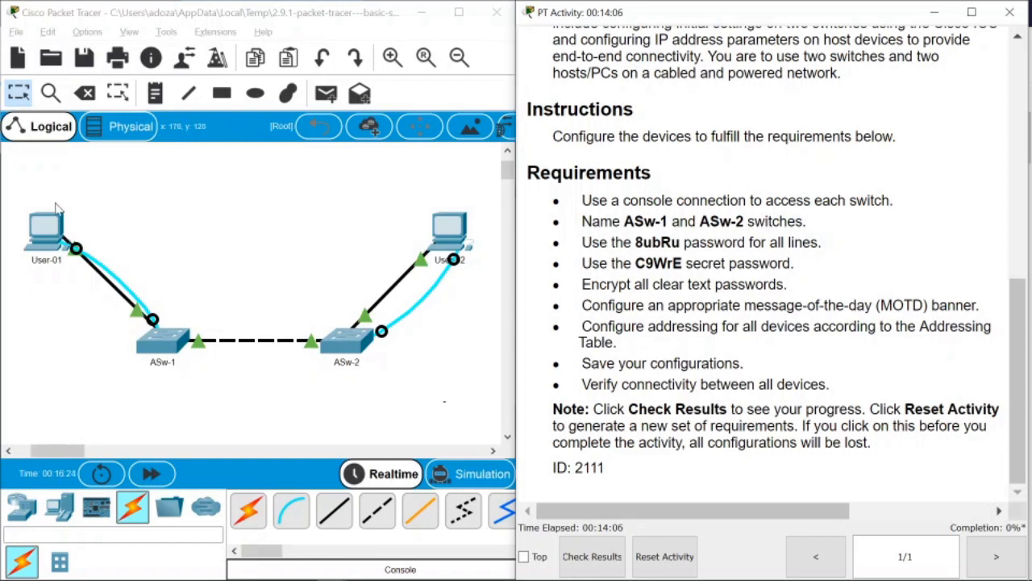
drag(624, 221, 743, 221)
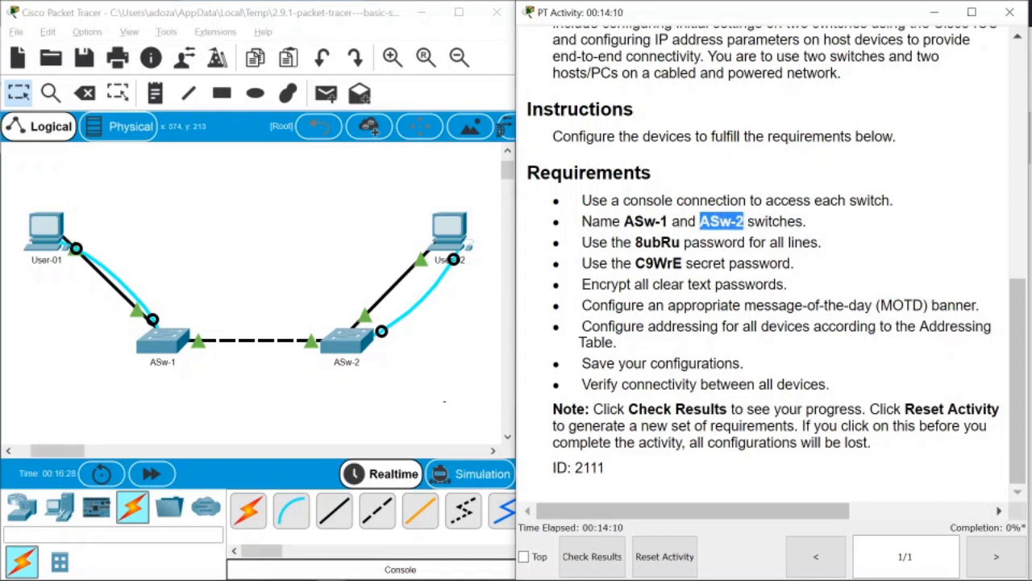
click(636, 242)
drag(624, 221, 744, 221)
drag(644, 242, 670, 263)
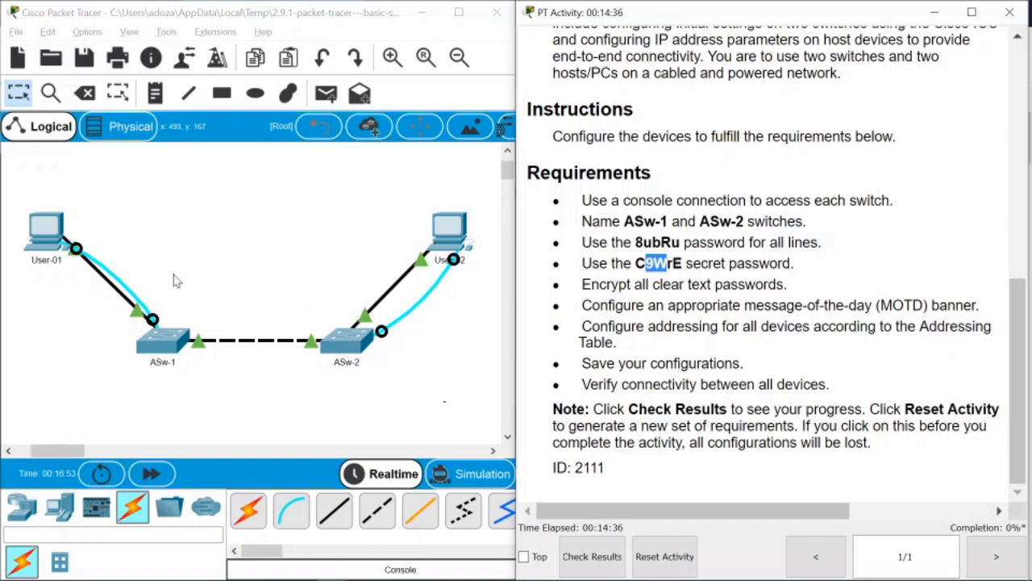
Open User-01, move its window left, and show its Desktop applications.
click(41, 239)
drag(552, 23, 376, 26)
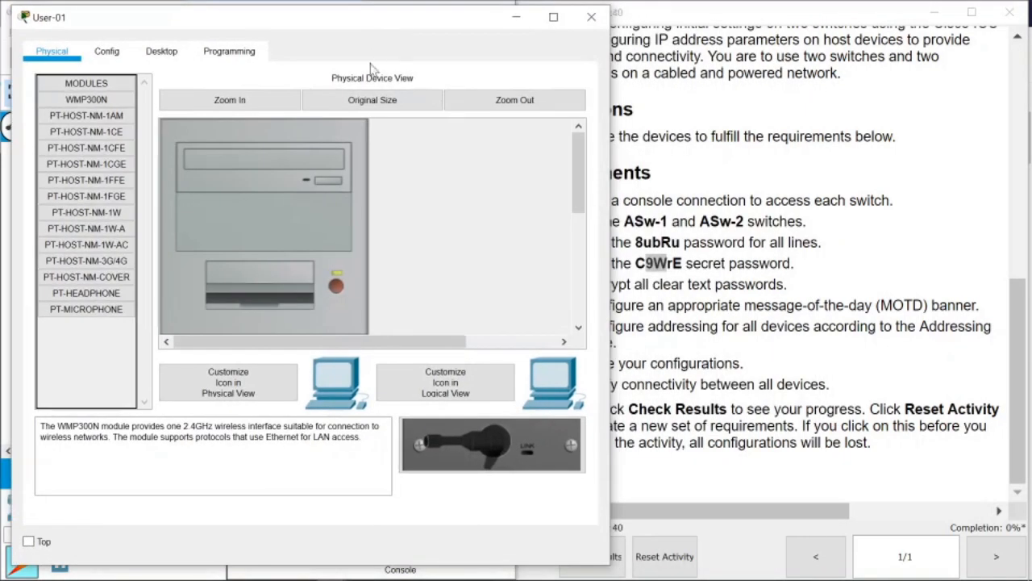
click(168, 54)
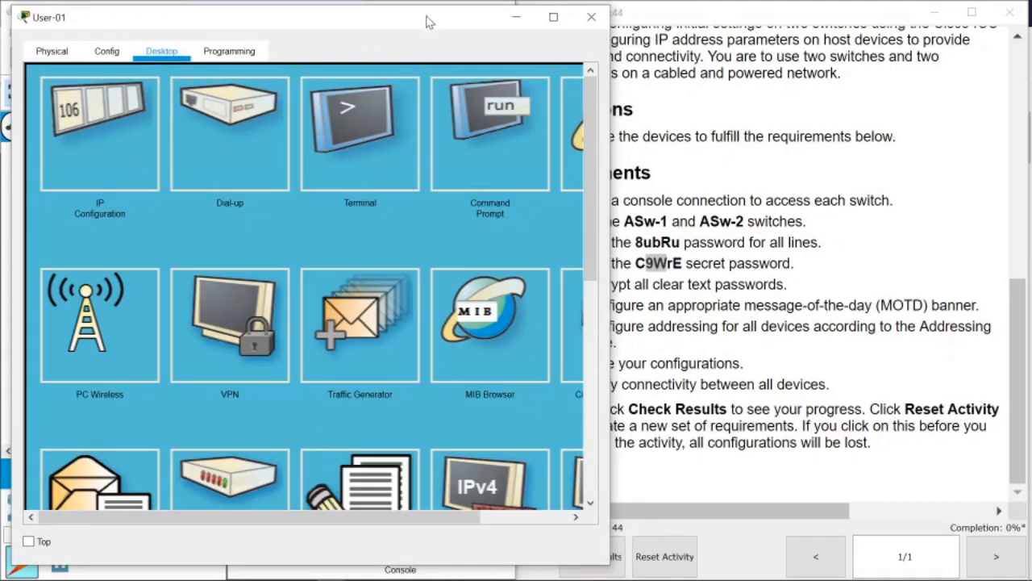
Launch User-01's Command Prompt.
drag(436, 6, 408, 18)
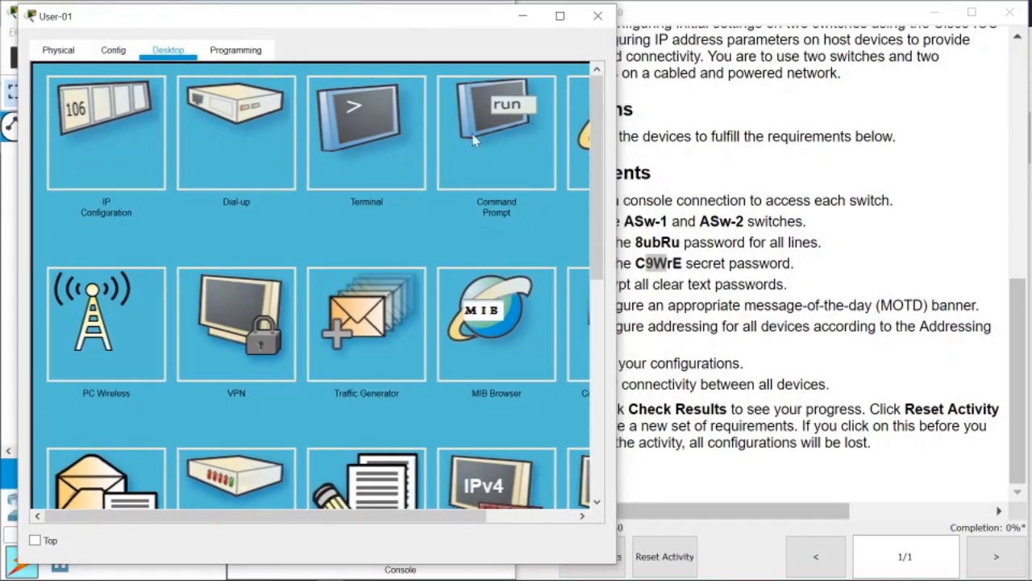
scroll(346, 385, down, 5)
scroll(307, 329, up, 5)
click(502, 151)
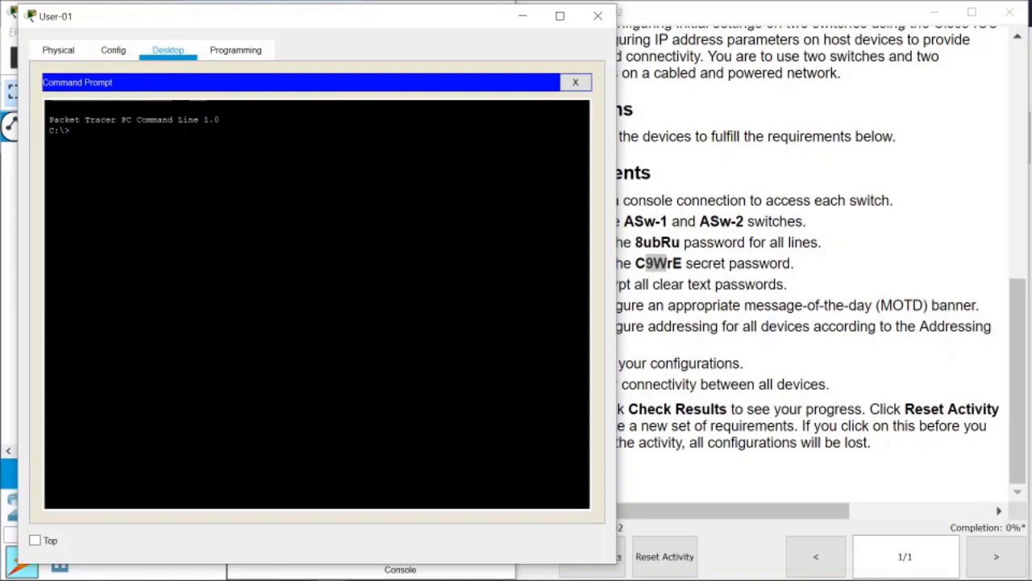
Start typing 'ipcon' at the prompt, then close User-01's window.
text(ping)
key(BackSpace)
key(BackSpace)
key(BackSpace)
text(ipcon)
click(598, 16)
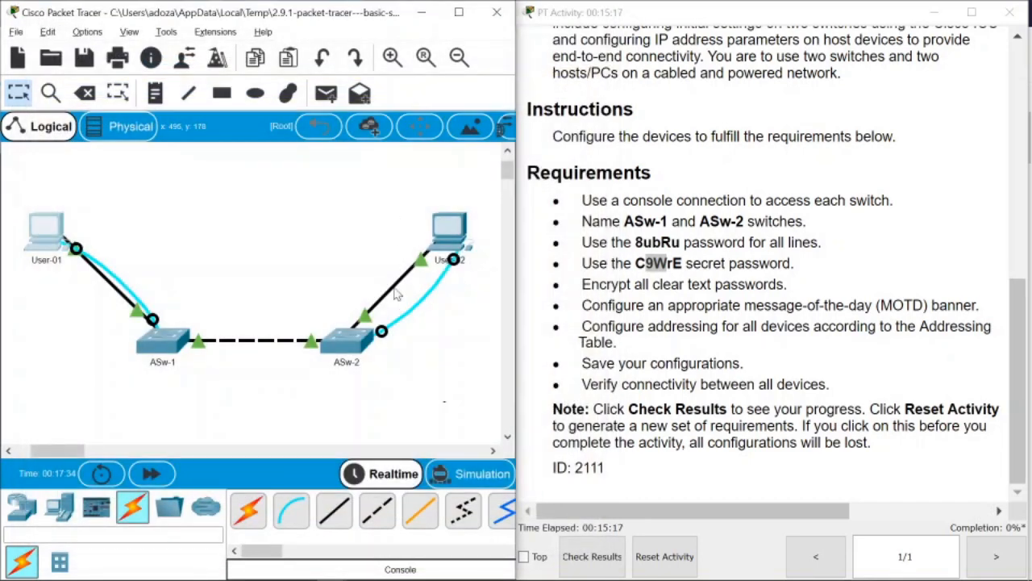
Open User-01's Terminal with default serial settings and connect to the switch console.
click(46, 228)
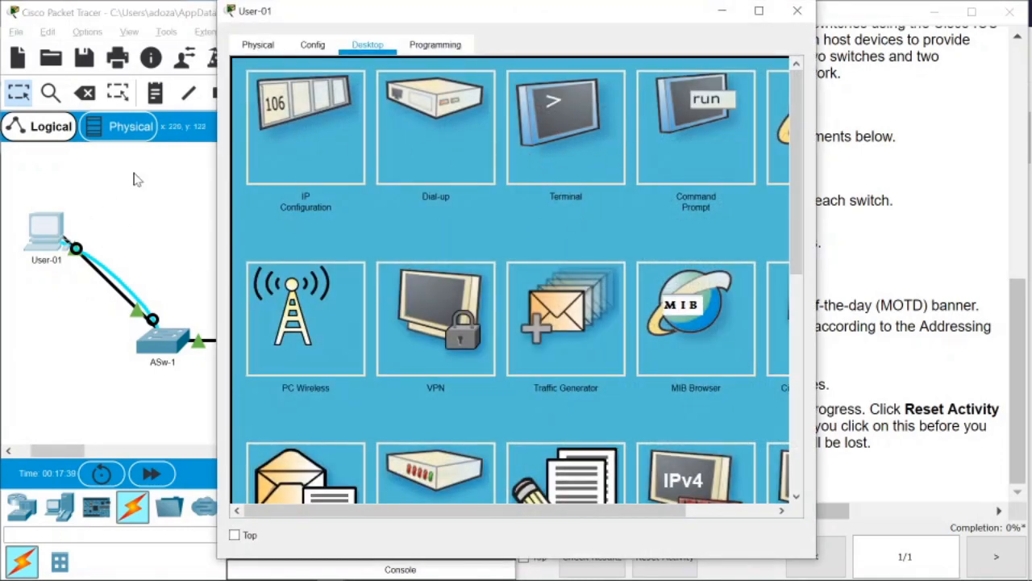
click(564, 190)
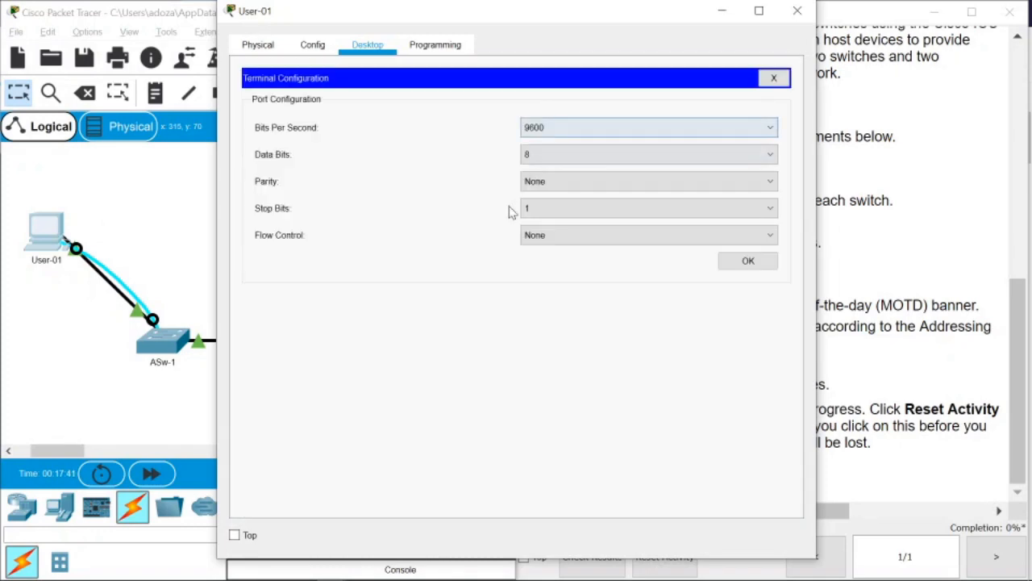
drag(521, 30, 370, 33)
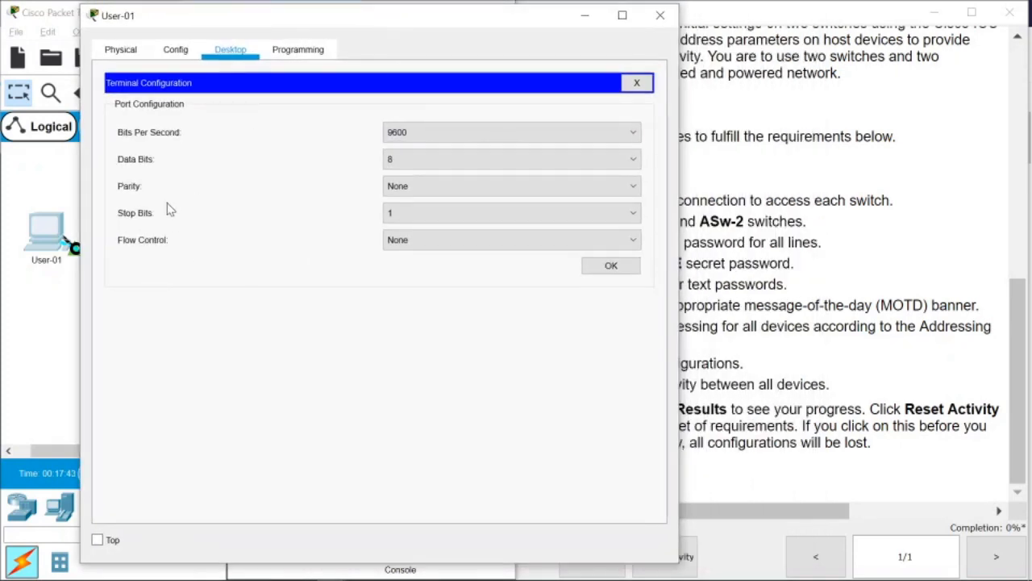
click(599, 270)
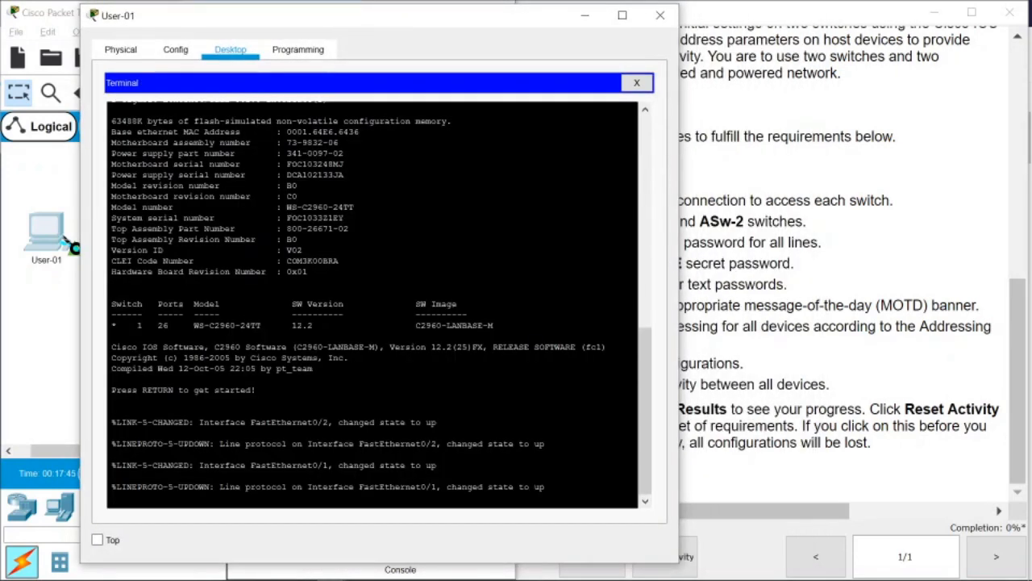
key(Return)
key(Return)
key(Return)
key(Return)
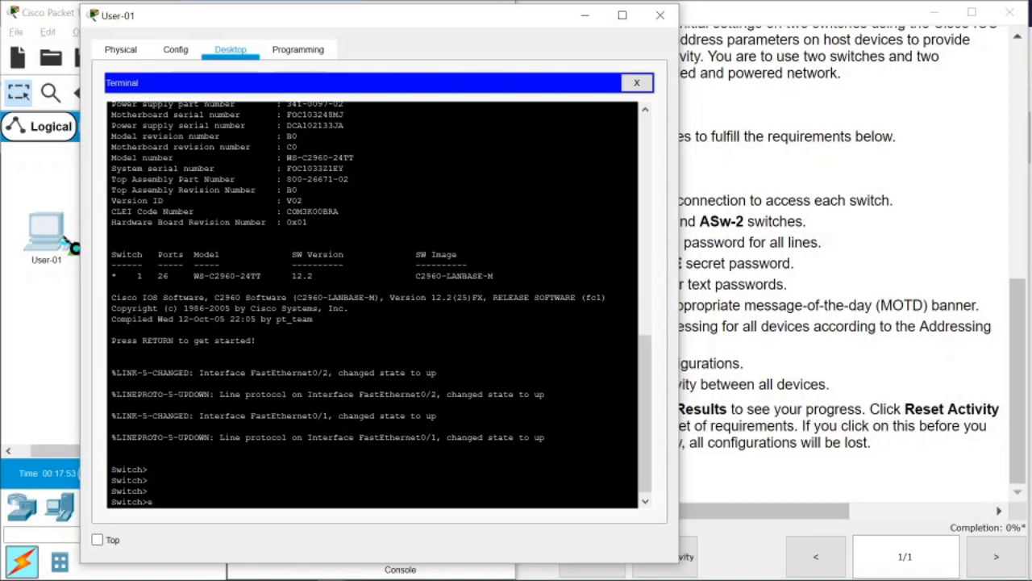
Run enable and configure terminal to reach global configuration mode.
text(le)
key(Tab)
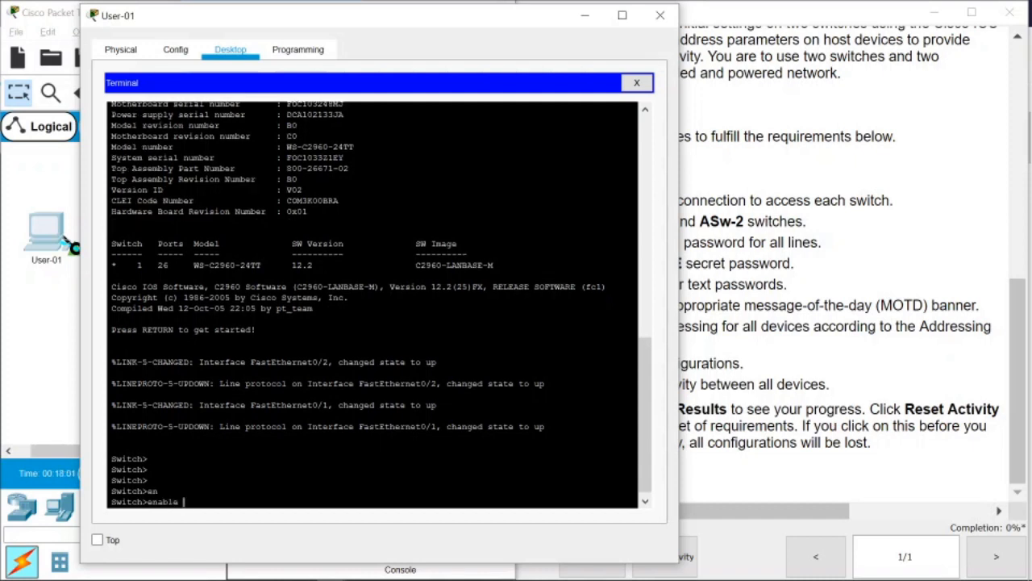
key(Return)
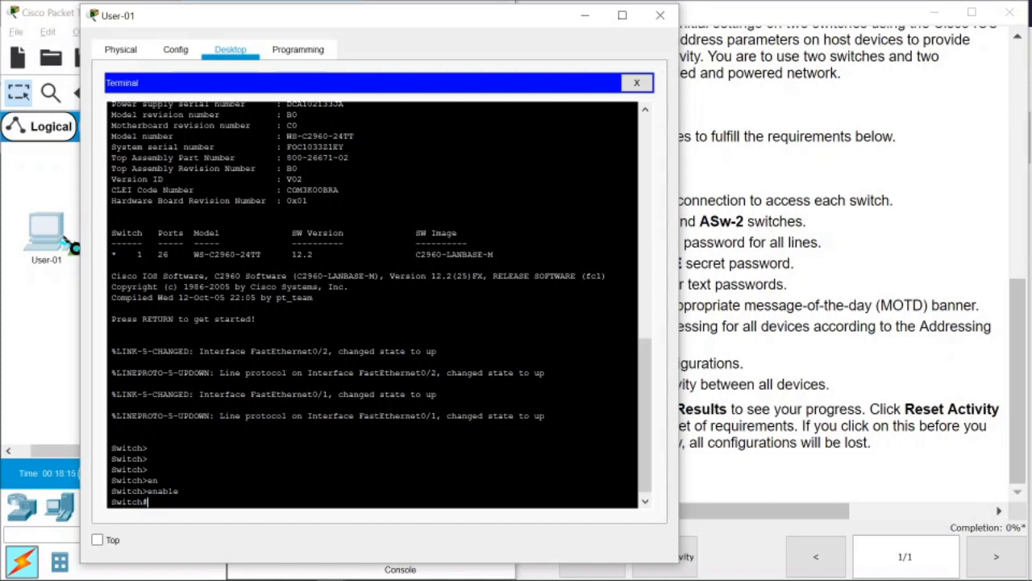
text(nf)
key(Tab)
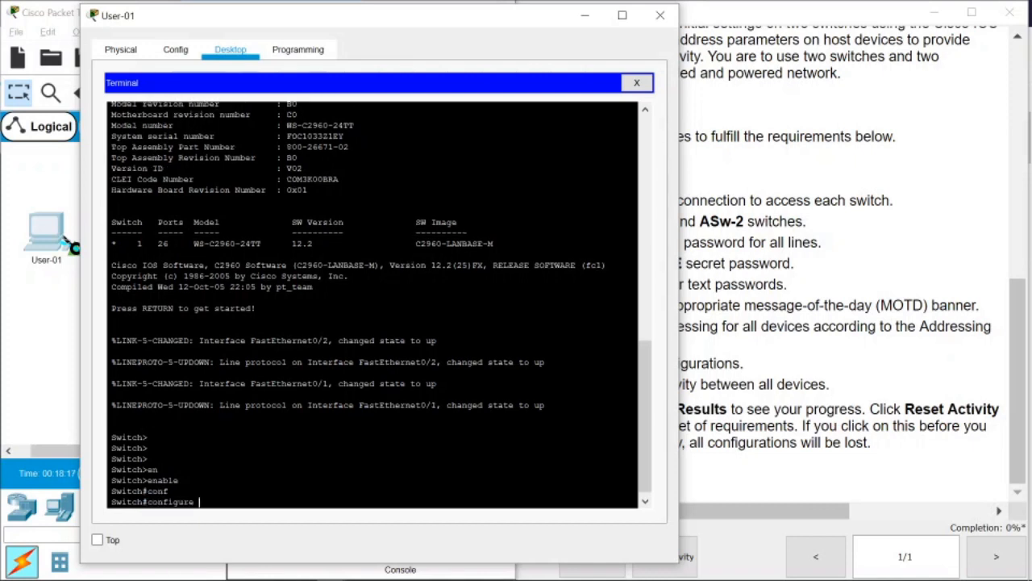
text(t)
key(Tab)
key(Return)
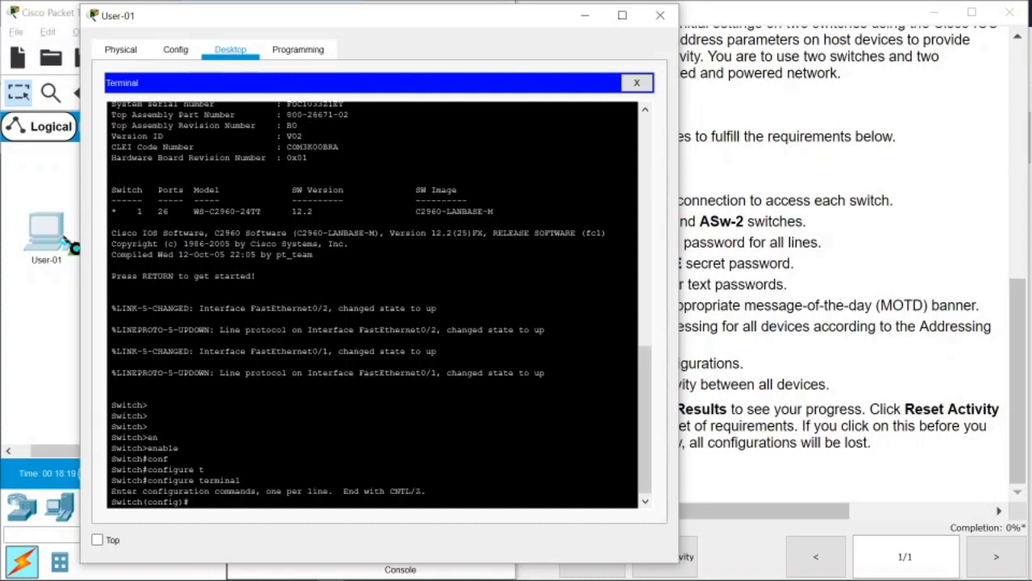
drag(148, 501, 176, 502)
click(164, 501)
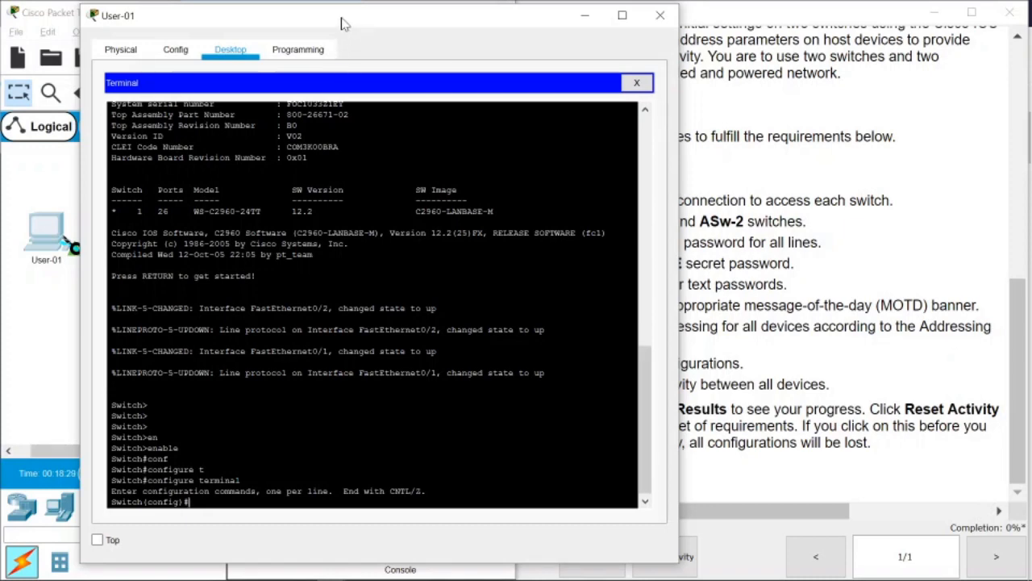
Run 'hostname ASw-1' so the prompt reads ASw-1(config)#.
drag(347, 25, 261, 27)
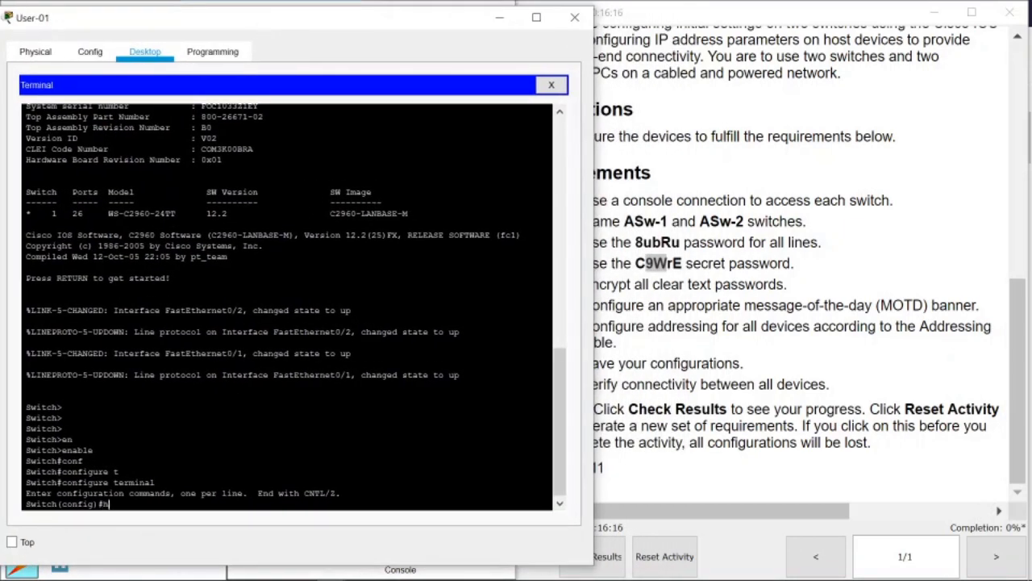
text(os)
key(Tab)
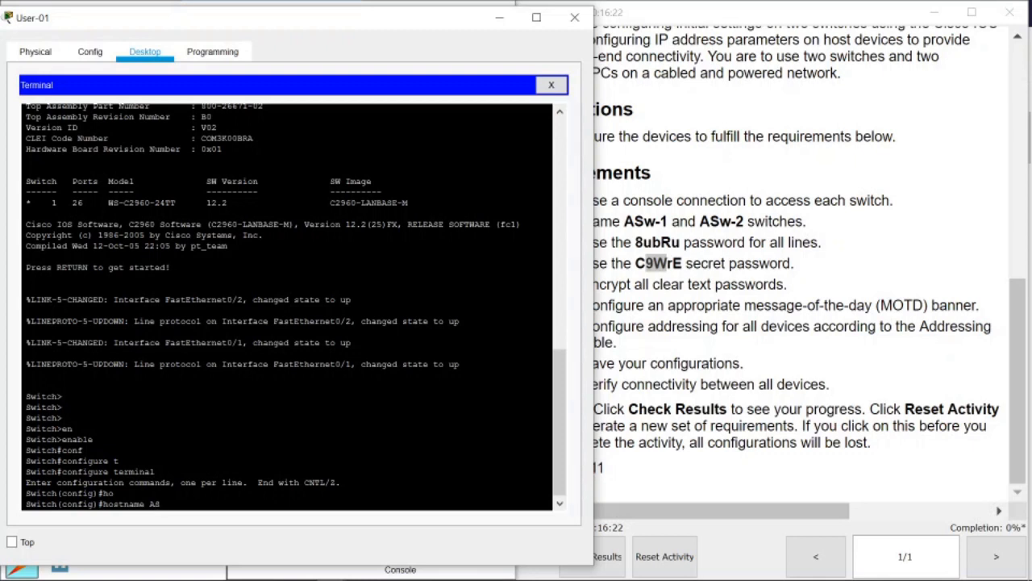
text(w-1)
key(Return)
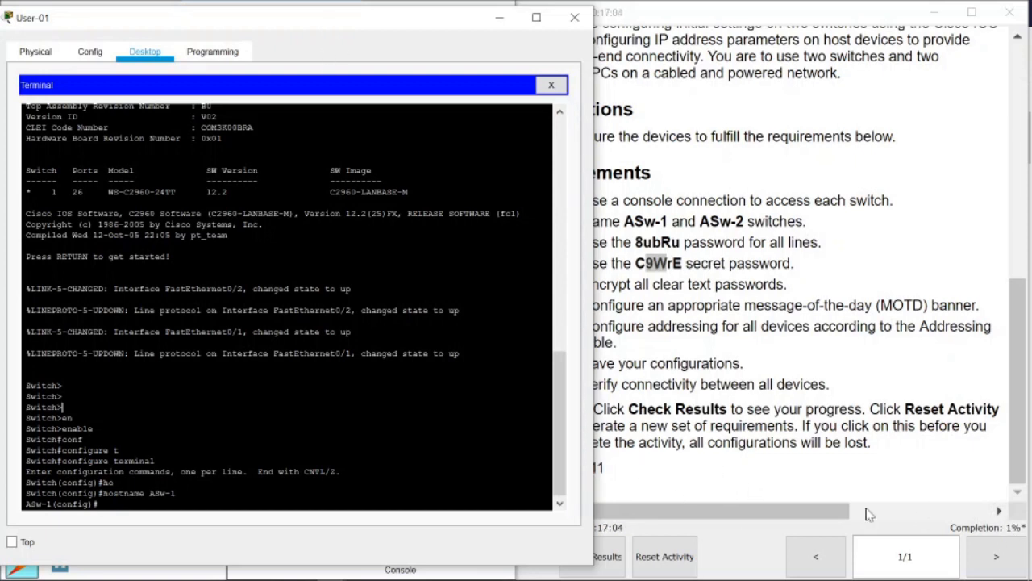
drag(401, 17, 376, 24)
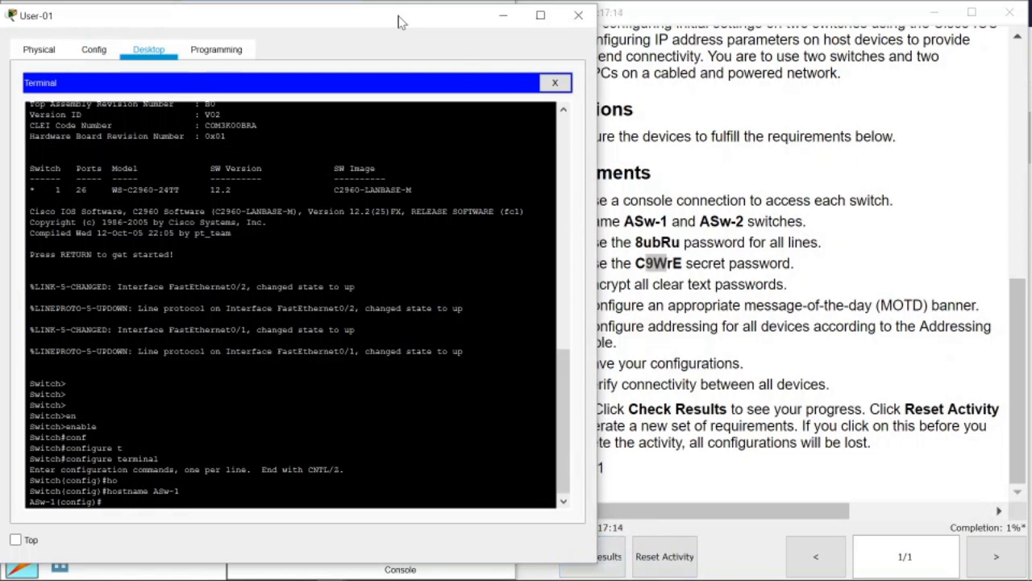
drag(401, 22, 396, 22)
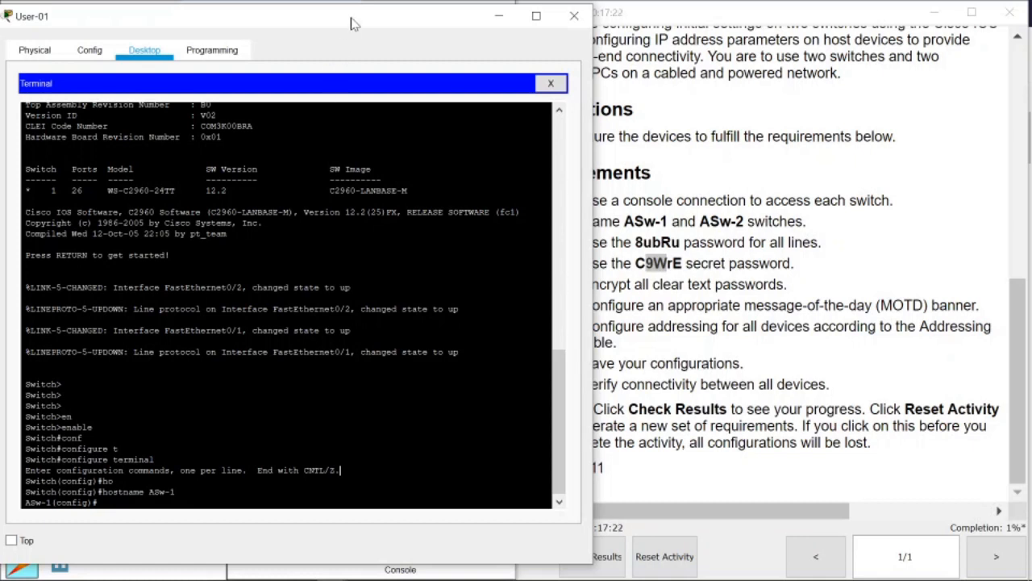
drag(356, 24, 342, 24)
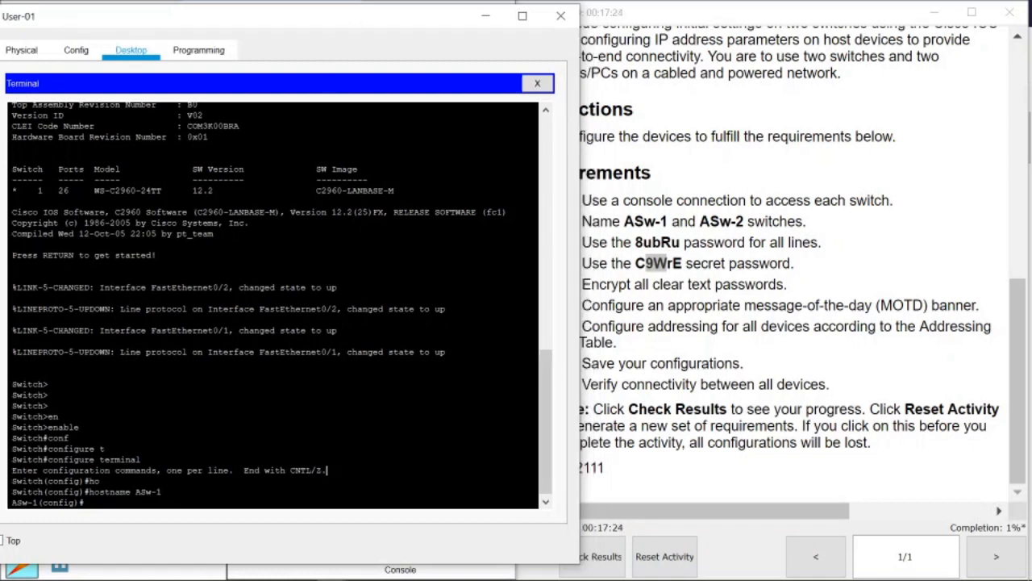
drag(413, 14, 393, 28)
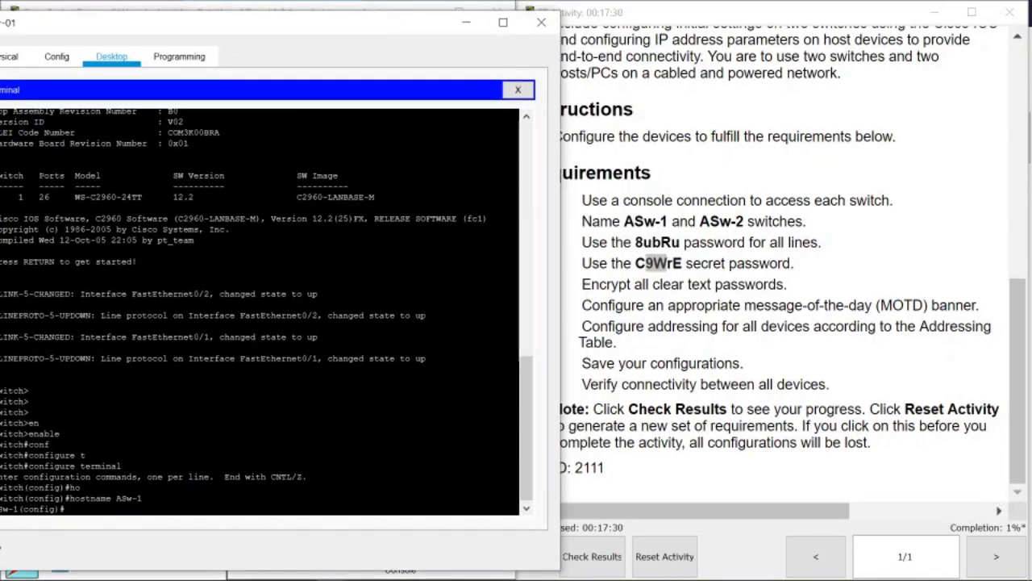
drag(310, 33, 348, 32)
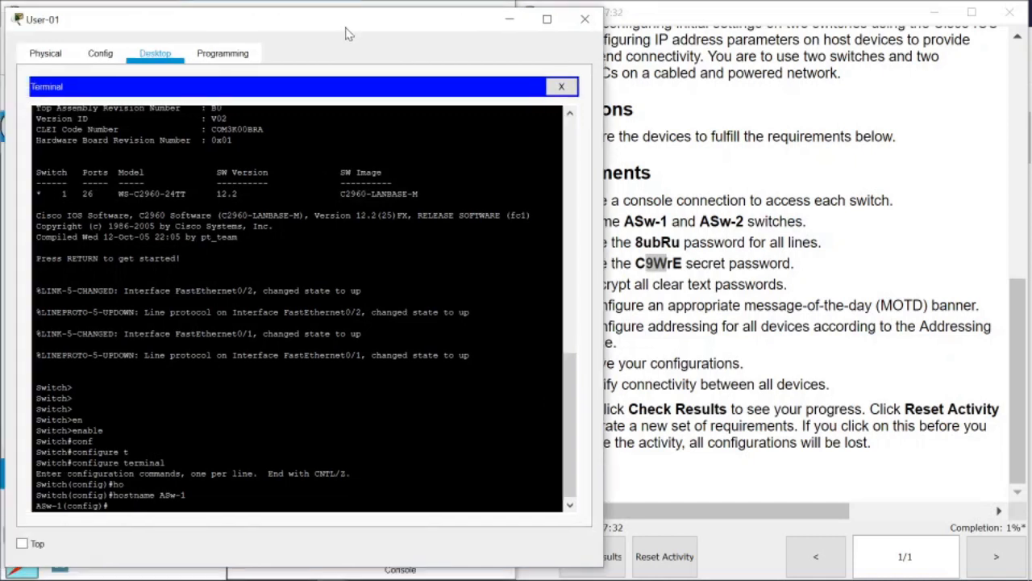
key(Return)
key(Return)
key(Return)
key(Return)
key(Return)
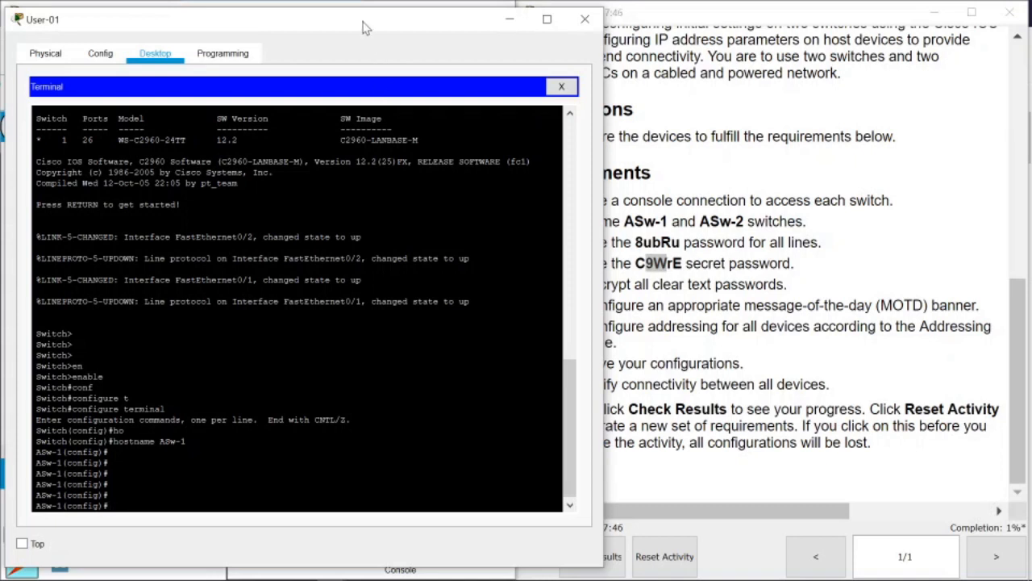
drag(368, 29, 378, 27)
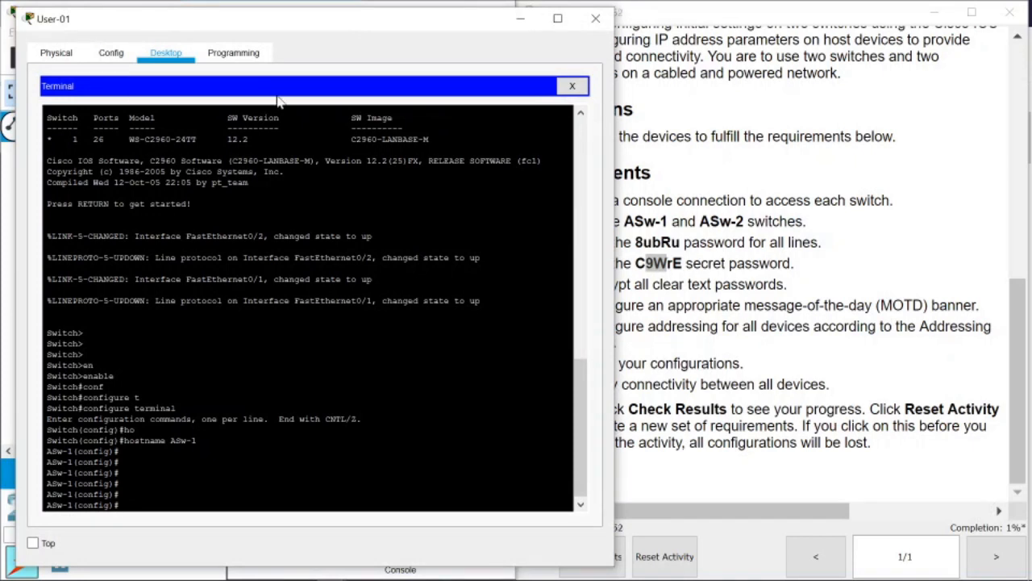
drag(273, 24, 665, 26)
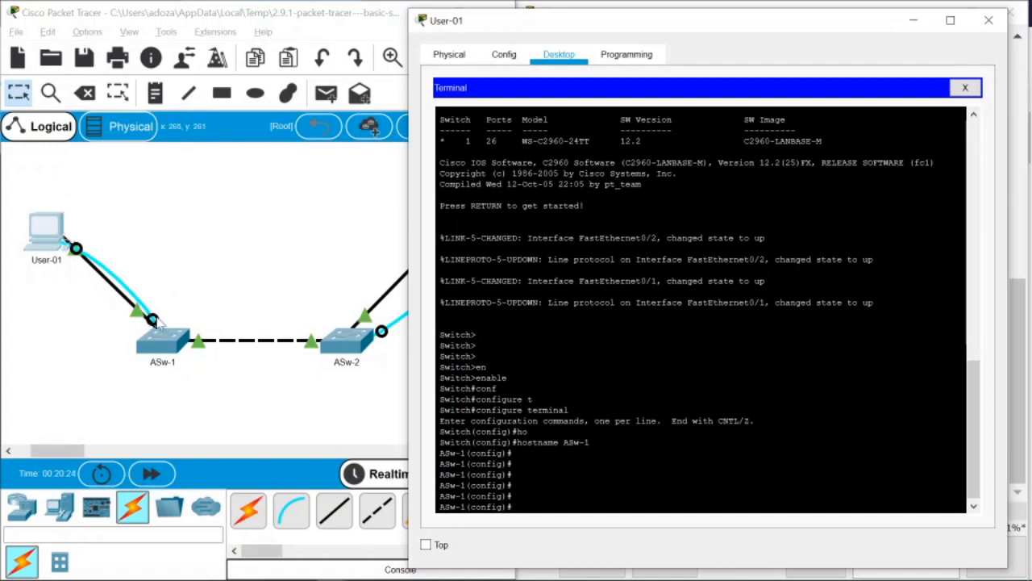
drag(634, 29, 236, 21)
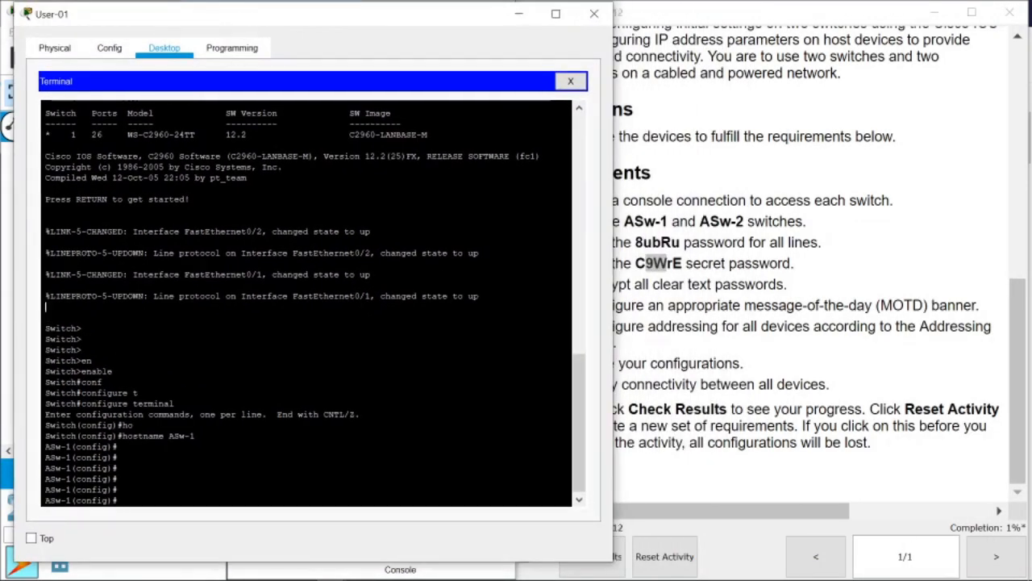
Set the lab password on line con 0 and enable login.
text(ne con 0)
key(Return)
text(passw)
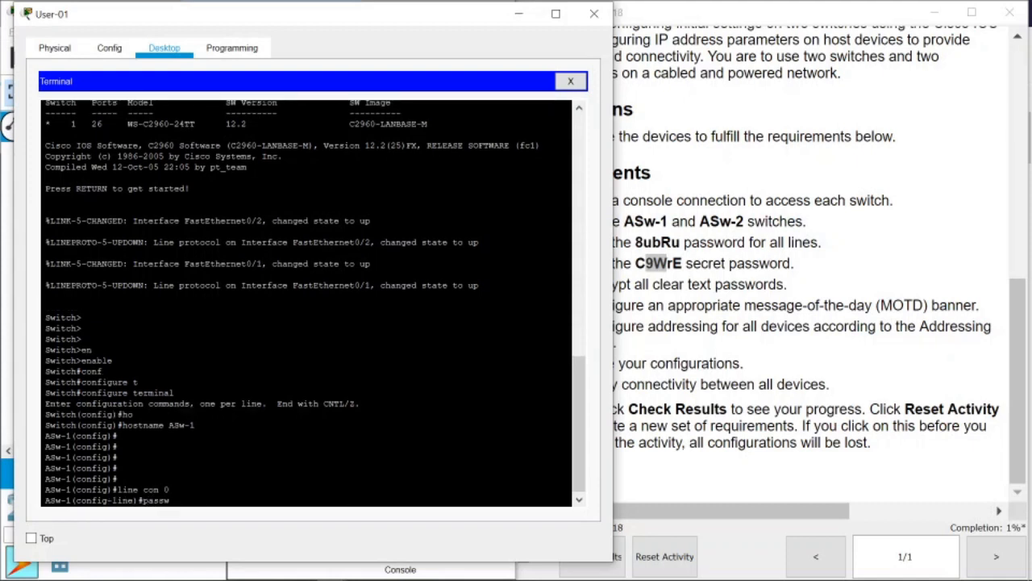
text(ord)
drag(314, 22, 282, 25)
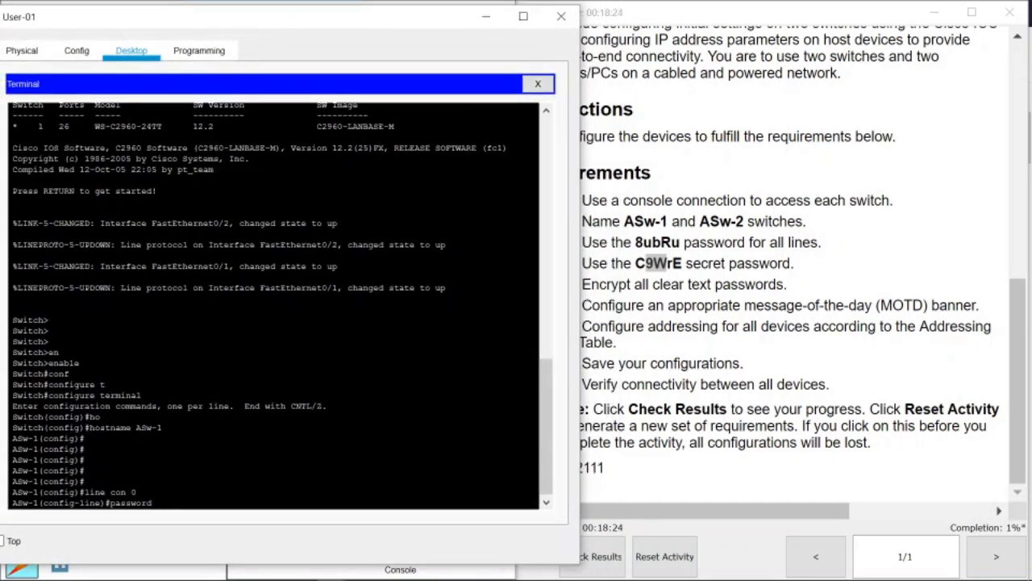
text(8ubRu)
key(Return)
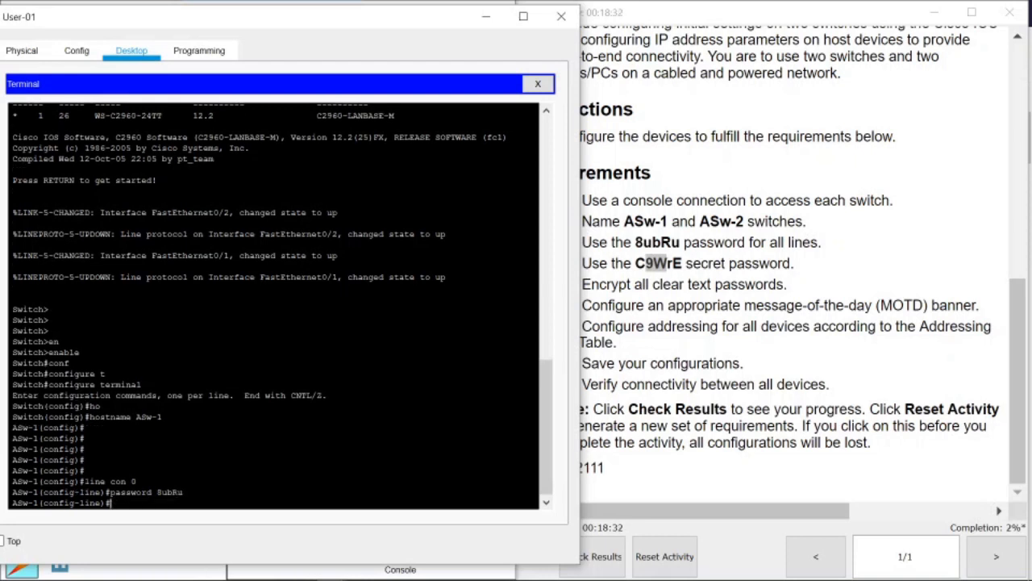
text(login)
key(Return)
key(Return)
key(Return)
key(Return)
key(Return)
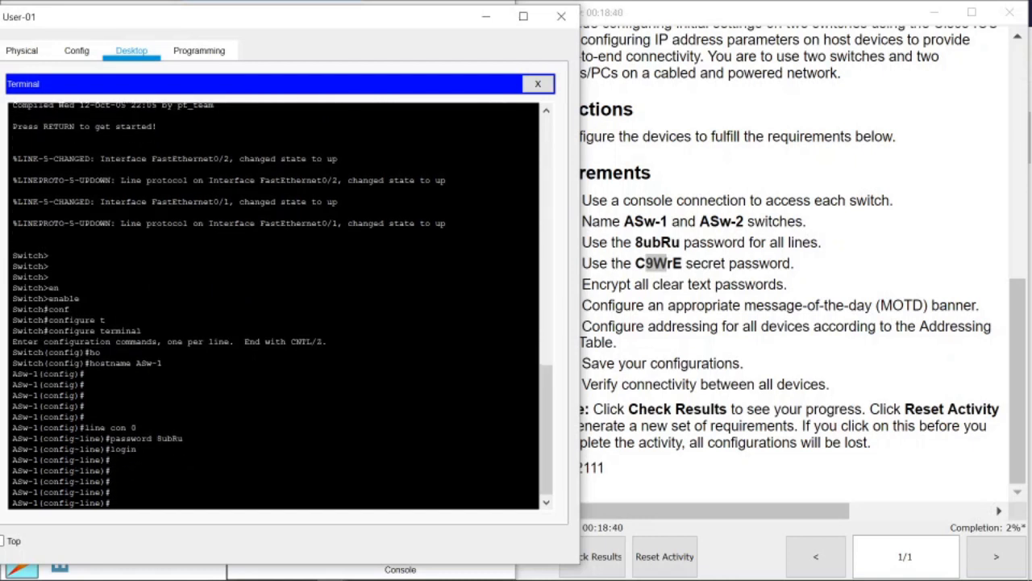
Set the same password on line vty 0 15 and enable login.
text(line vty 0 15)
key(Return)
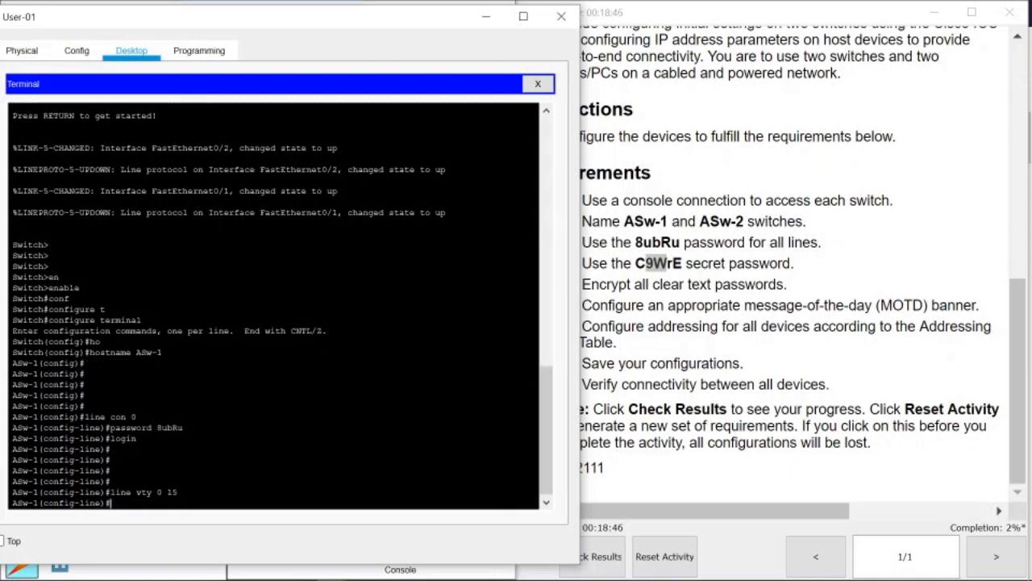
text(password 8ubRu)
key(Return)
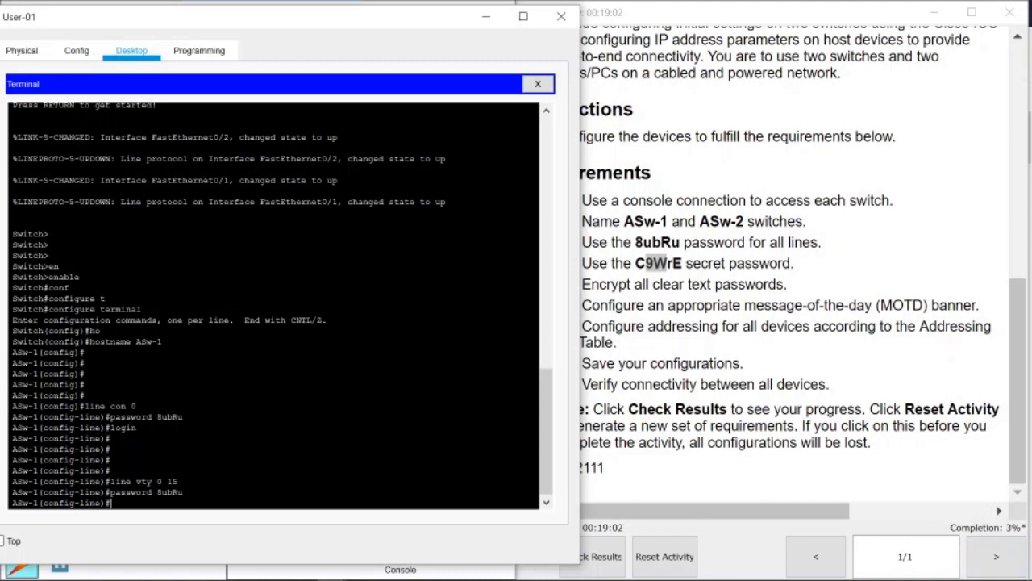
text(login)
key(Return)
key(Return)
key(Return)
key(Return)
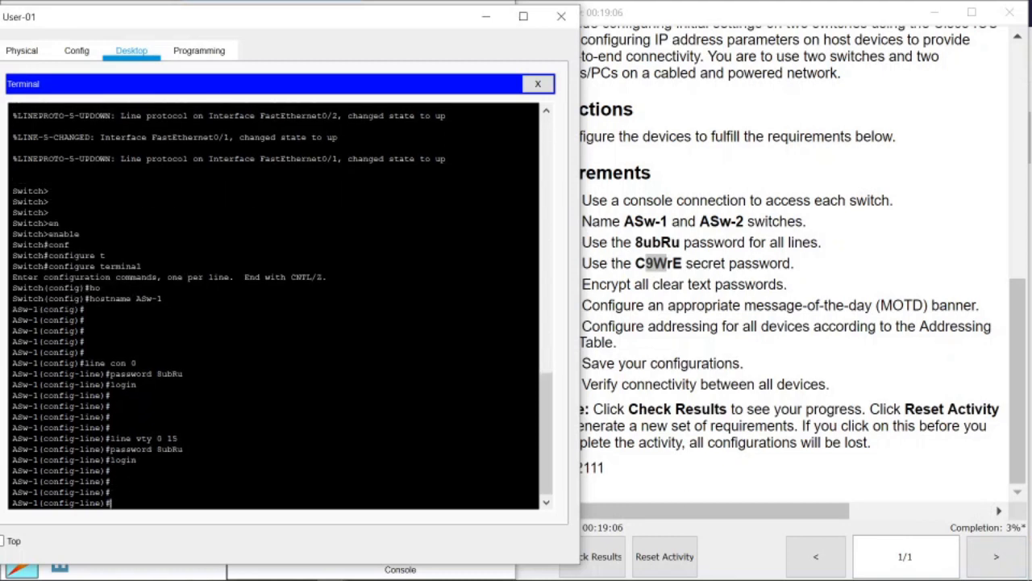
click(621, 253)
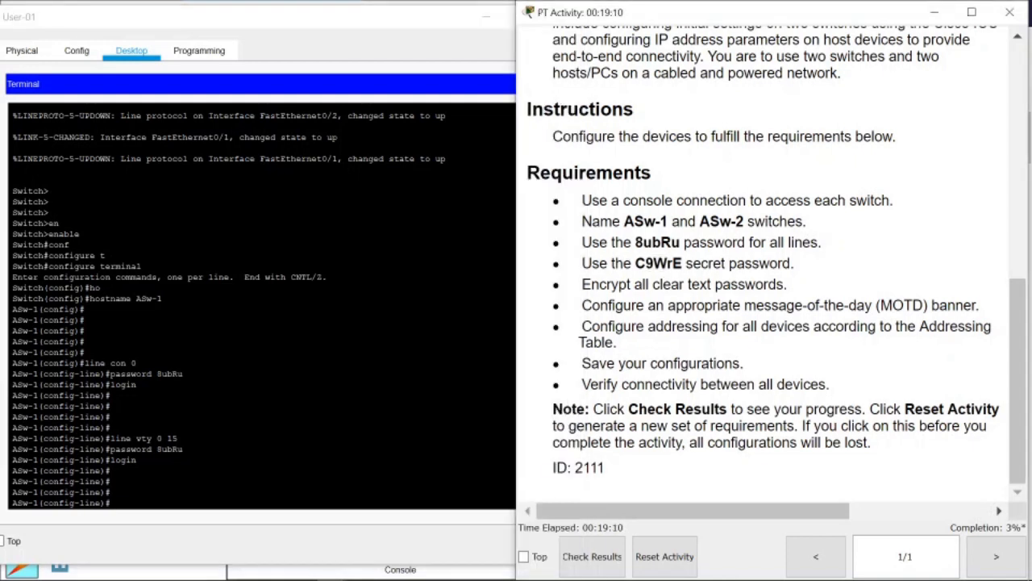
Compare the lines password requirement with the line con 0 and line vty commands entered.
double_click(804, 242)
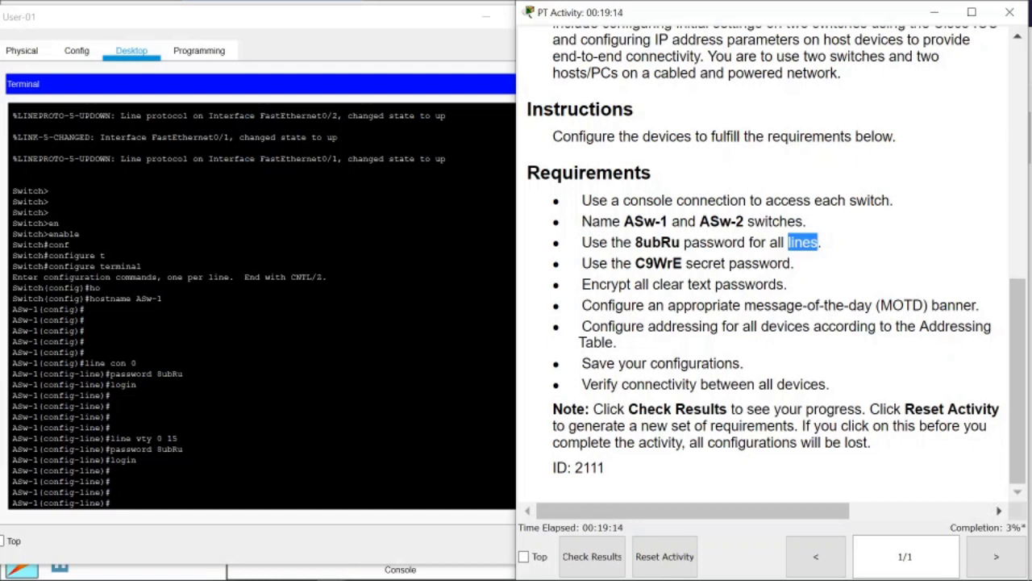
click(84, 353)
drag(94, 363, 122, 364)
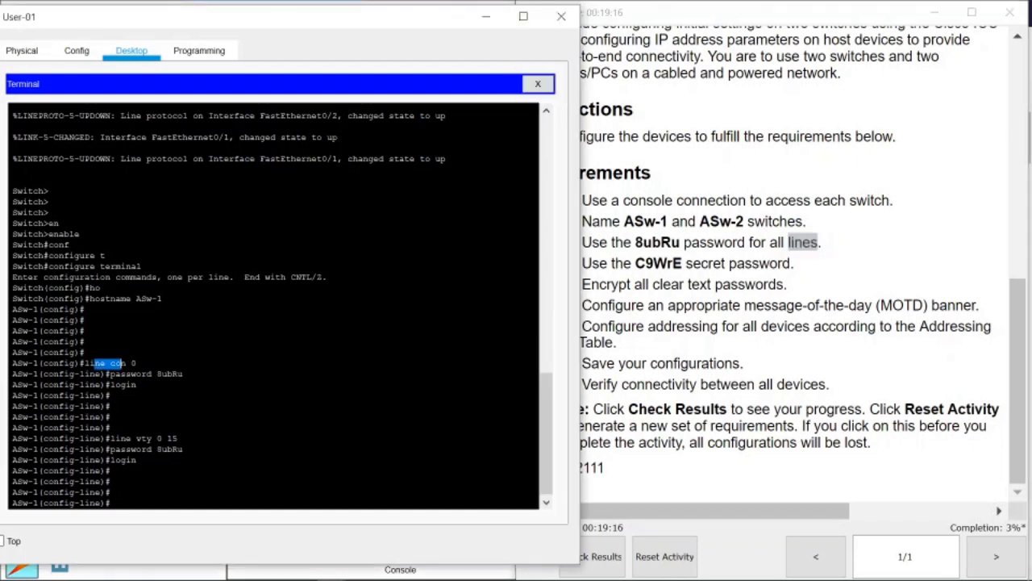
drag(114, 438, 152, 439)
click(113, 482)
click(687, 264)
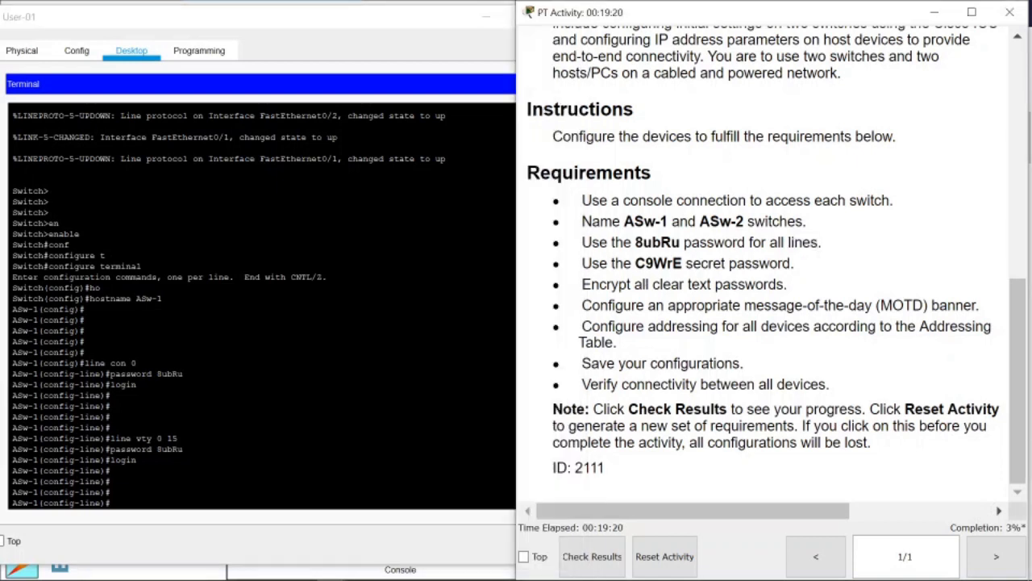
drag(636, 263, 682, 263)
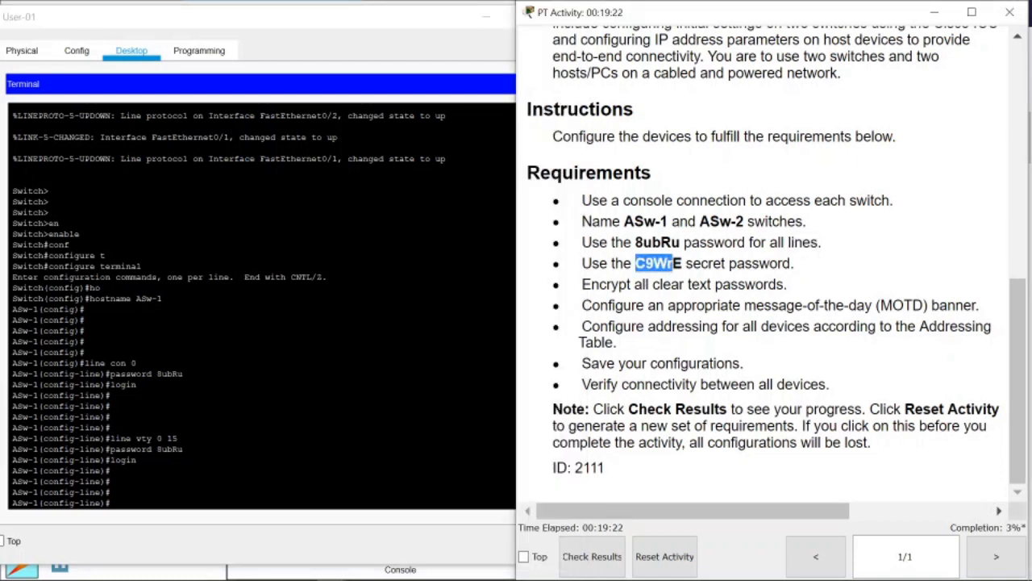
double_click(759, 262)
Check the earlier Switch>enable lines against the required secret password, then return to the terminal.
click(111, 417)
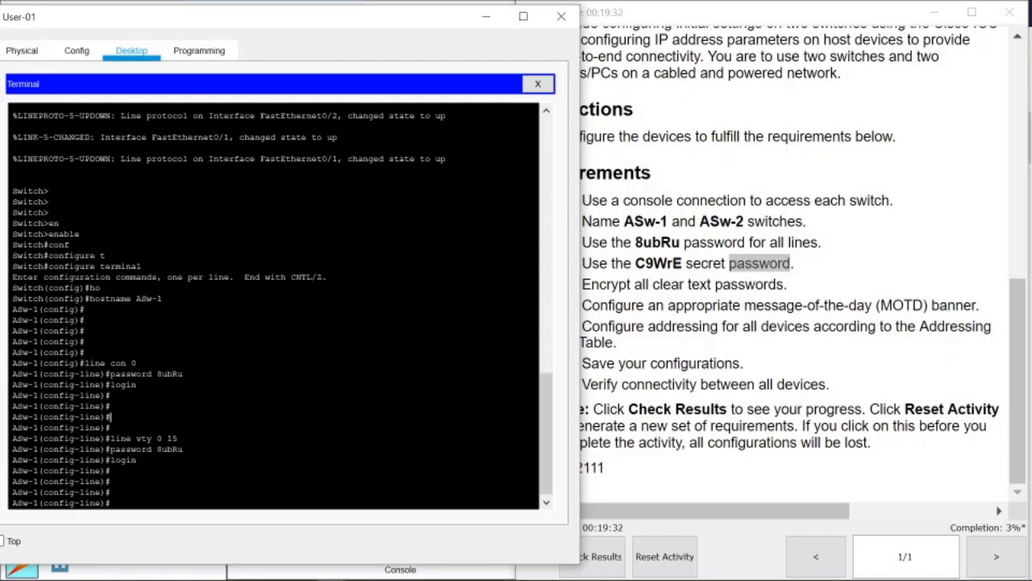
drag(50, 191, 12, 192)
drag(80, 234, 48, 245)
click(49, 245)
drag(86, 234, 44, 245)
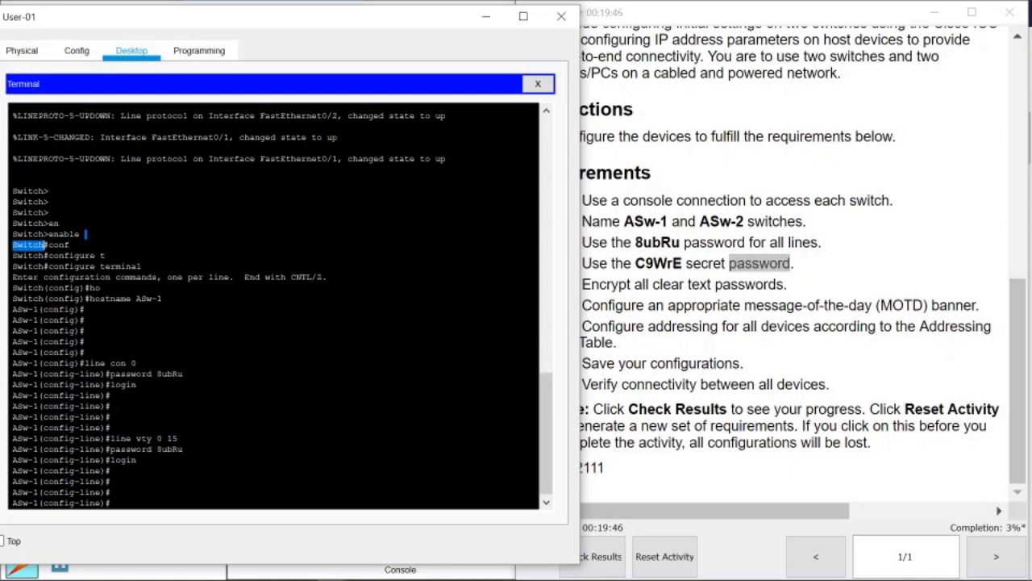
key(alt+Tab)
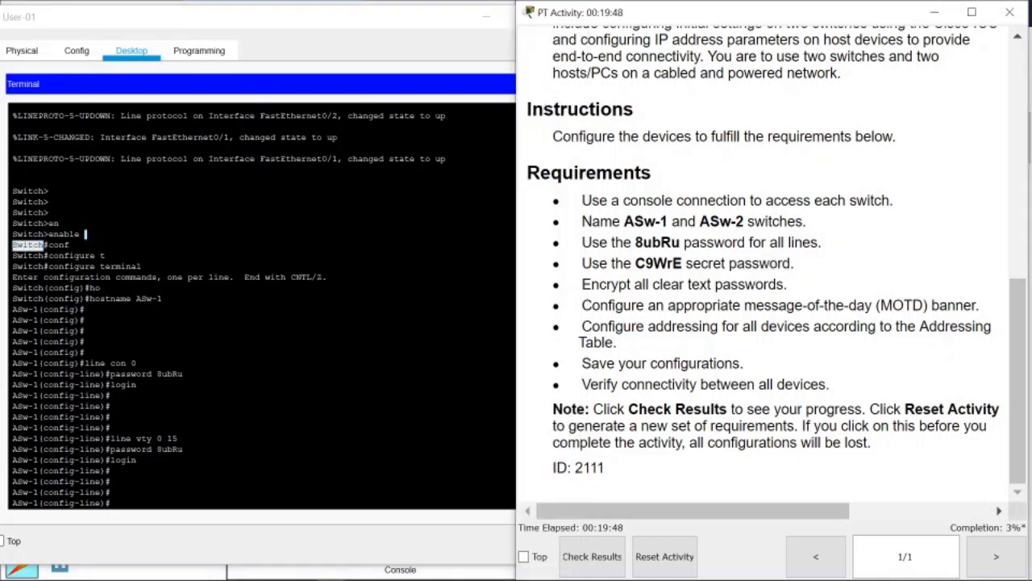
double_click(659, 264)
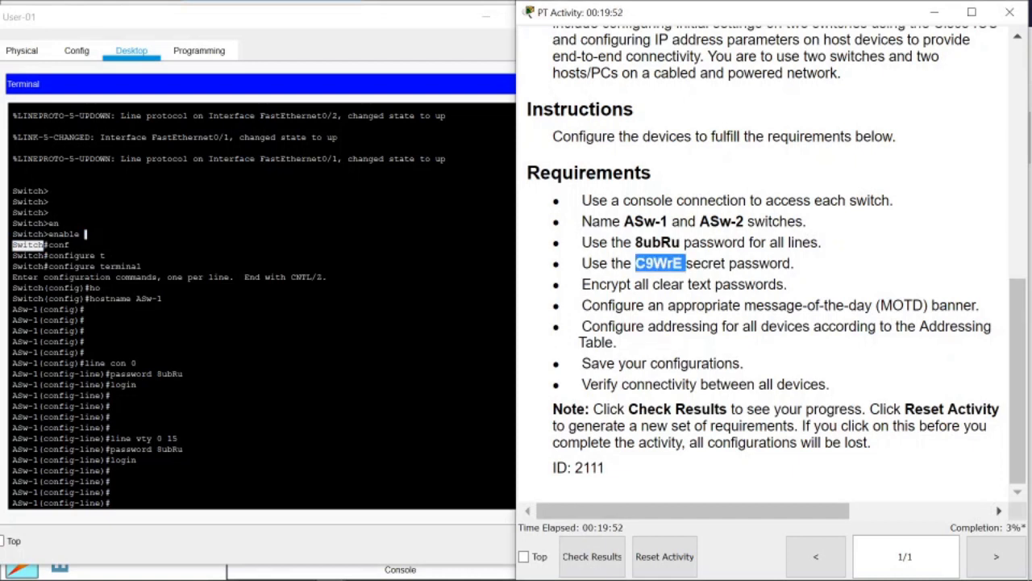
click(86, 234)
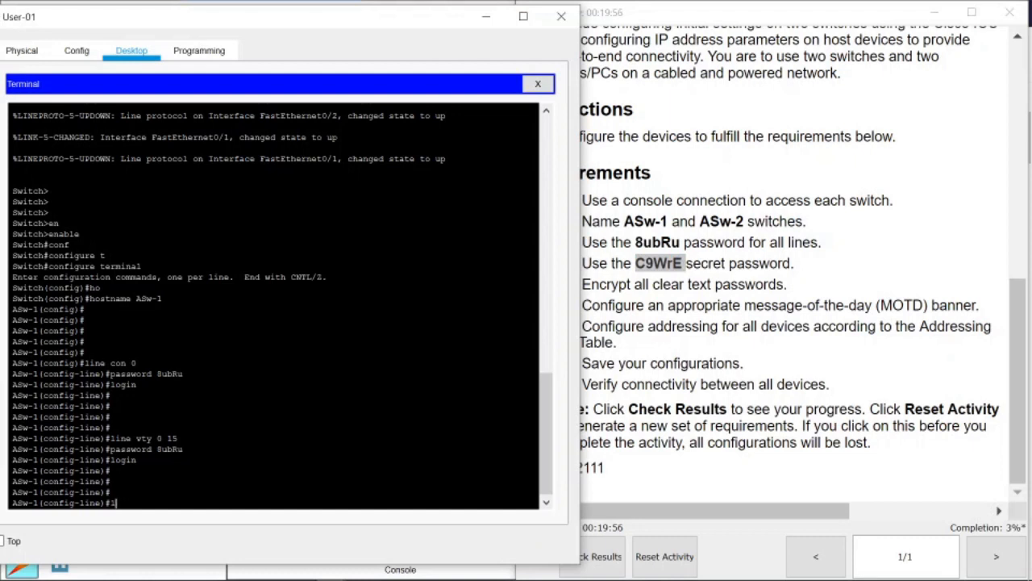
Exit line configuration back to global configuration mode.
text(enab)
key(Tab)
Run 'enable secret' with the required secret password on ASw-1.
key(Tab)
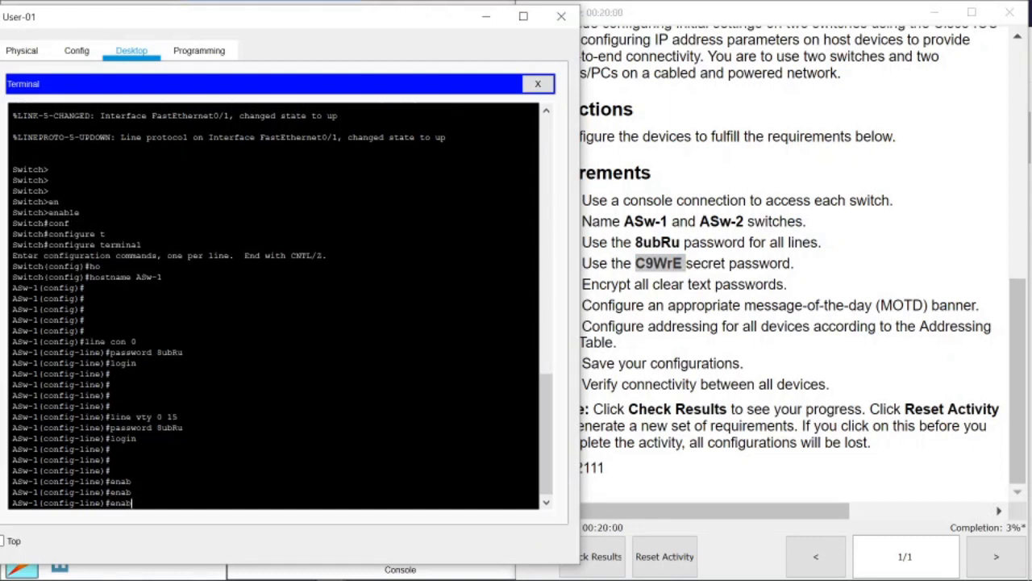
text(l)
key(BackSpace)
key(BackSpace)
key(BackSpace)
key(BackSpace)
text(xit)
key(Return)
text(exna)
key(Tab)
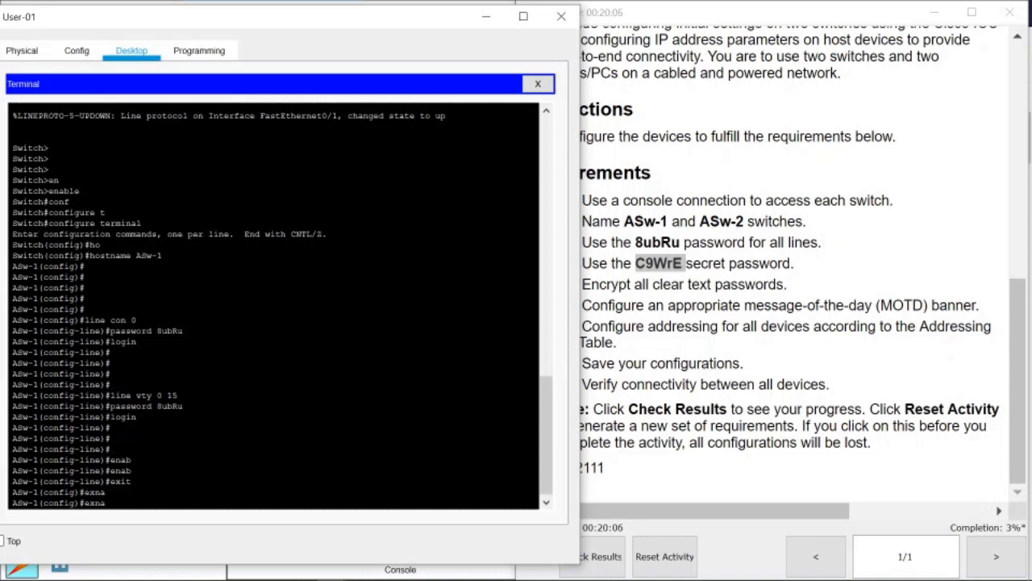
key(BackSpace)
key(Tab)
key(BackSpace)
key(BackSpace)
text(nfig)#en)
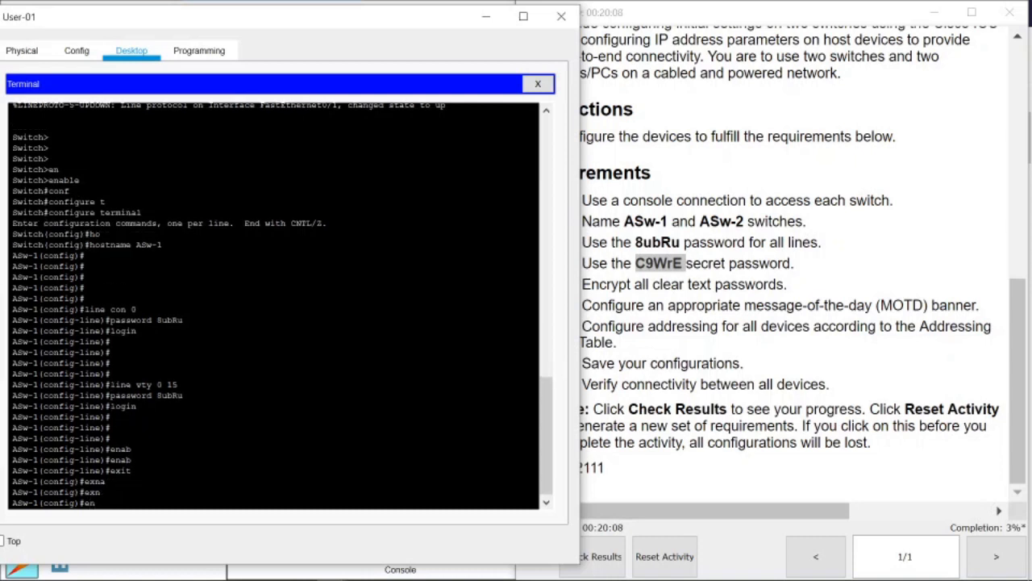
text(a)
key(Tab)
text(sec)
key(Tab)
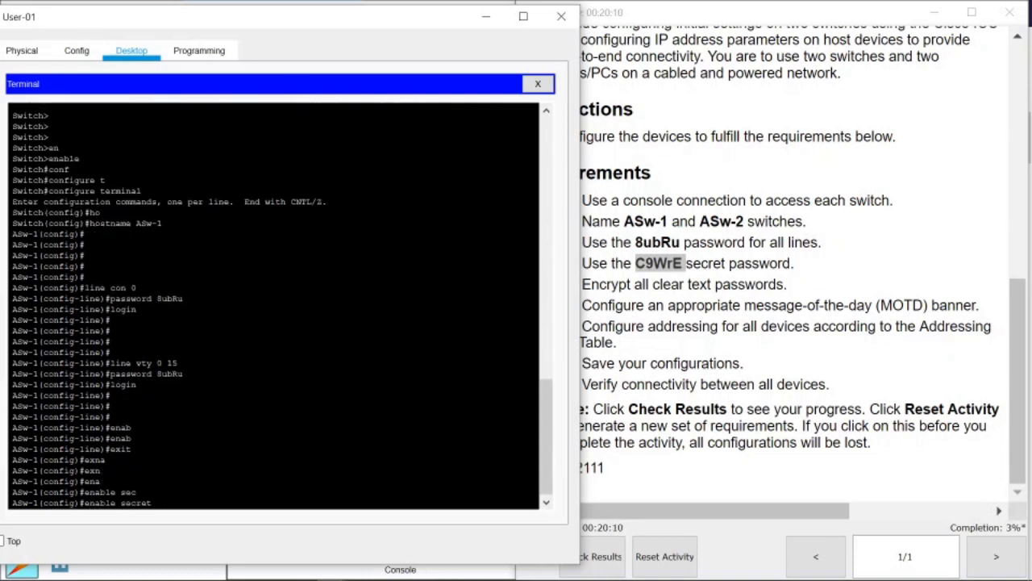
text(C9WrE)
key(Return)
key(Return)
key(Return)
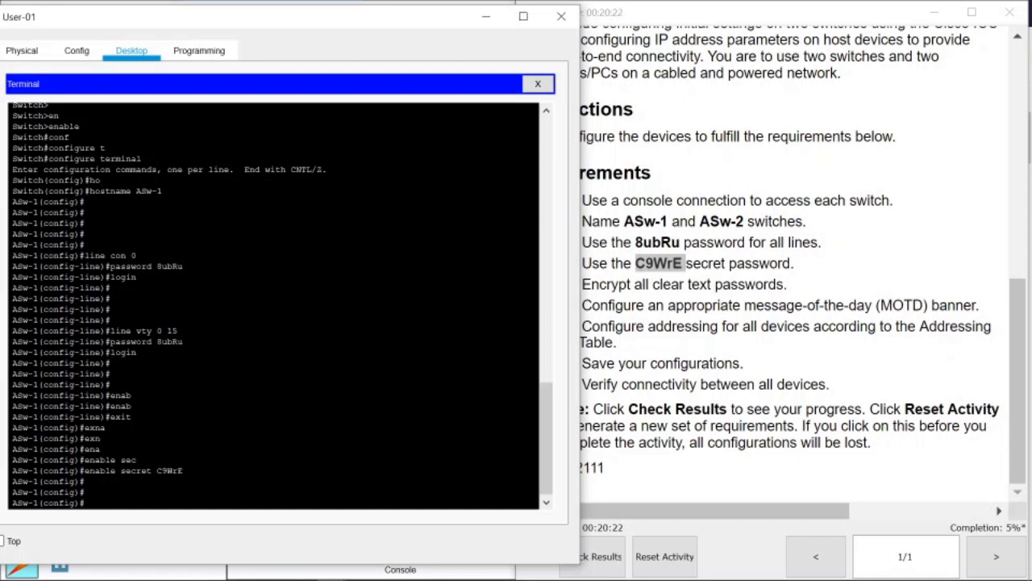
click(669, 350)
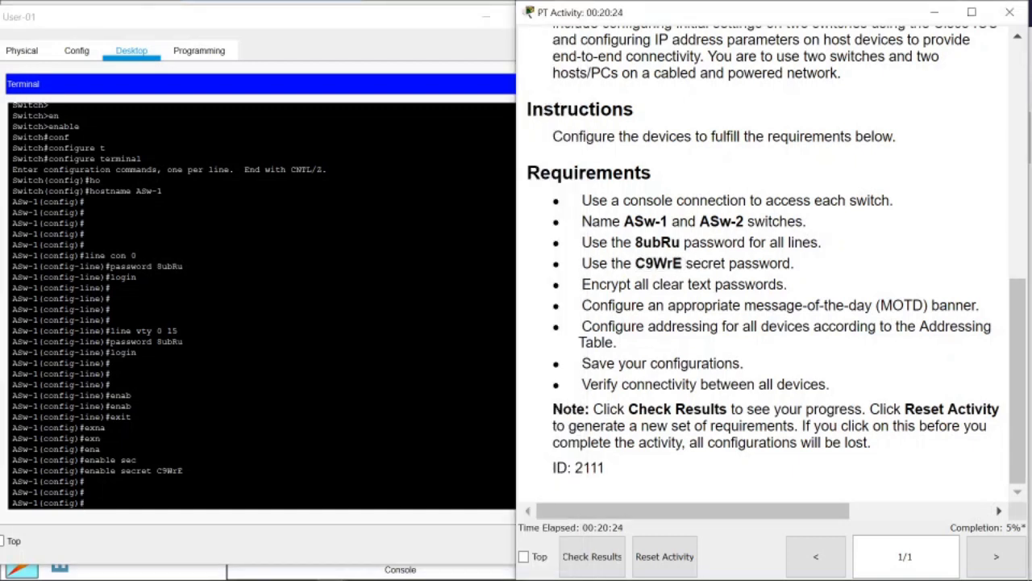
Turn on service password-encryption on ASw-1.
drag(593, 283, 787, 284)
click(131, 395)
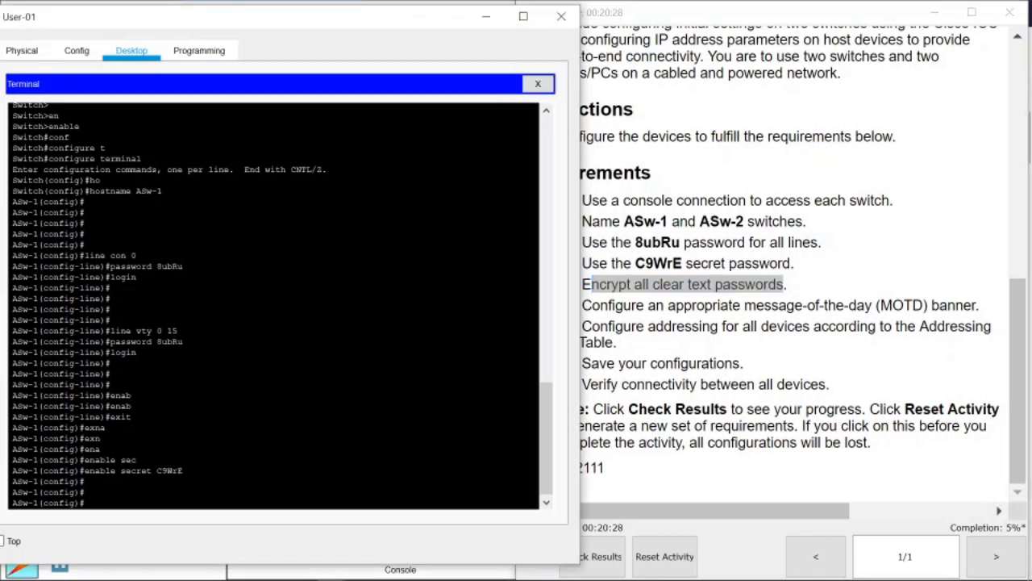
text(serv)
key(Tab)
text(pa)
key(Tab)
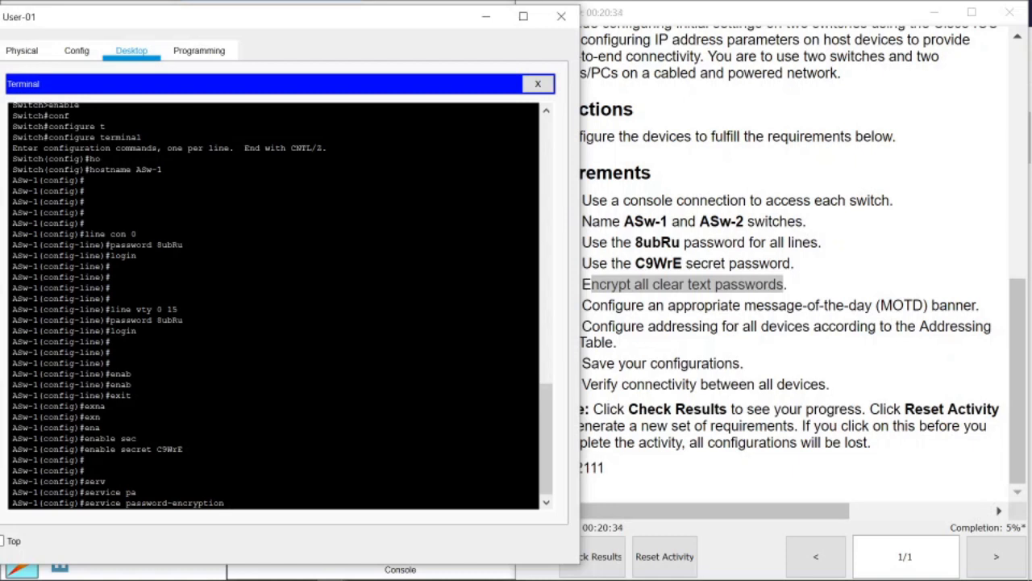
key(Return)
key(Return)
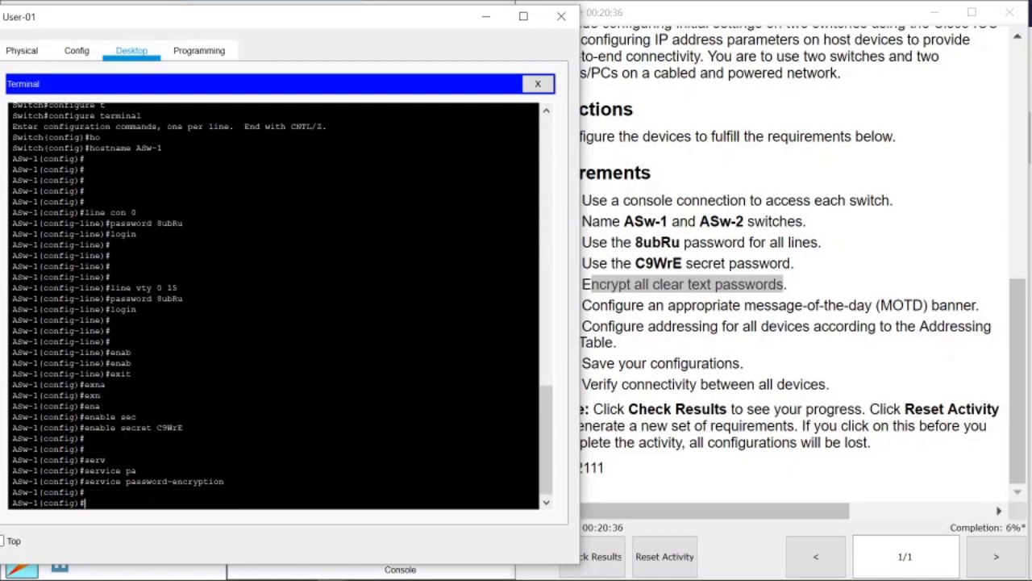
Set the message-of-the-day banner to "stop!" with banner motd.
click(781, 305)
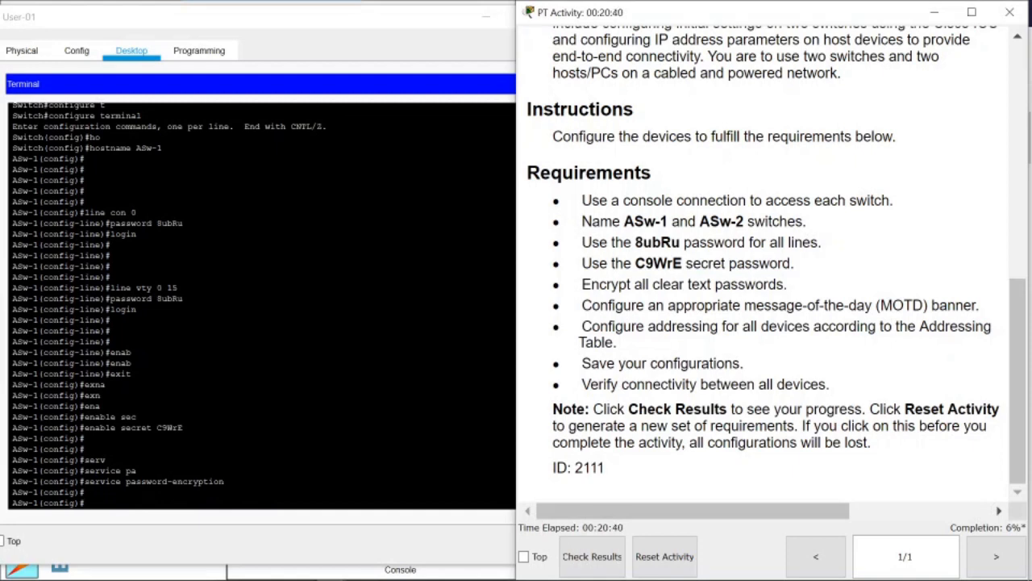
click(134, 374)
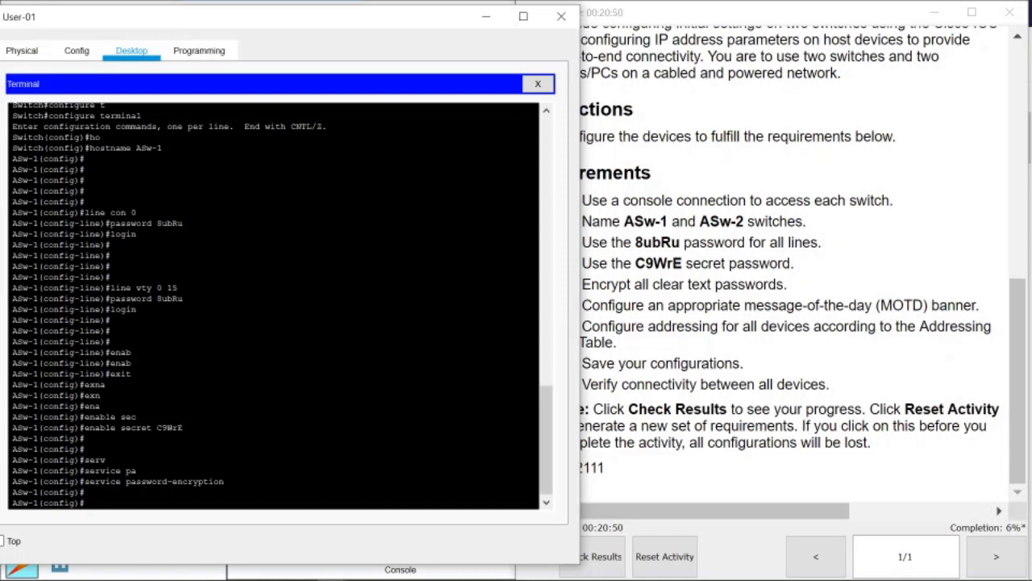
text(banner motd "stop!")
key(Return)
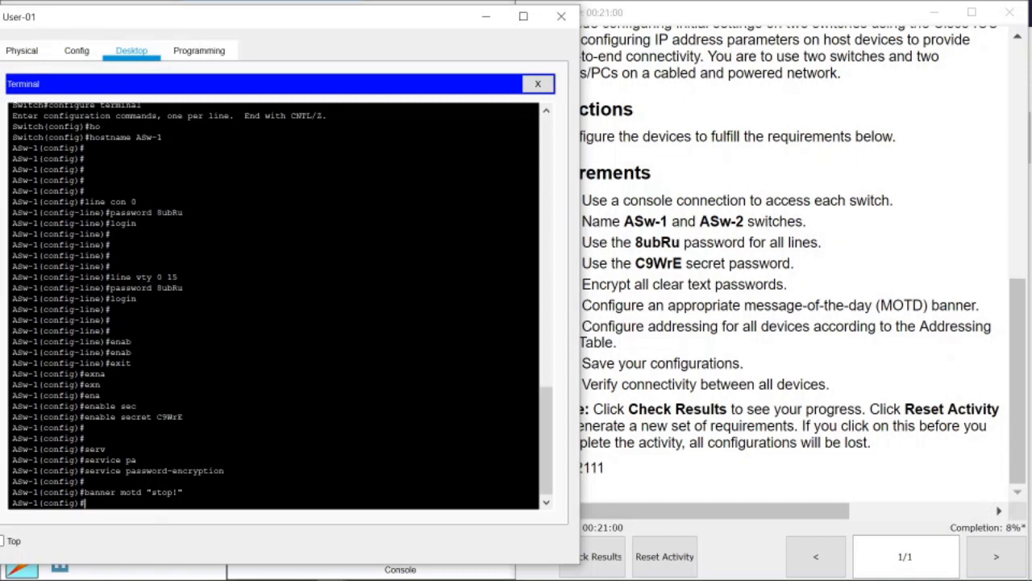
drag(156, 493, 172, 492)
click(178, 492)
drag(175, 492, 155, 492)
click(158, 492)
click(760, 363)
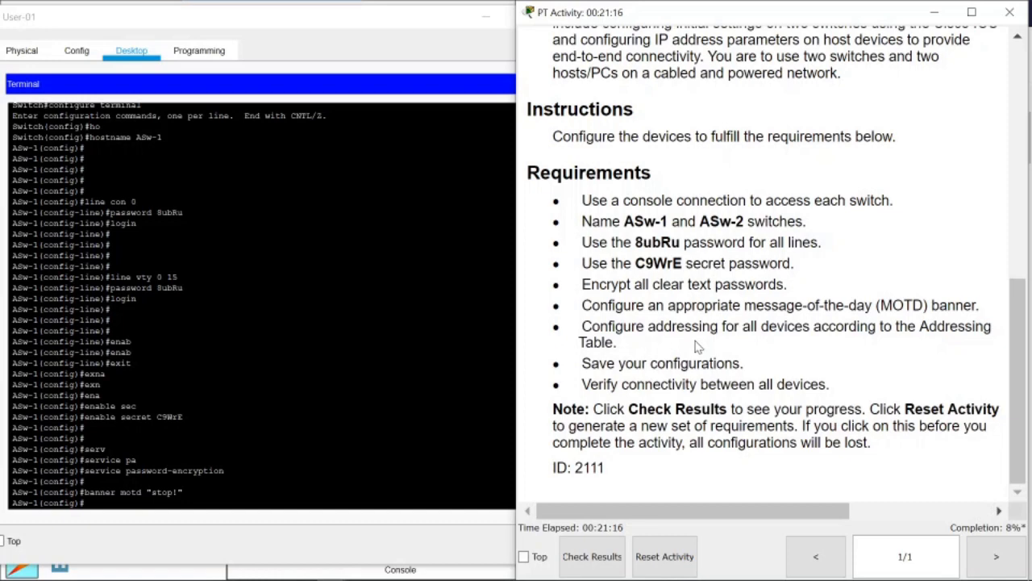
Scroll the activity instructions up to the Addressing Table.
scroll(697, 346, up, 3)
scroll(262, 307, down, 5)
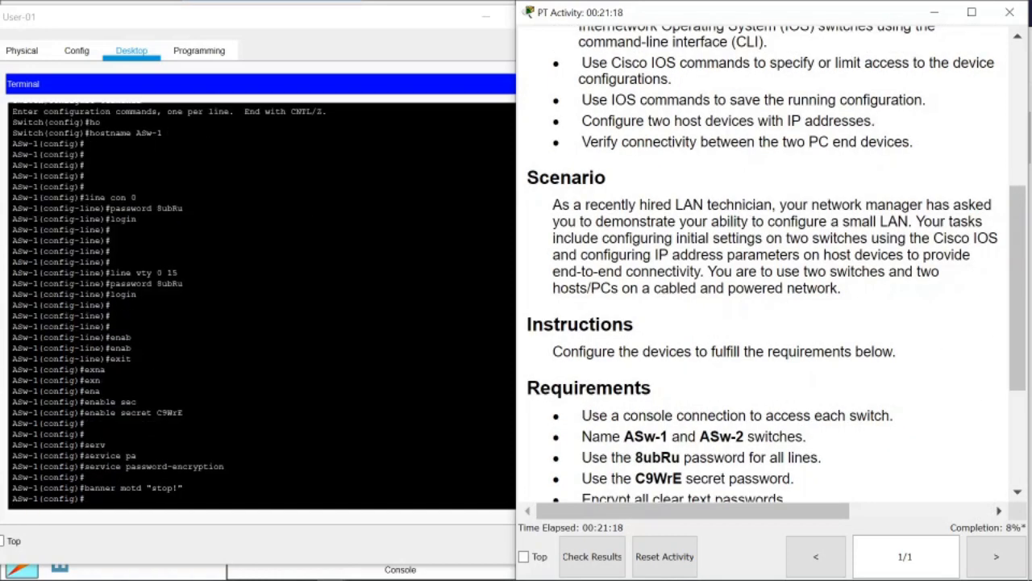
scroll(707, 295, up, 5)
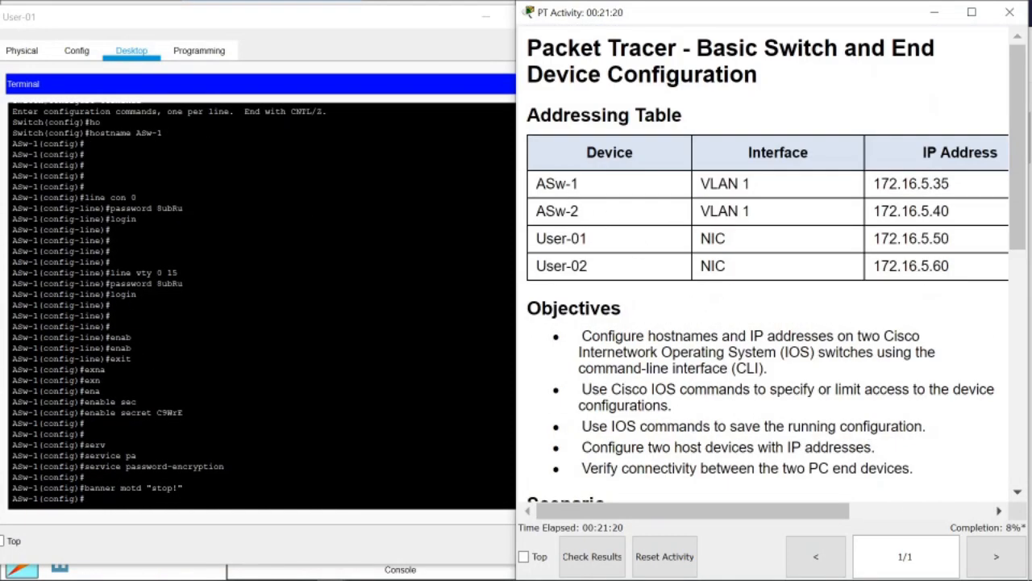
drag(700, 184, 753, 187)
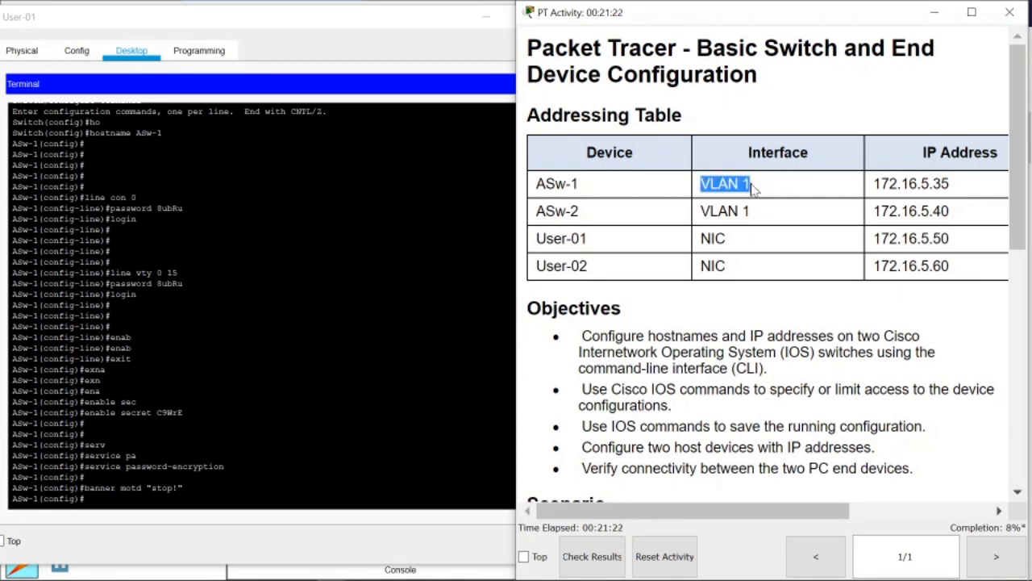
drag(812, 503, 753, 514)
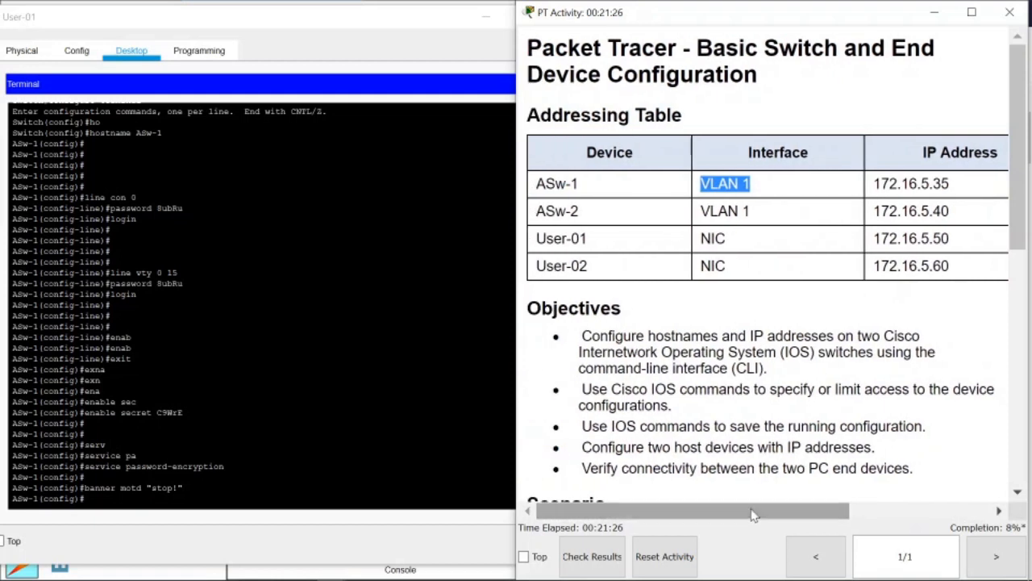
click(555, 183)
click(452, 434)
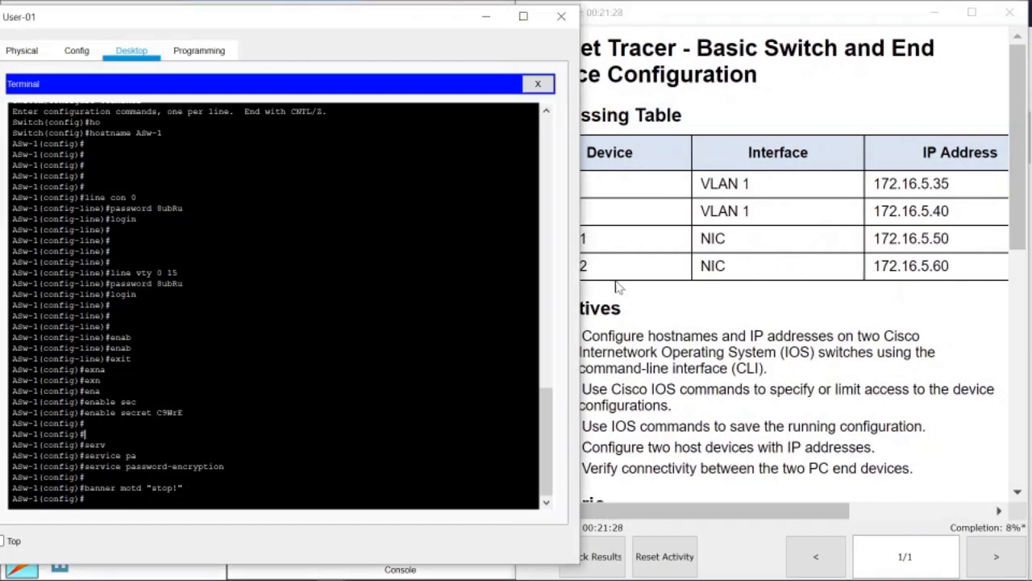
click(638, 251)
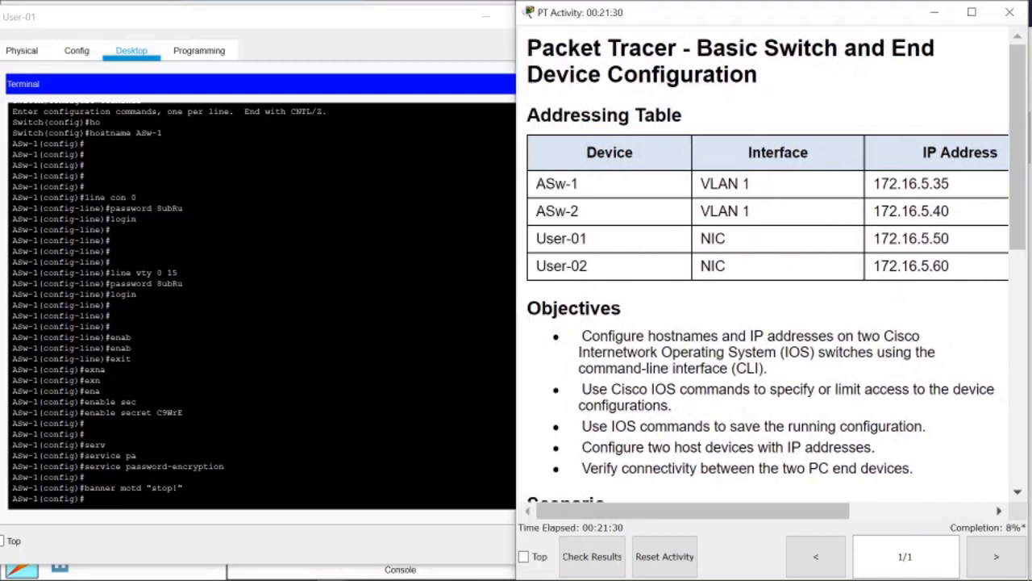
Highlight the VLAN 1 interface entry in ASw-1's Addressing Table row.
drag(751, 193, 696, 192)
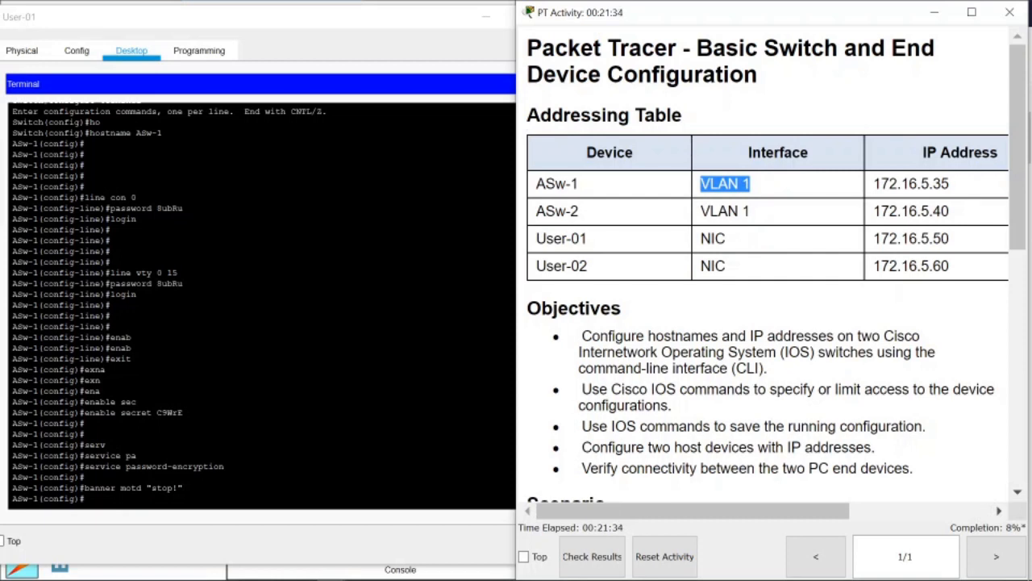
click(703, 191)
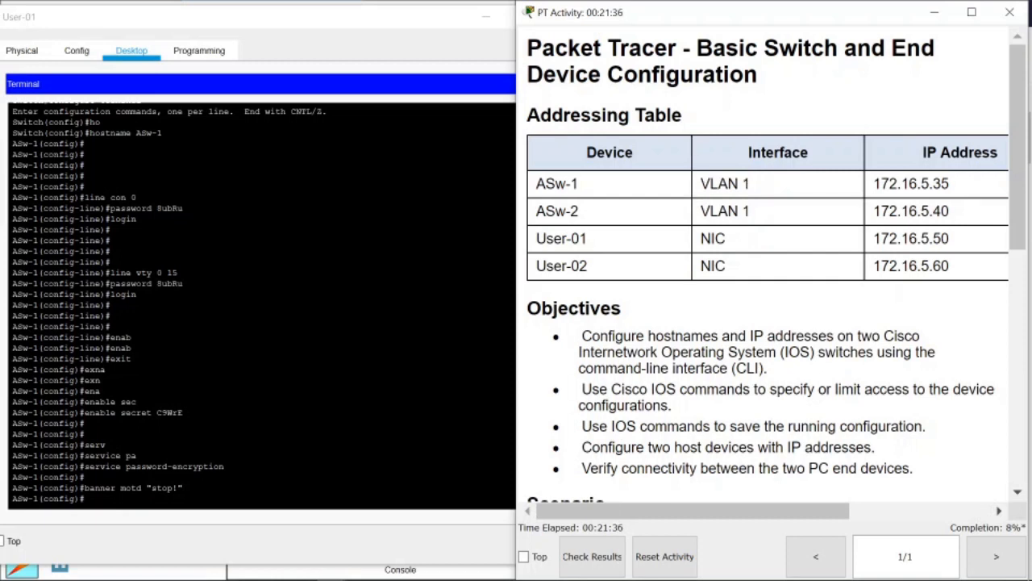
drag(699, 184, 751, 183)
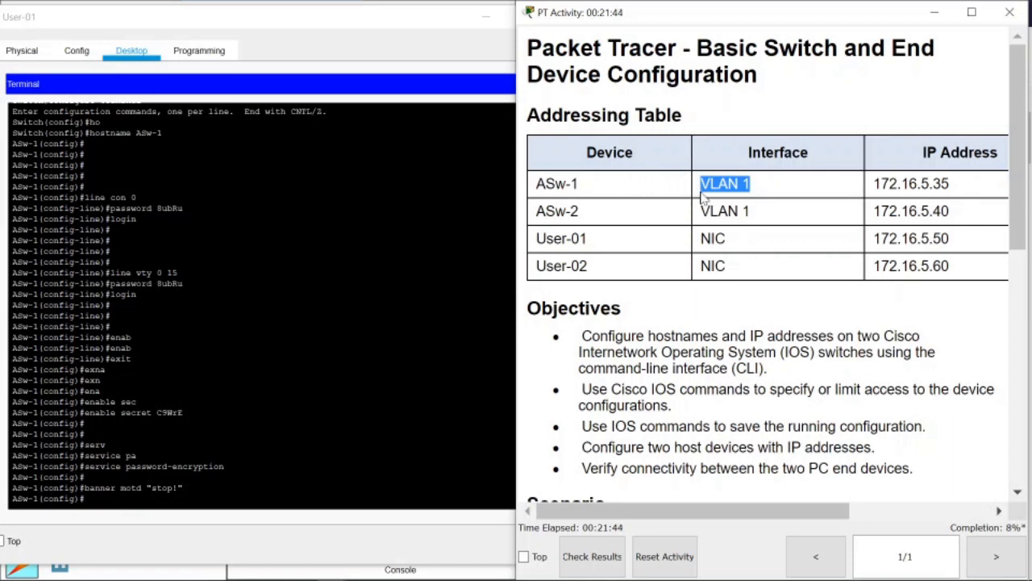
click(691, 146)
drag(700, 183, 758, 187)
click(752, 185)
click(863, 239)
click(106, 370)
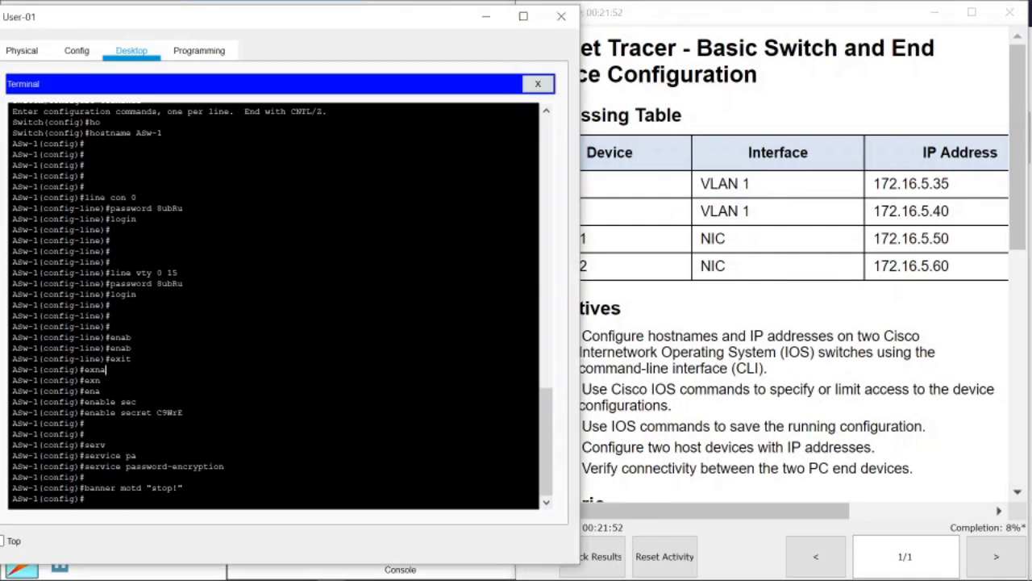
click(757, 183)
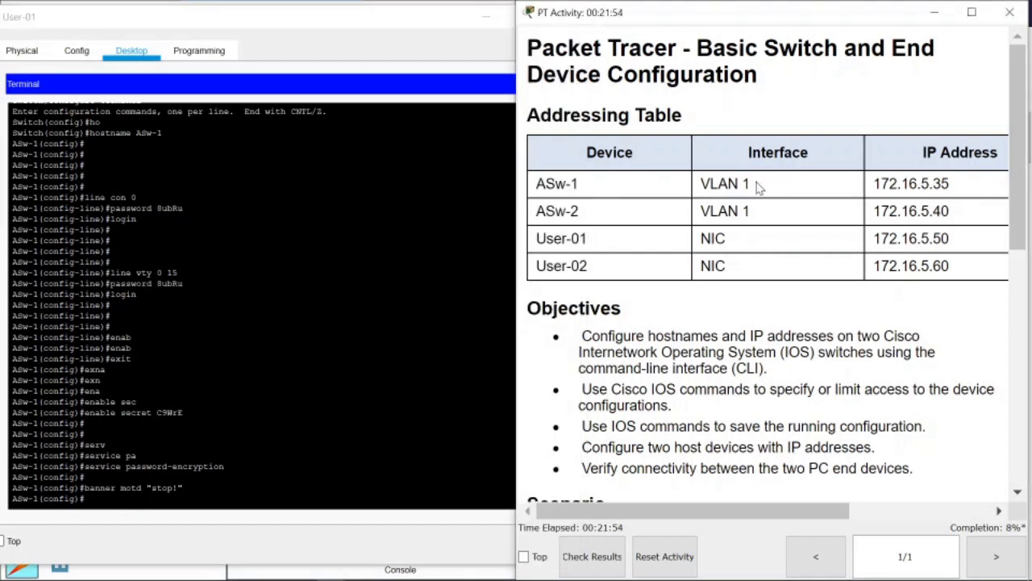
drag(700, 184, 769, 184)
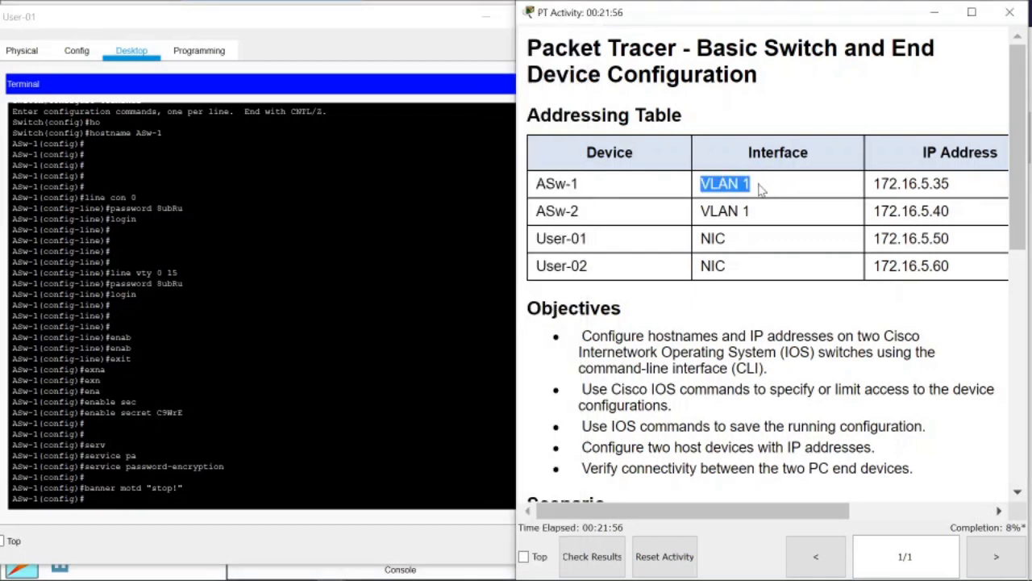
click(753, 186)
drag(700, 185, 738, 185)
Mark ASw-1's VLAN 1 interface entry in the Addressing Table.
scroll(637, 310, down, 3)
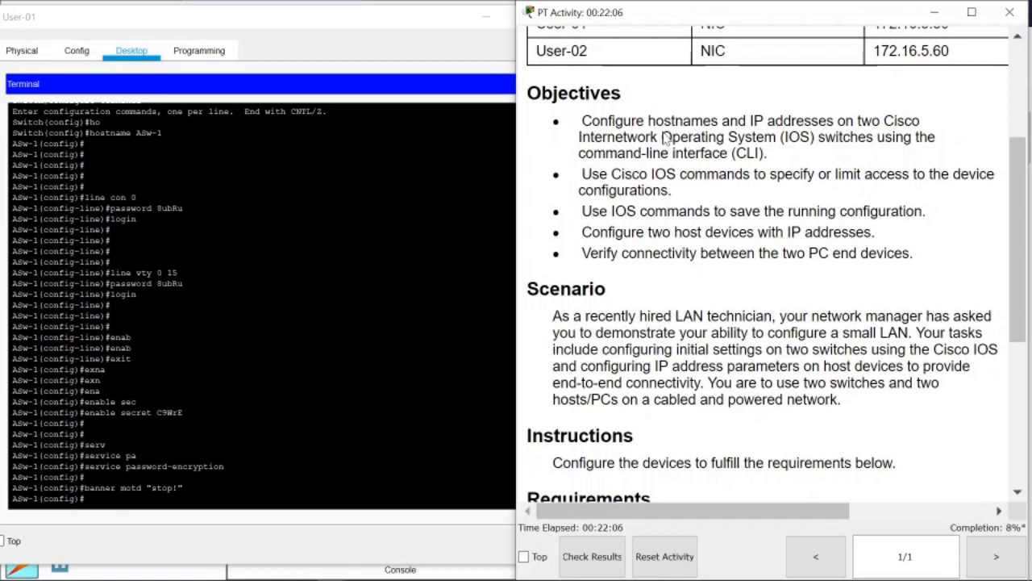
scroll(775, 267, up, 5)
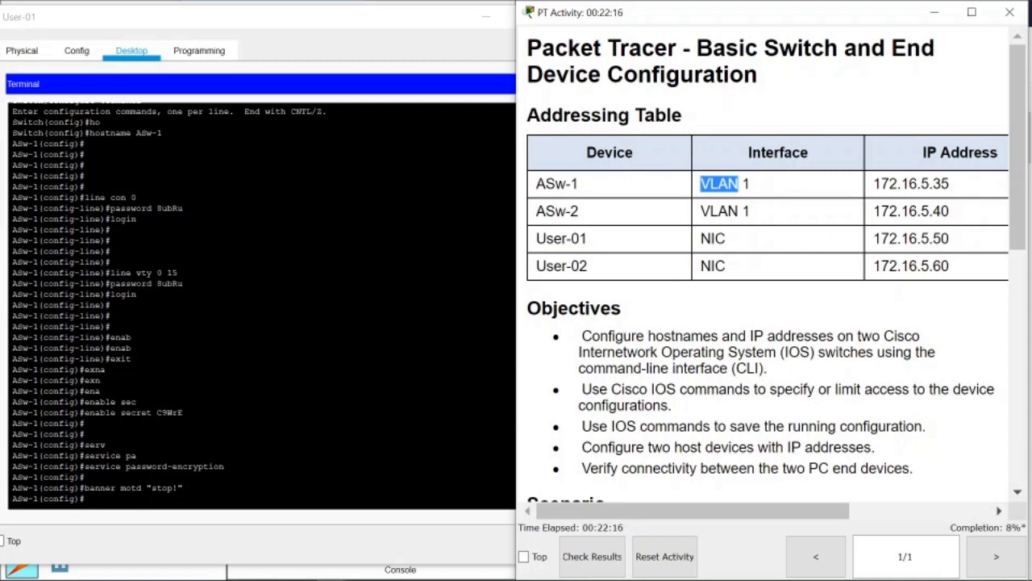
click(322, 220)
click(683, 295)
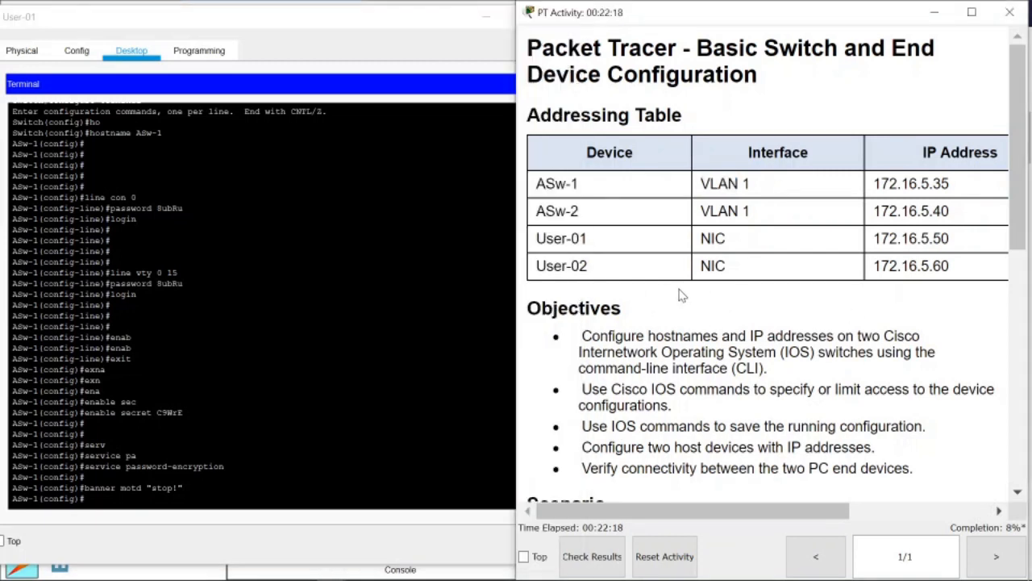
click(105, 445)
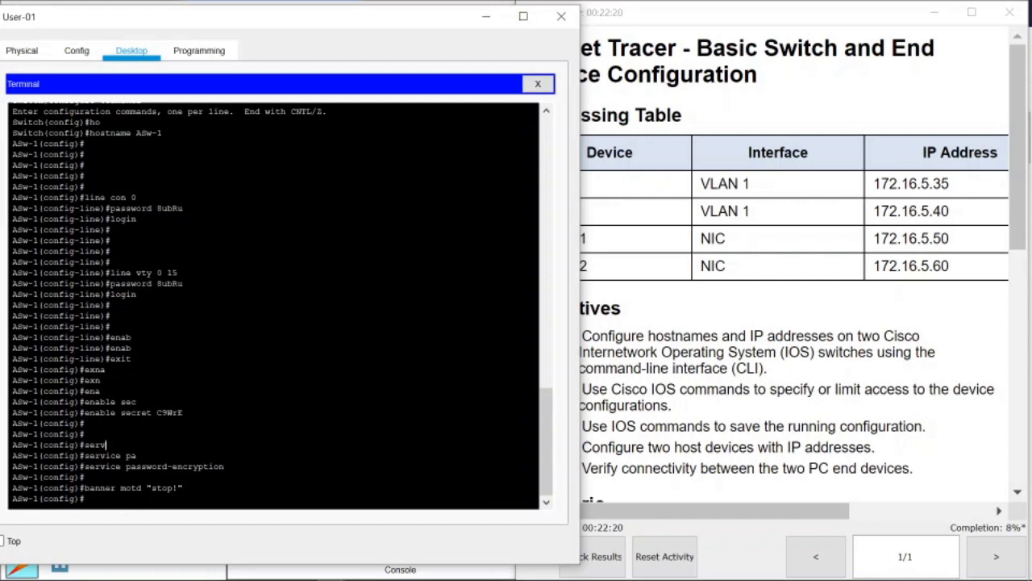
click(760, 291)
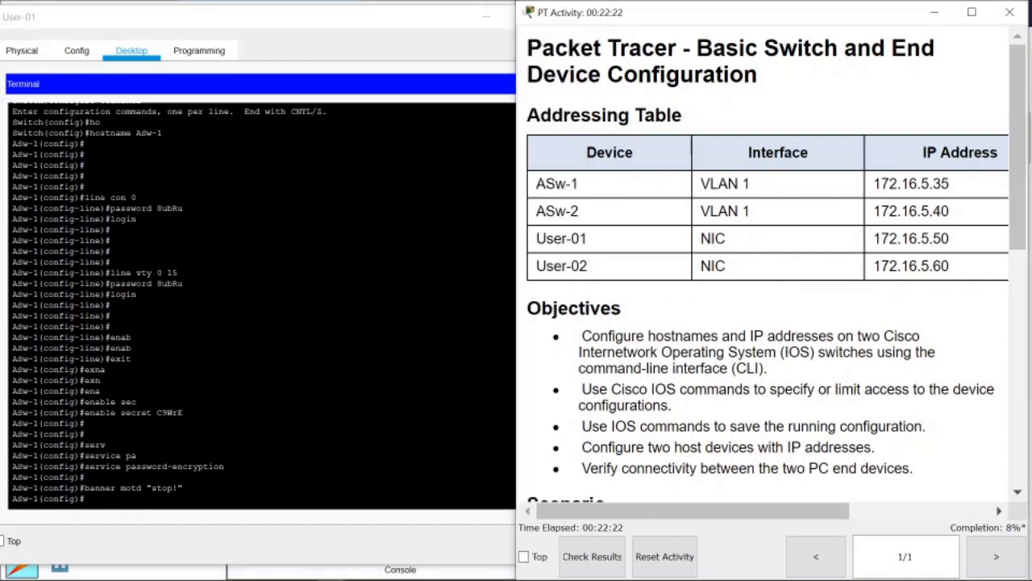
drag(752, 184, 710, 184)
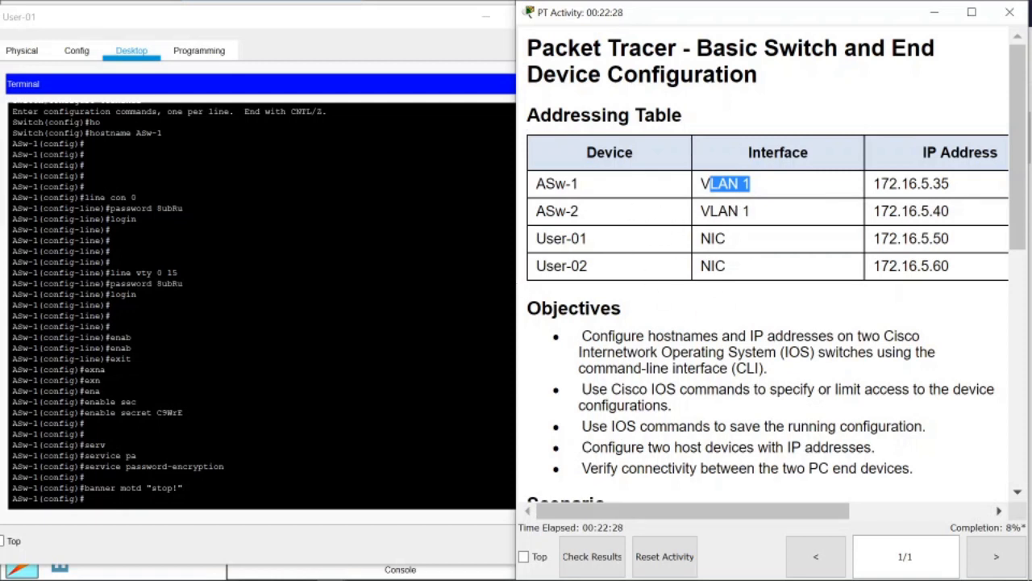
Type 'int vlan 1' at ASw-1's console in the User-01 terminal.
click(428, 351)
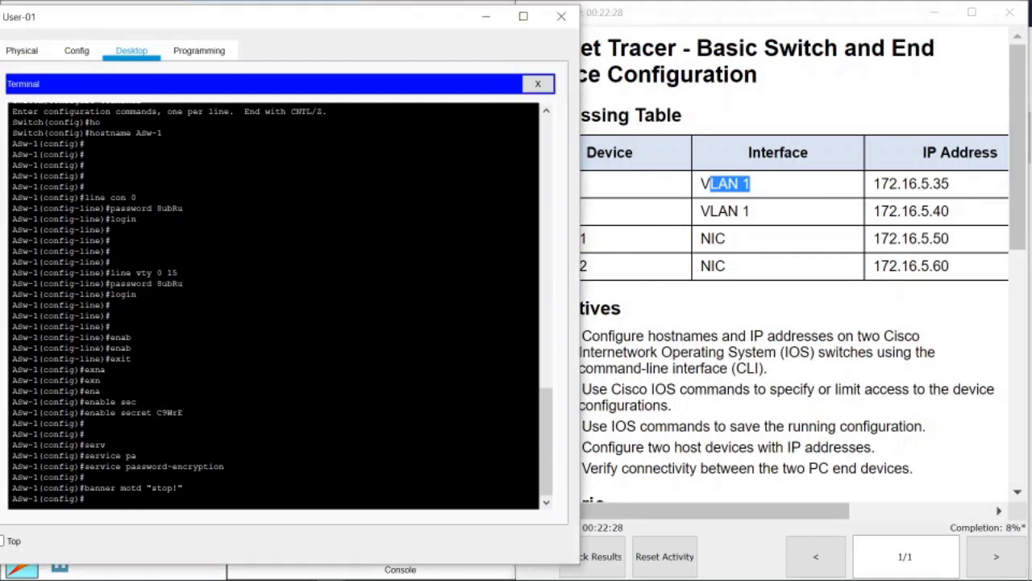
click(716, 205)
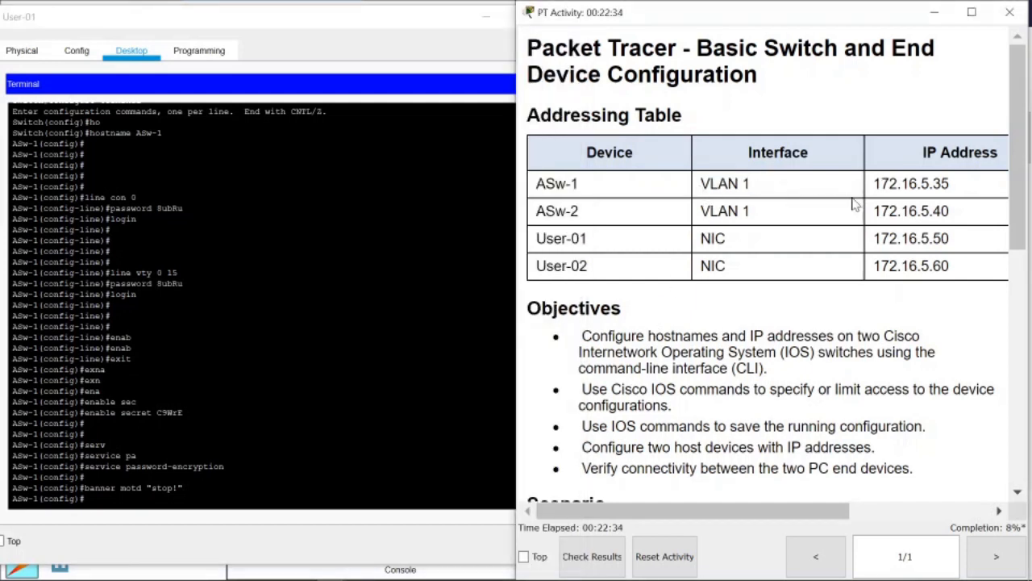
click(100, 390)
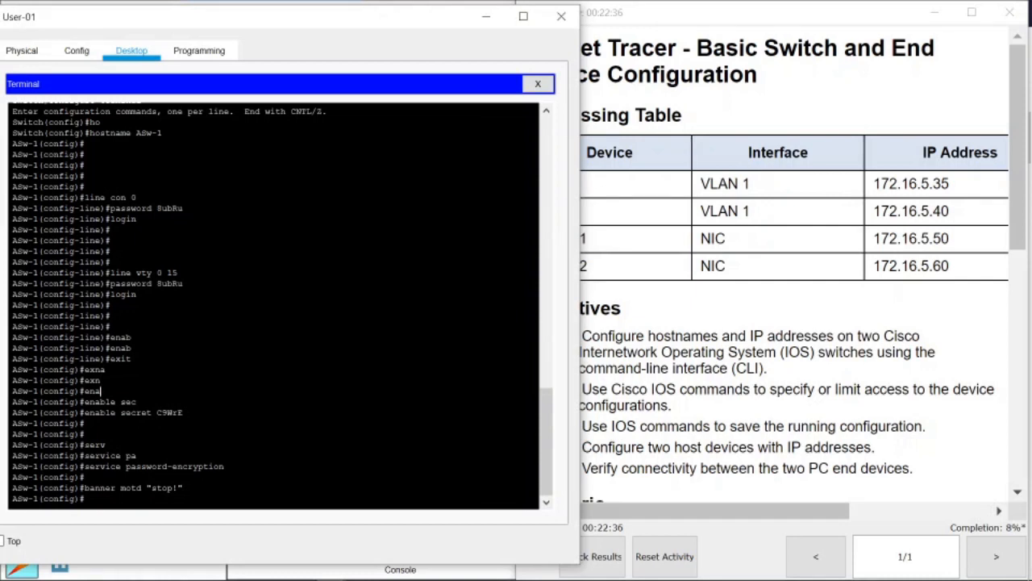
text(int vlan 1)
Assign VLAN 1 the IP address 172.16.5.35 with mask 255.255.255.0.
key(Return)
text(ip add)
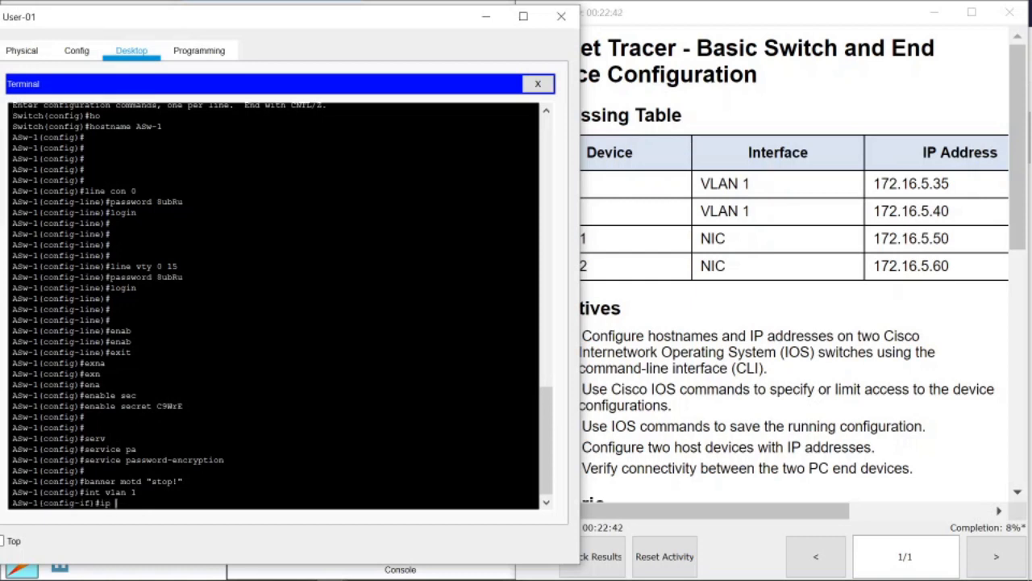
key(Tab)
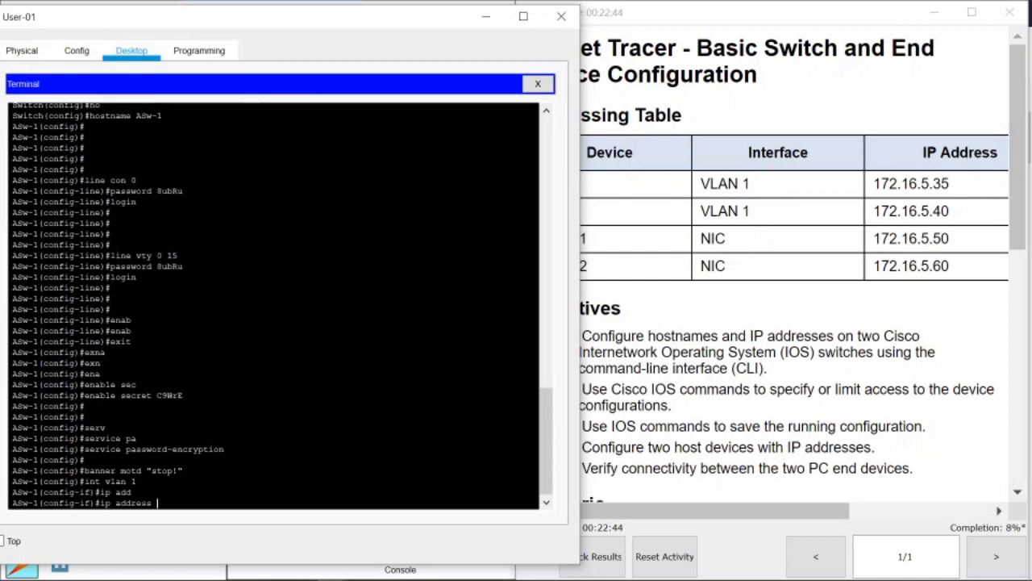
text(172.16.5.35 2)
drag(684, 513, 812, 516)
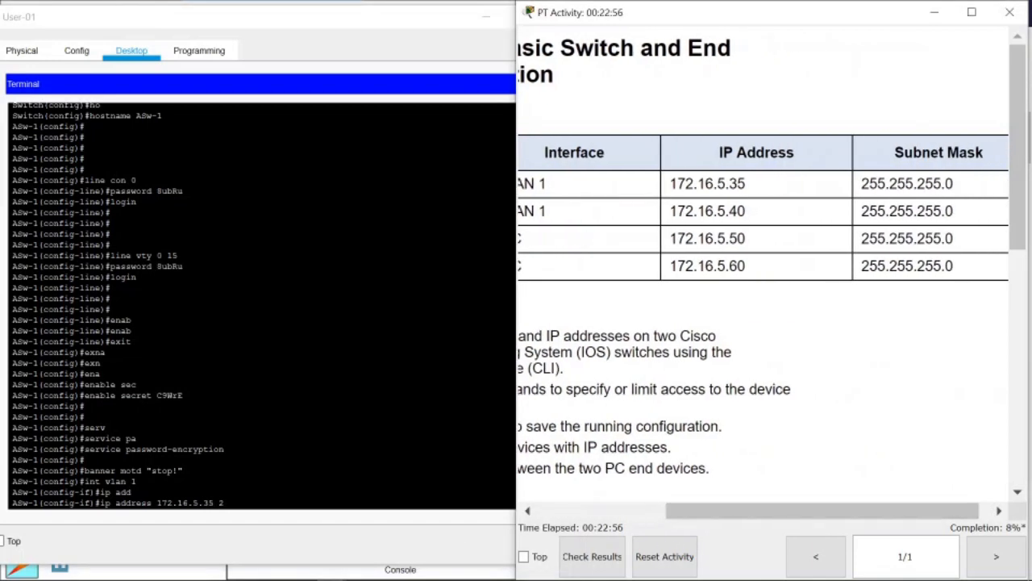
click(137, 482)
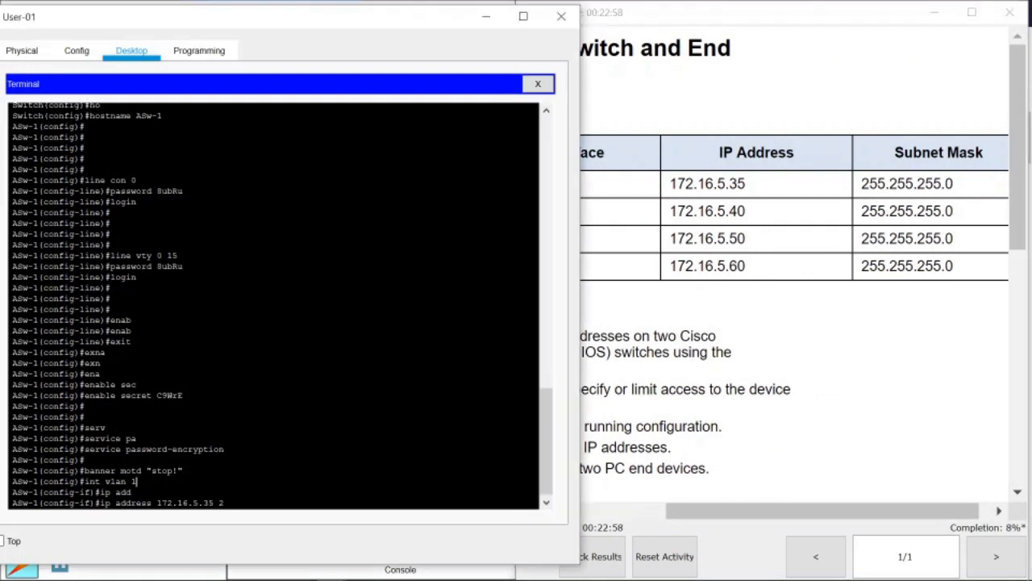
text(55.255.255)
text(.0)
key(Return)
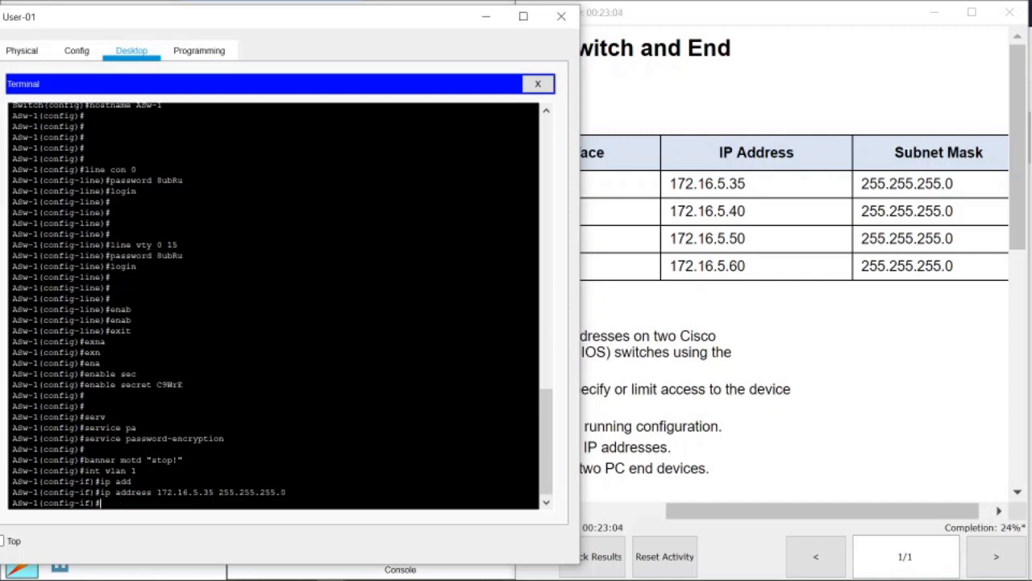
Bring the VLAN 1 interface up with no shutdown.
text(no shu)
key(Tab)
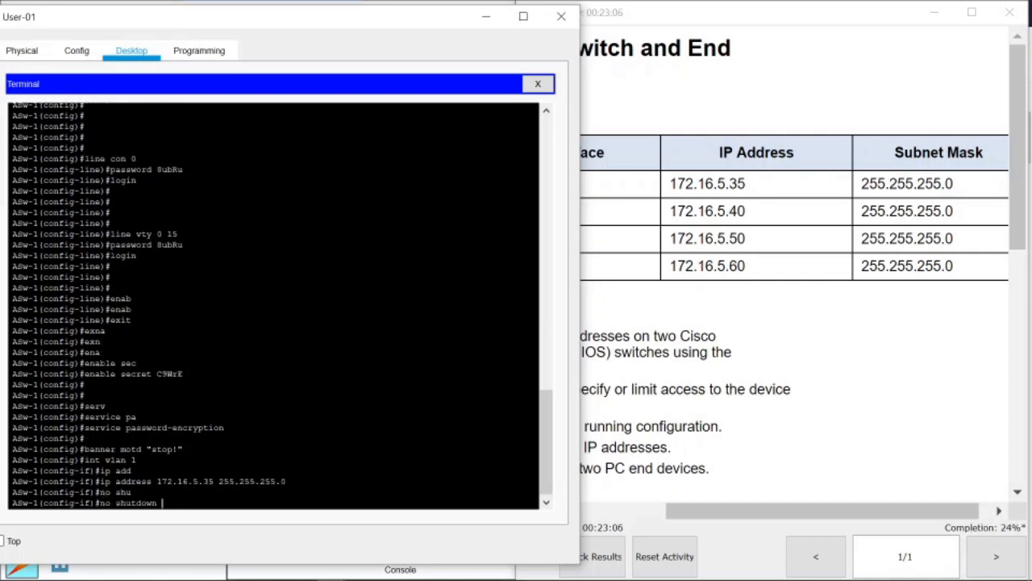
drag(163, 503, 100, 504)
click(104, 504)
click(116, 503)
key(Return)
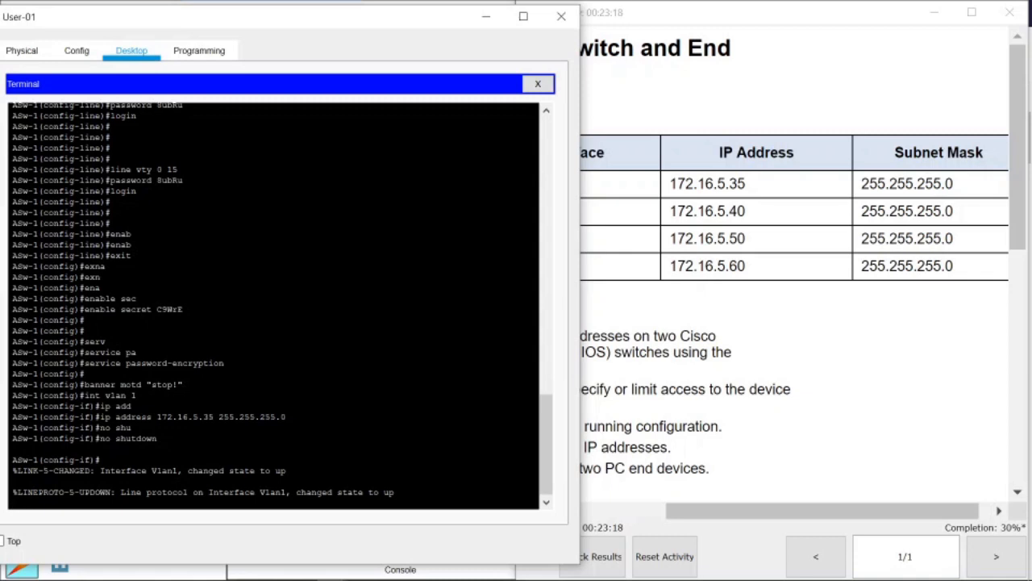
drag(299, 492, 392, 492)
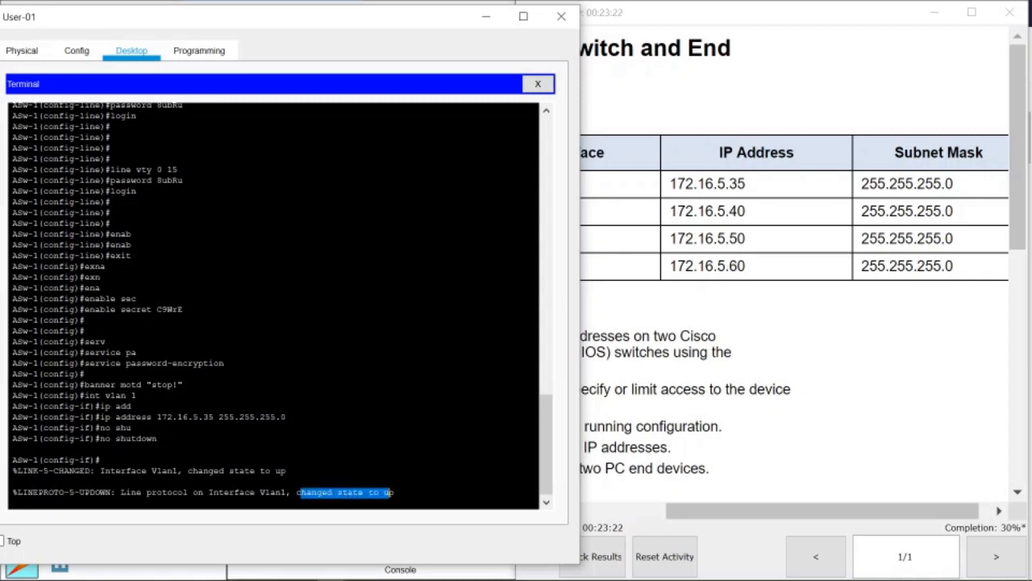
click(394, 493)
key(Return)
key(Return)
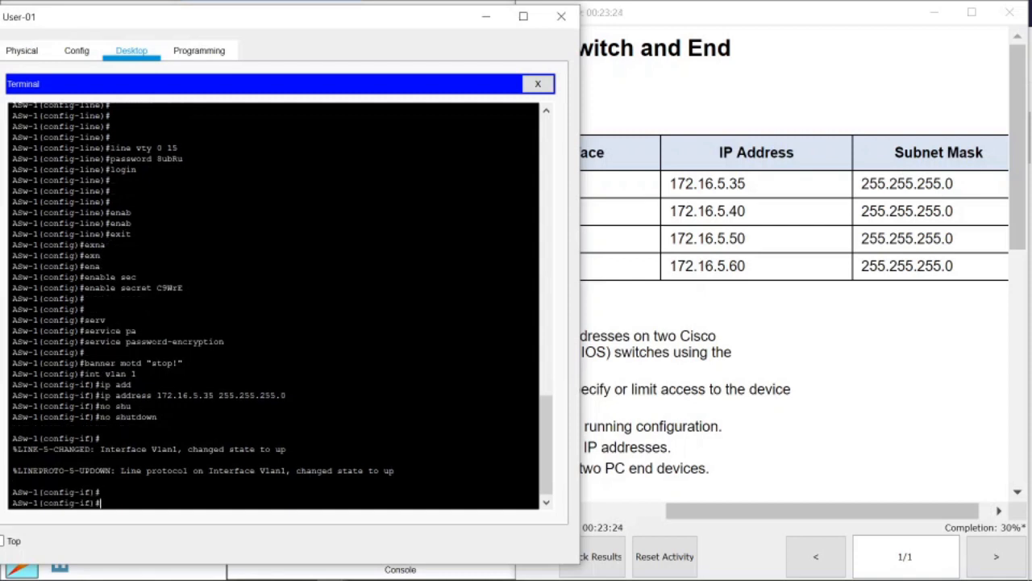
click(782, 352)
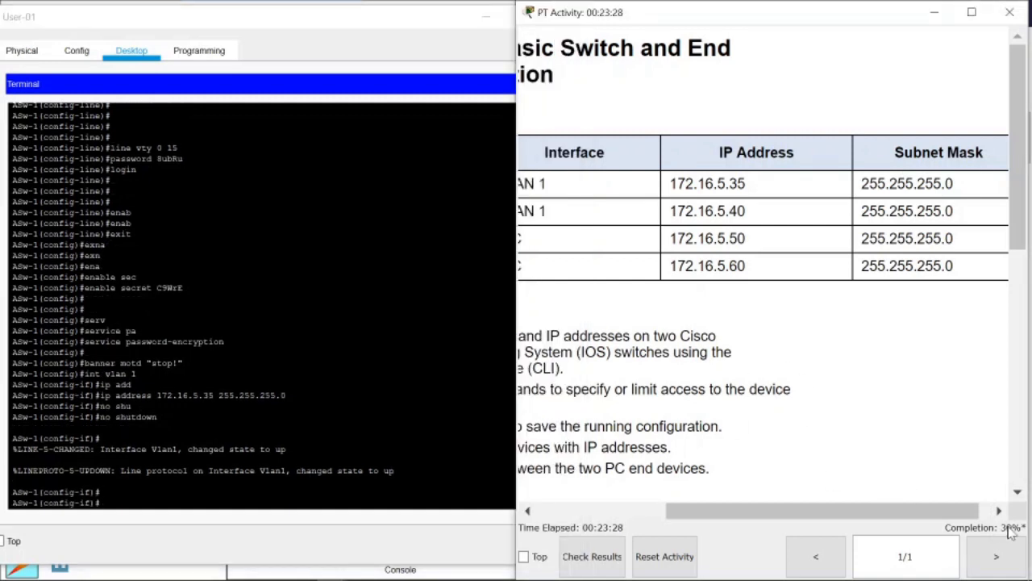
click(508, 314)
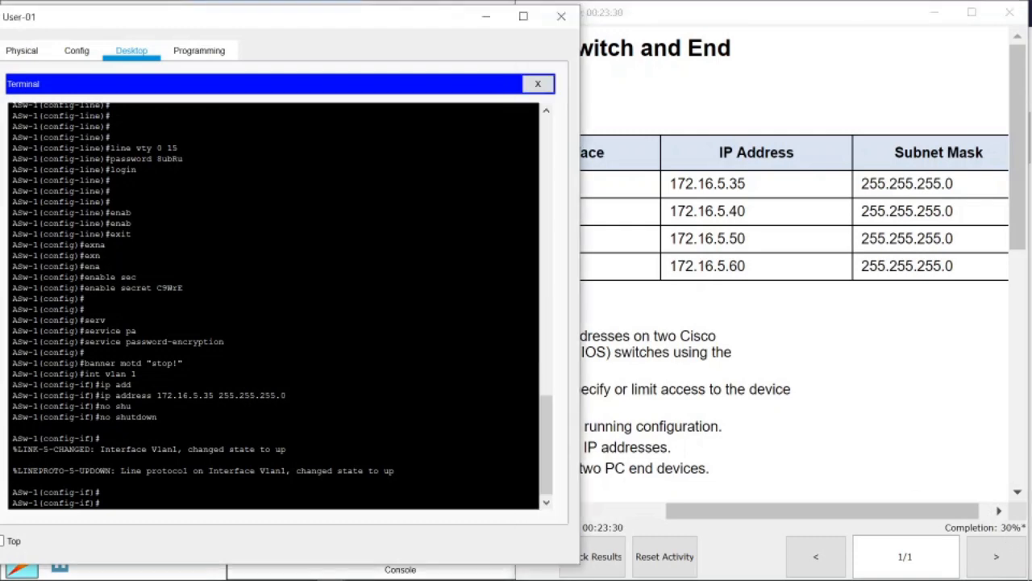
click(740, 318)
scroll(794, 349, down, 10)
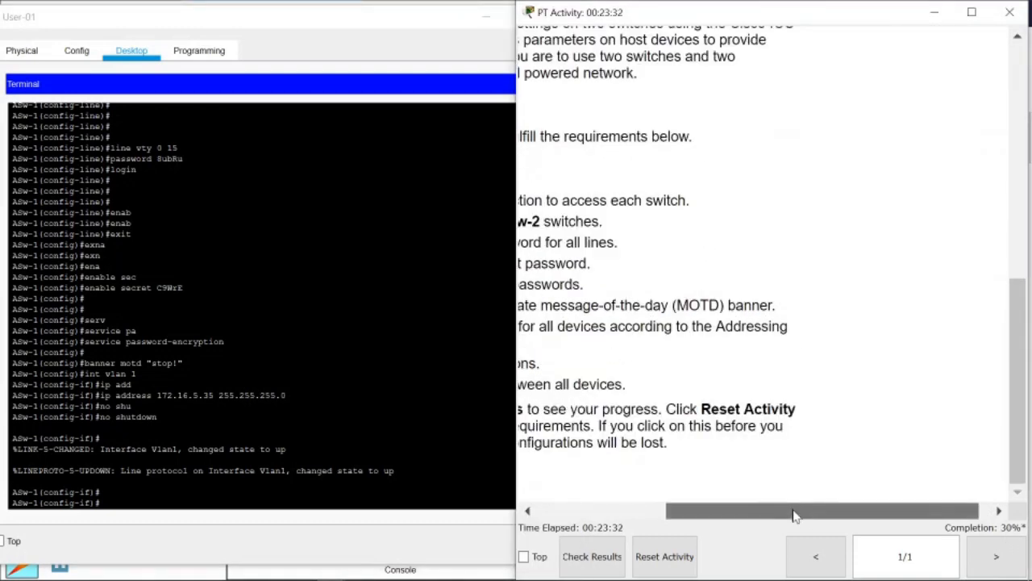
drag(794, 511, 683, 511)
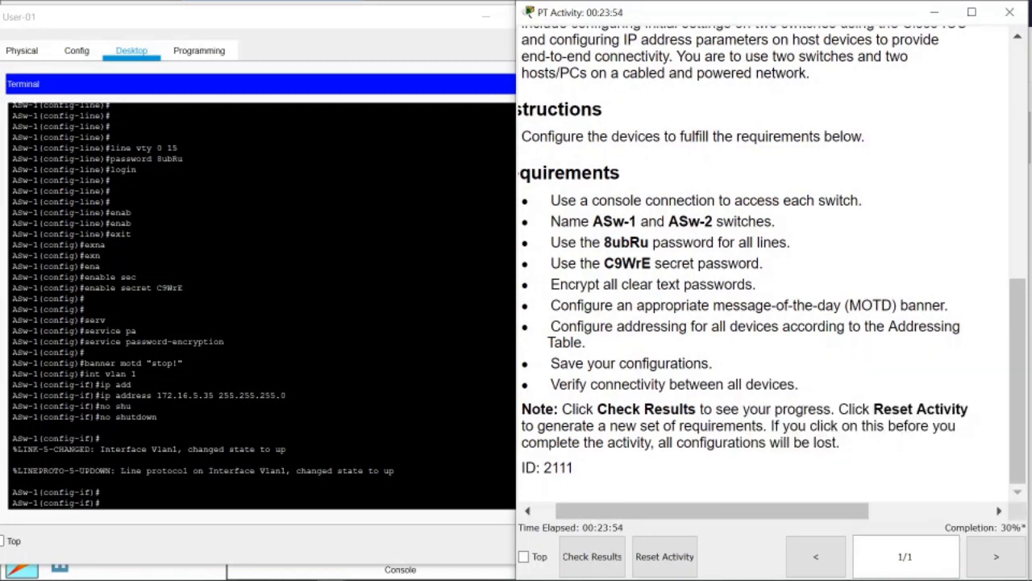
drag(588, 364, 695, 364)
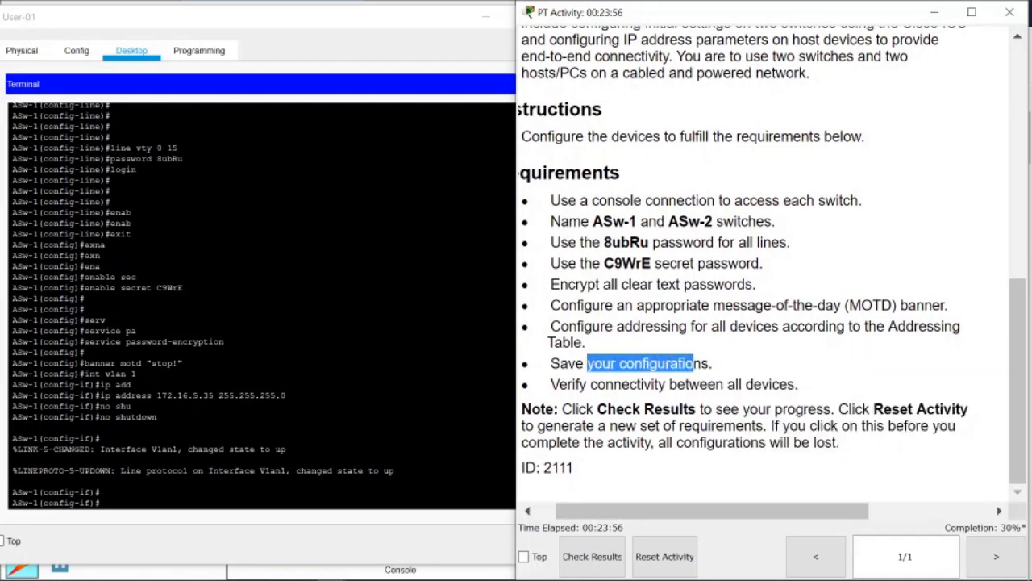
click(323, 385)
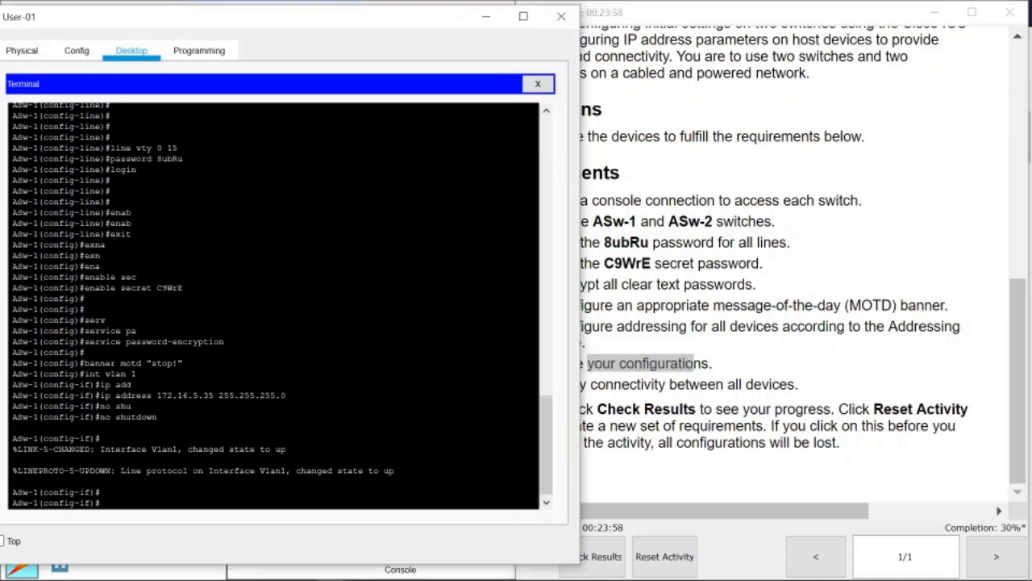
Exit configuration mode and copy running-config to startup-config.
text(exit)
key(Return)
key(Return)
text(exit)
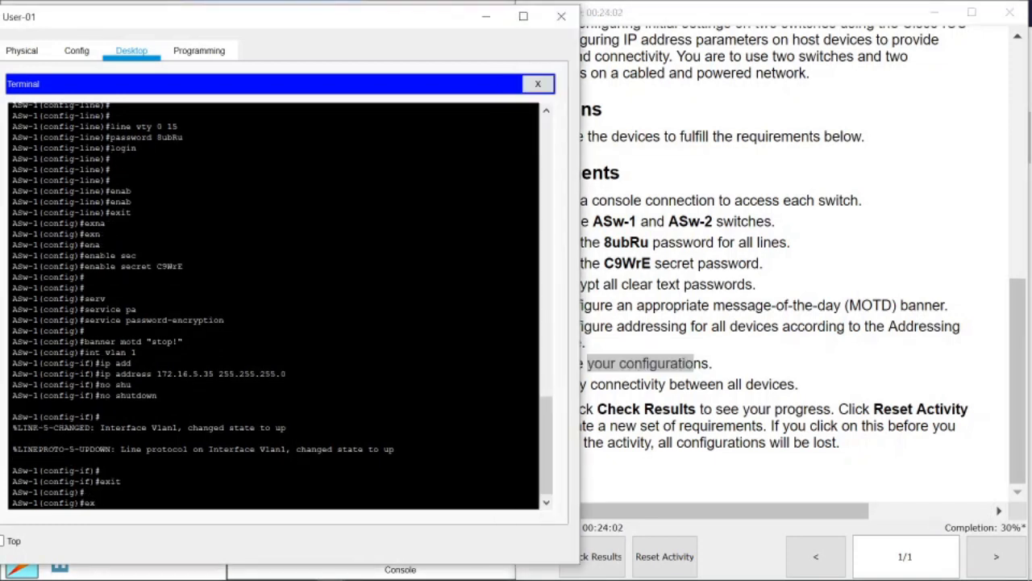
key(Return)
key(Return)
key(Return)
key(Return)
key(Return)
key(Return)
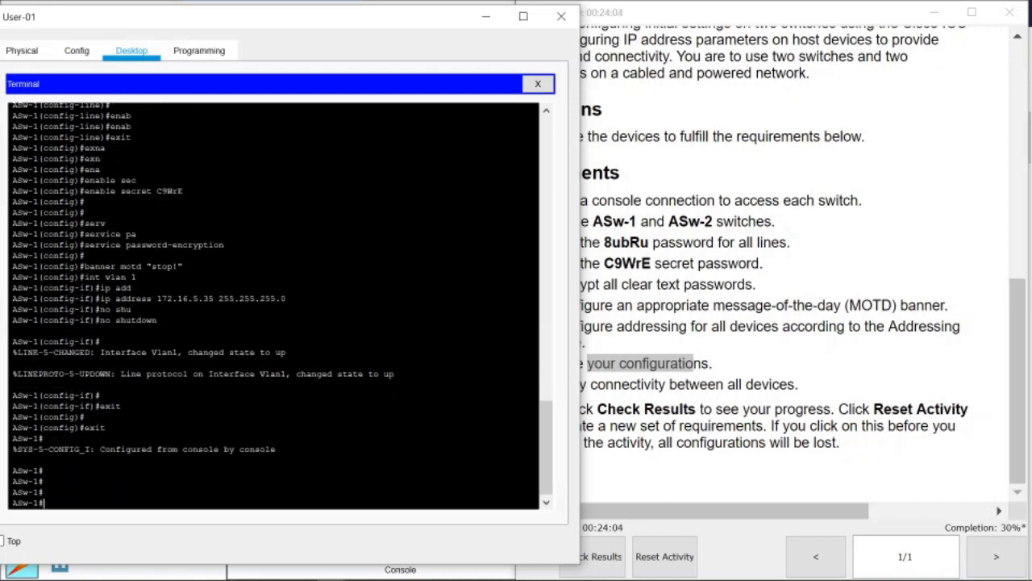
text(copy run)
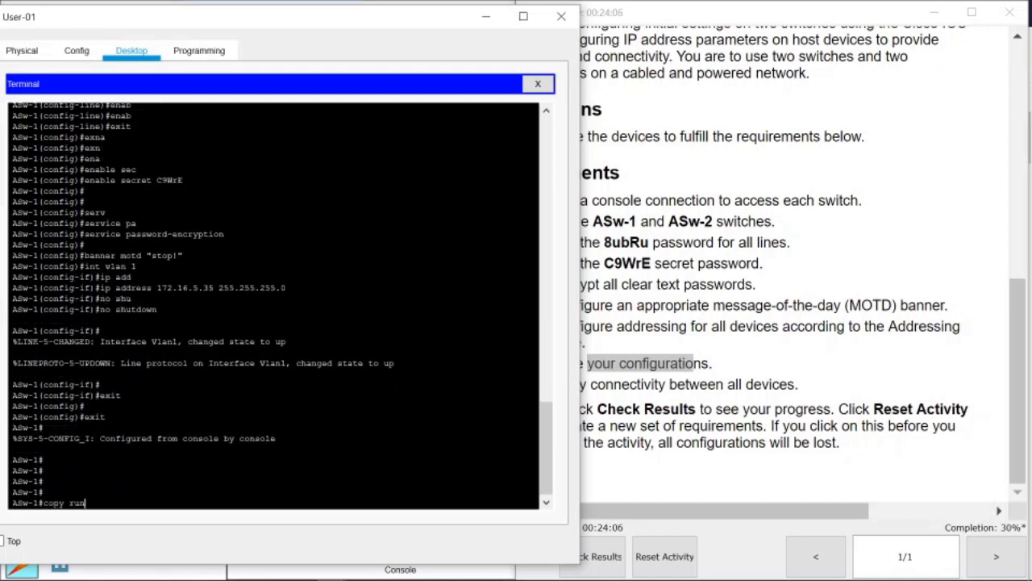
key(Tab)
text(st)
key(Tab)
key(Return)
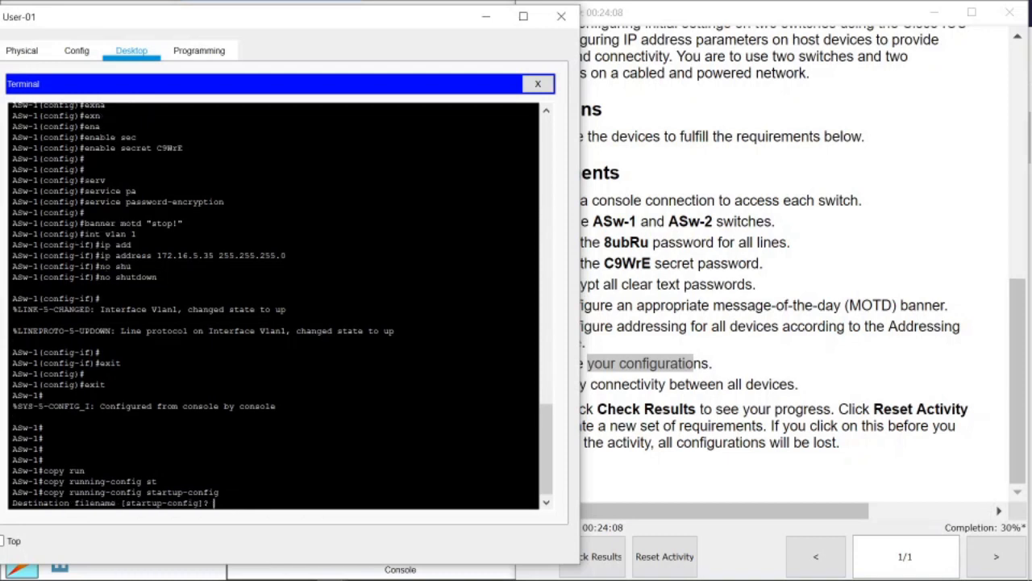
key(Return)
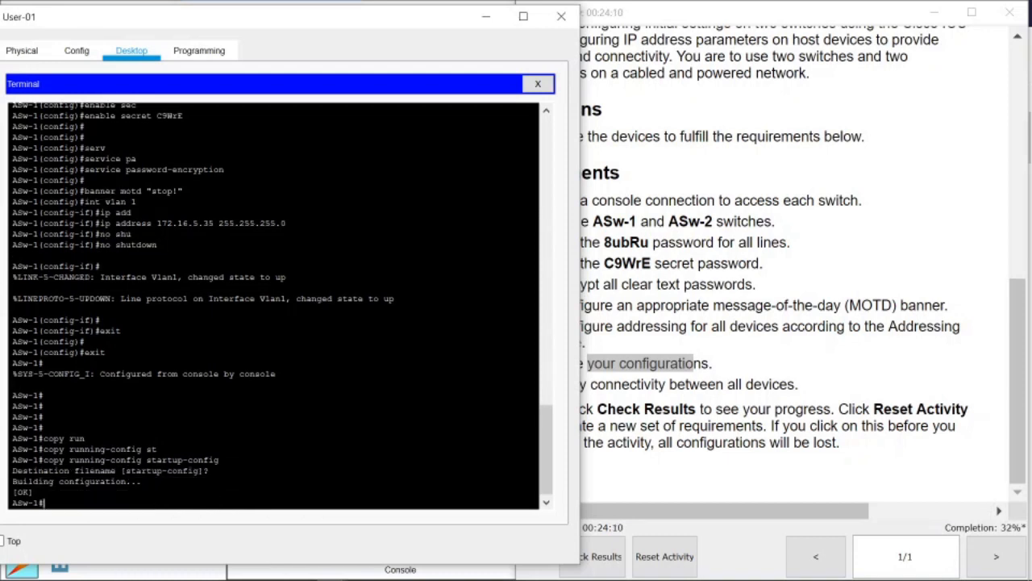
Review the verify-connectivity requirement, then close User-01's window.
click(876, 365)
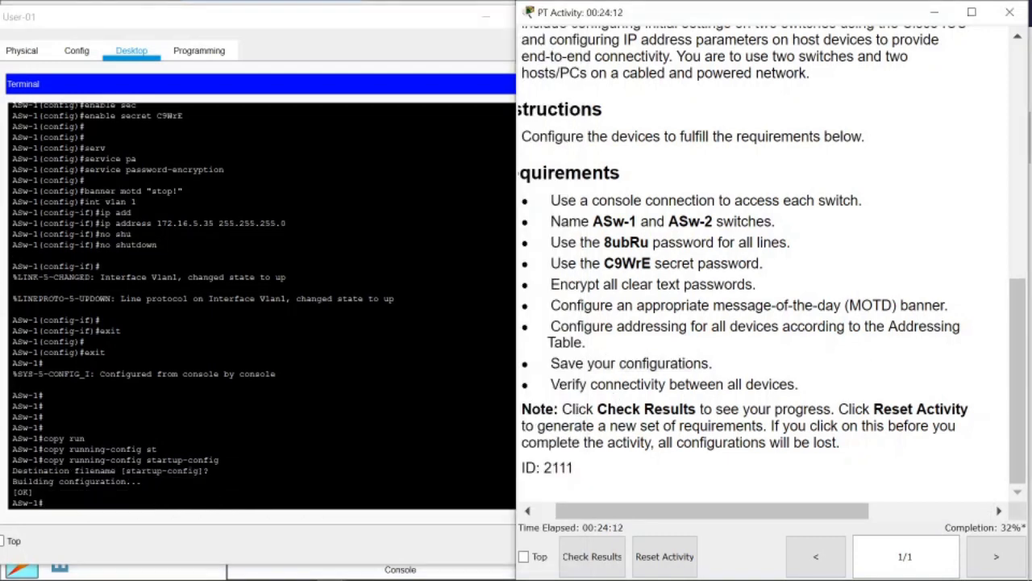
drag(590, 384, 796, 385)
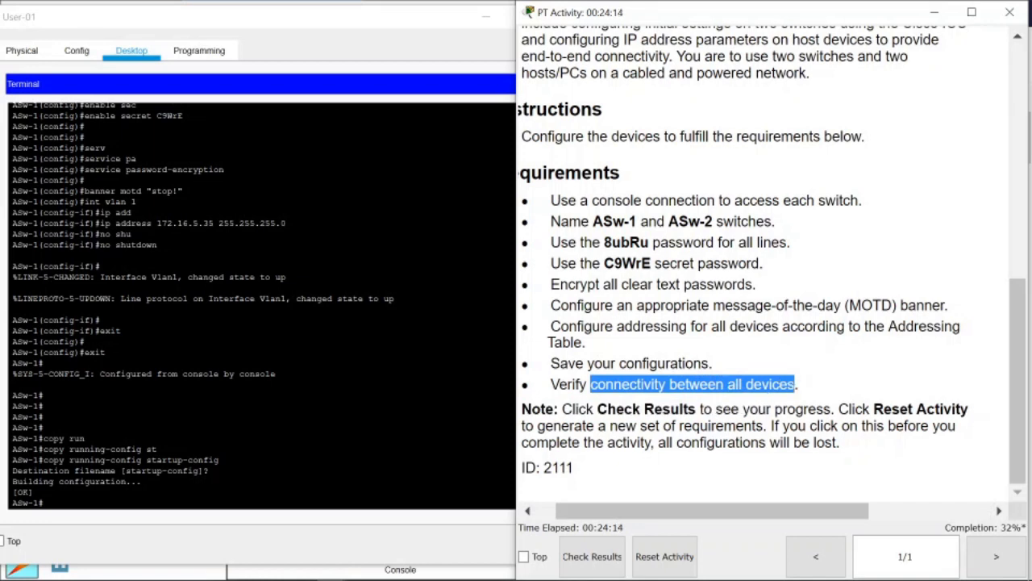
triple_click(696, 384)
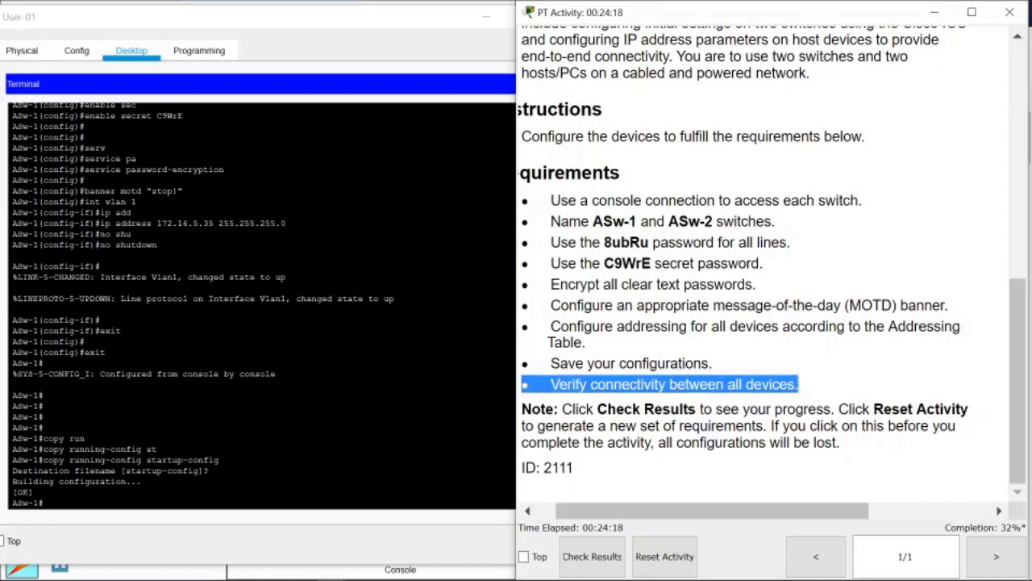
scroll(261, 307, up, 4)
scroll(262, 306, down, 5)
click(106, 348)
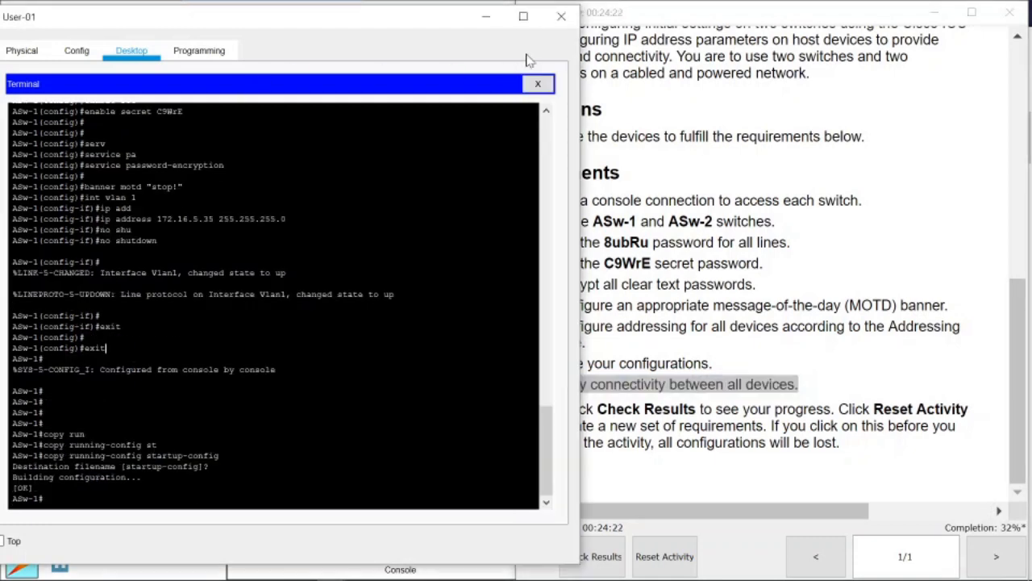
click(561, 16)
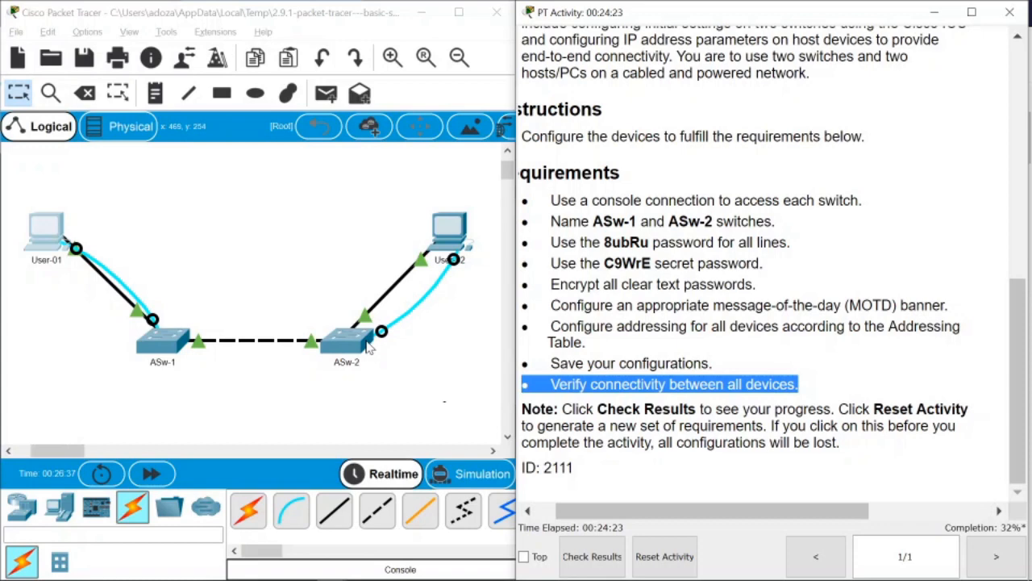
Open a Terminal console from User-02's Desktop using the default serial settings.
click(451, 241)
click(368, 50)
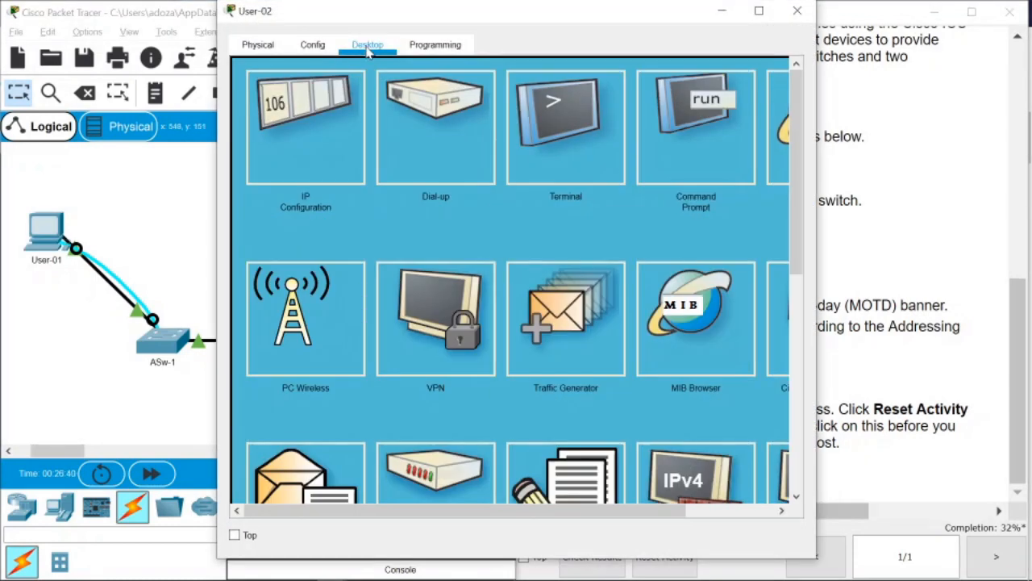
click(591, 167)
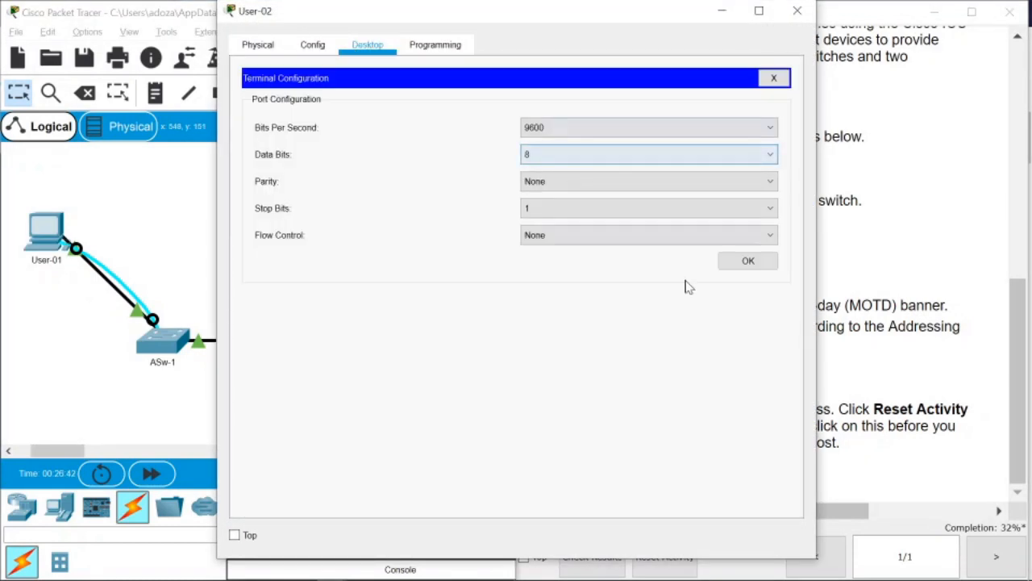
click(751, 265)
drag(655, 14, 438, 29)
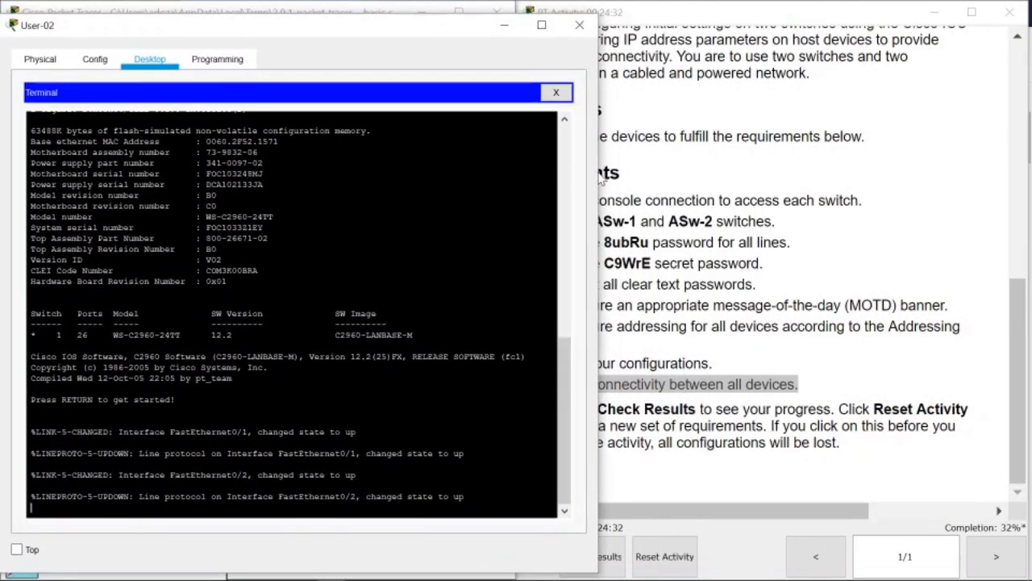
Enter global configuration and set the switch hostname to ASw-2.
drag(395, 42, 382, 38)
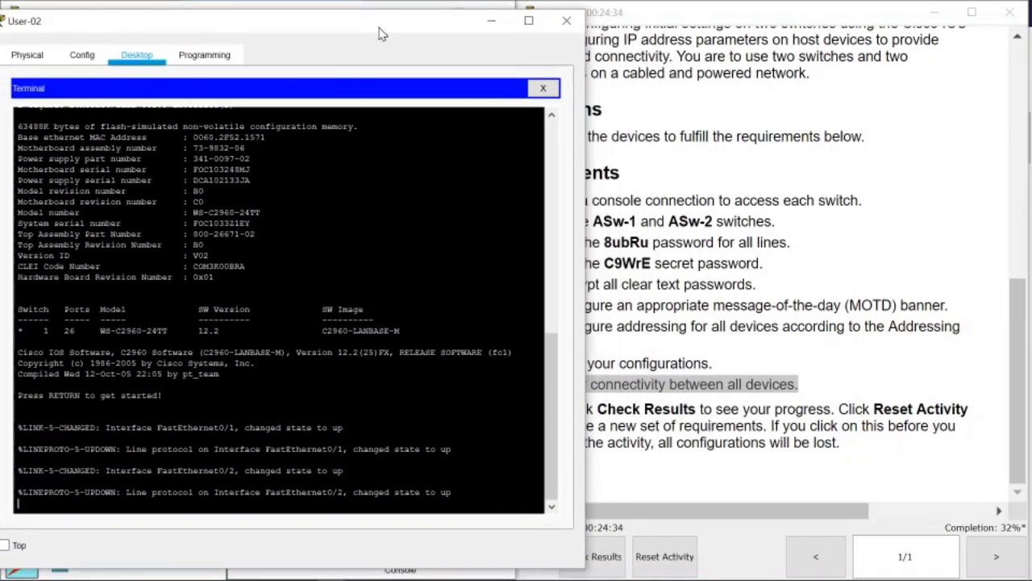
key(Return)
key(Return)
key(Return)
key(Return)
key(Return)
key(Return)
key(Return)
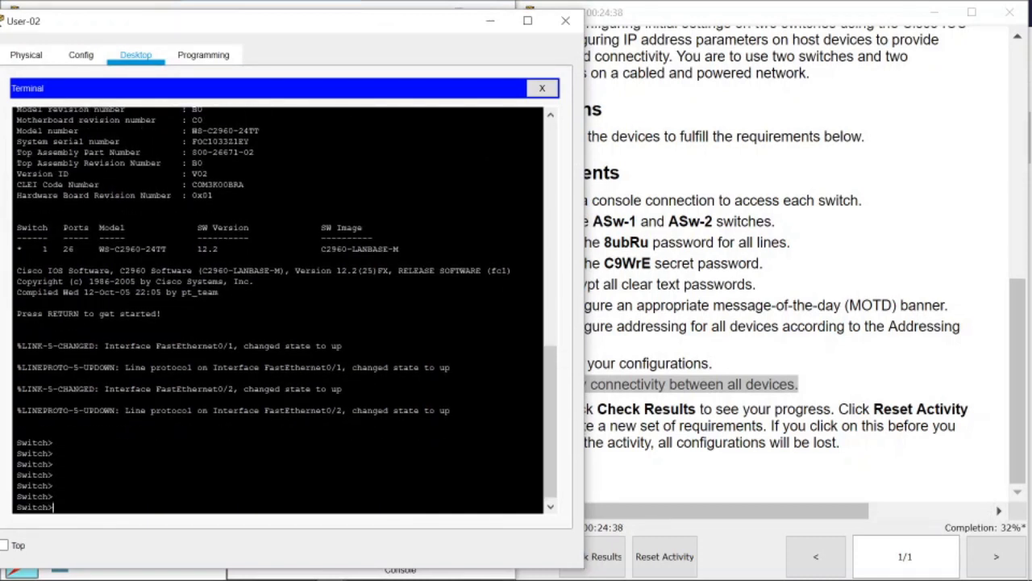
text(ena)
key(Tab)
key(Return)
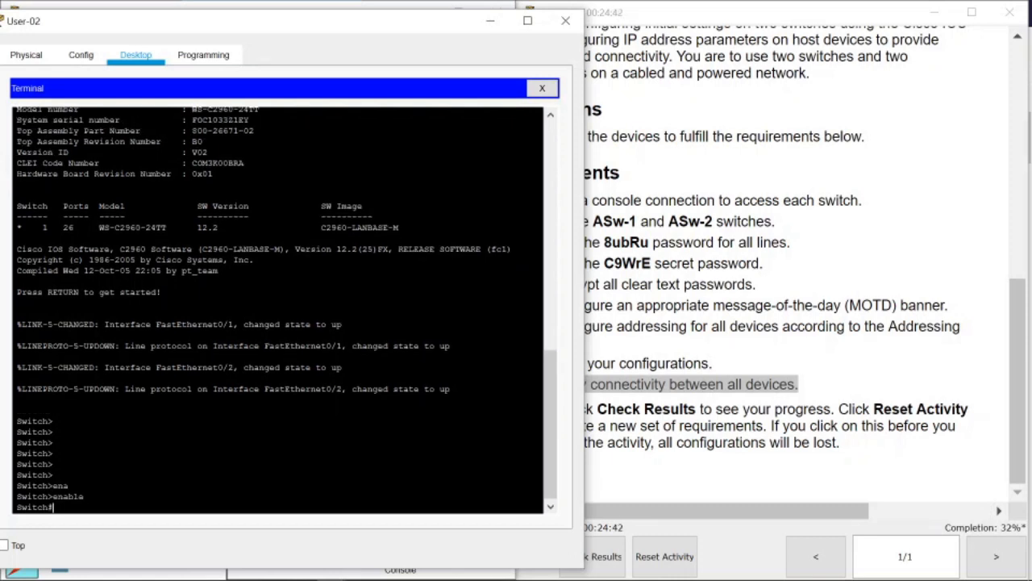
text(conf t)
key(Tab)
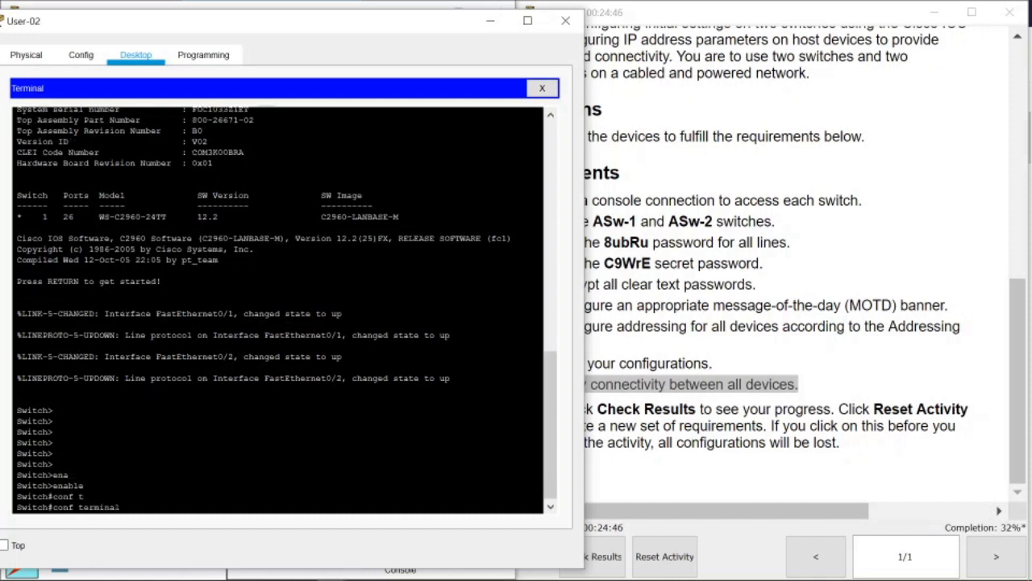
key(Return)
text(hostan)
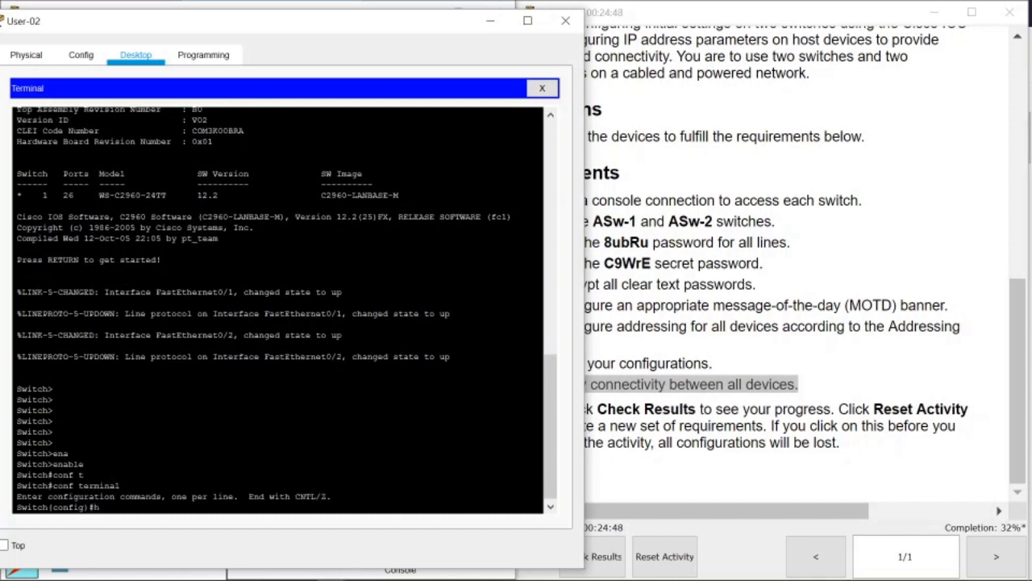
key(Tab)
key(BackSpace)
key(BackSpace)
key(Tab)
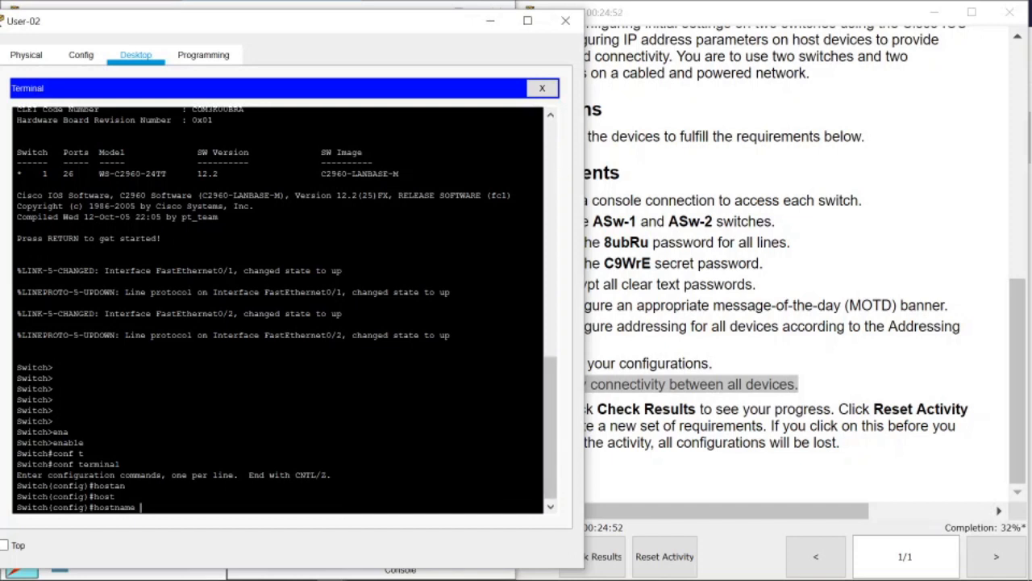
text(ASw-2)
key(Return)
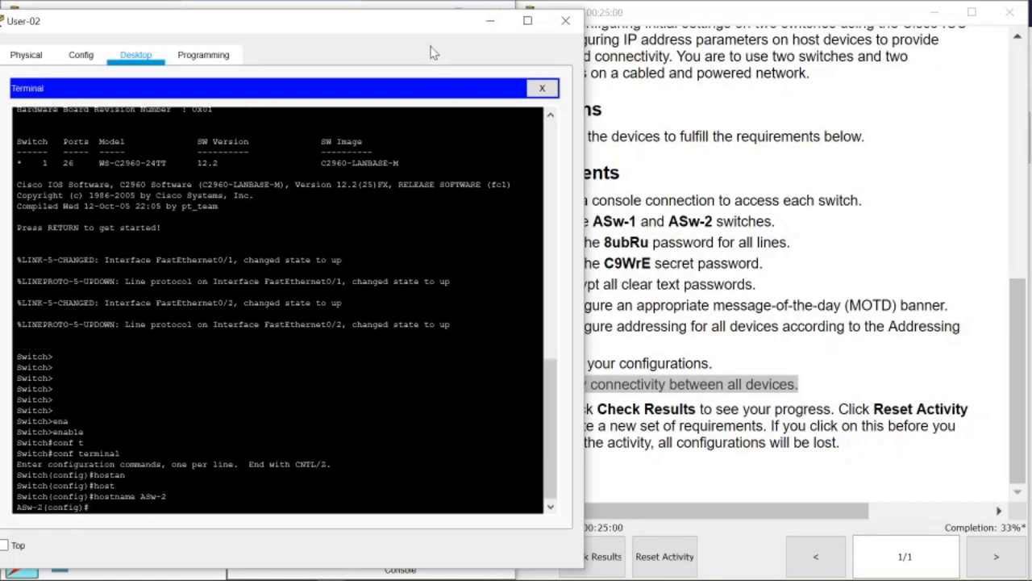
Give console line 0 the line password with login, then enter line vty 0 14.
drag(410, 31, 375, 27)
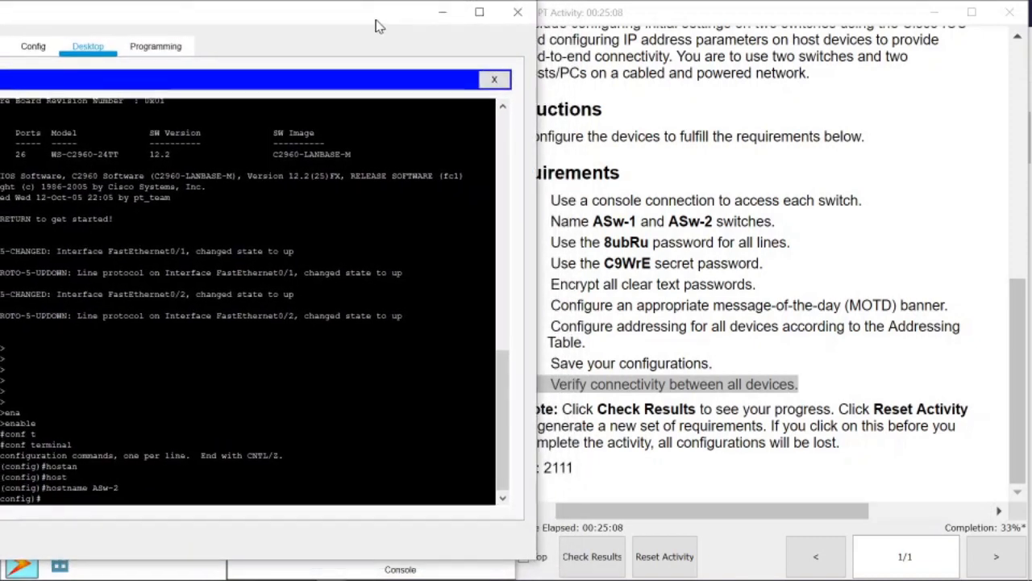
mouse_move(254, 12)
mouse_down()
mouse_move(283, 11)
mouse_move(258, 7)
mouse_move(260, 17)
mouse_up()
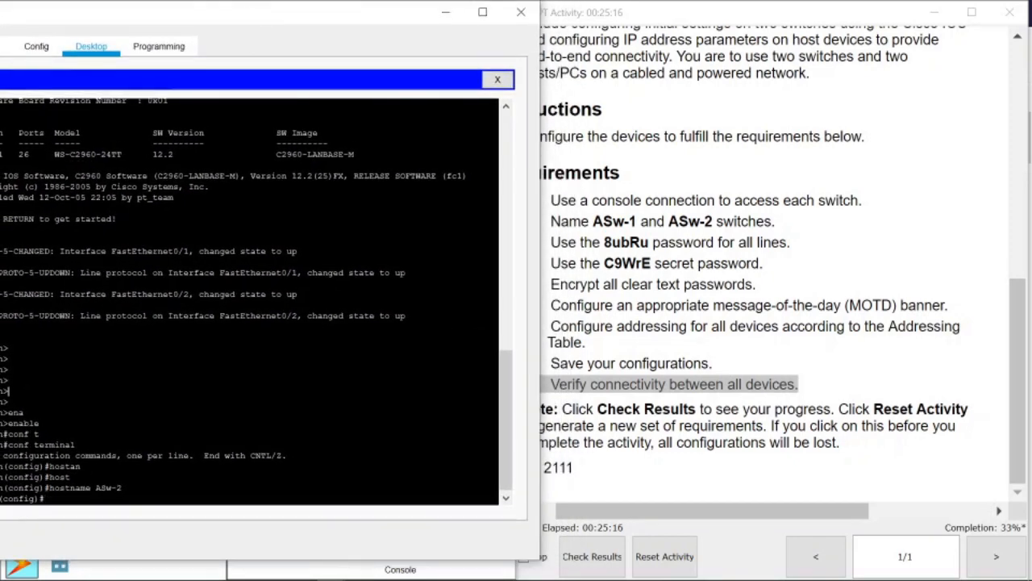
key(Return)
key(Return)
key(Return)
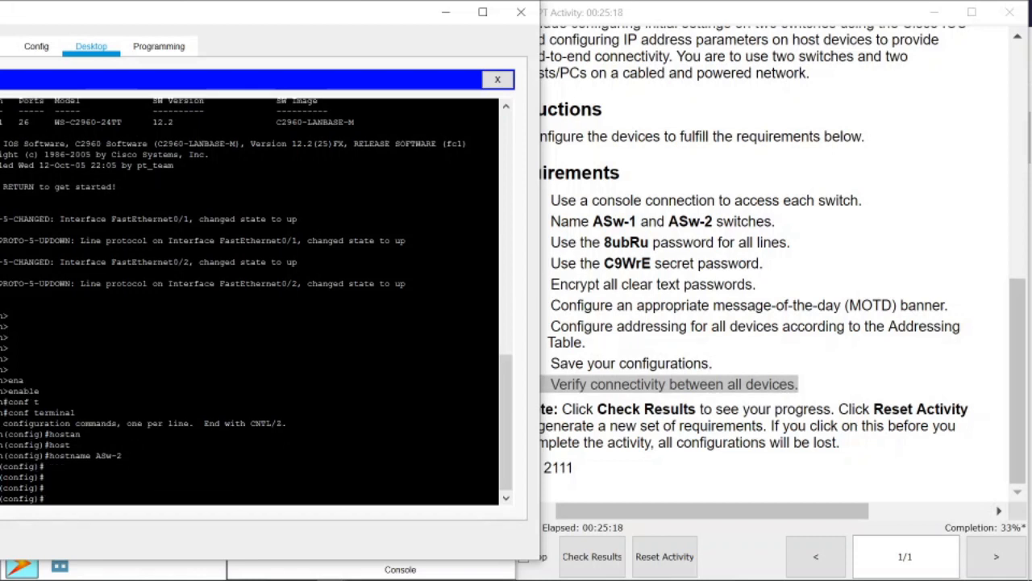
text(line con 0)
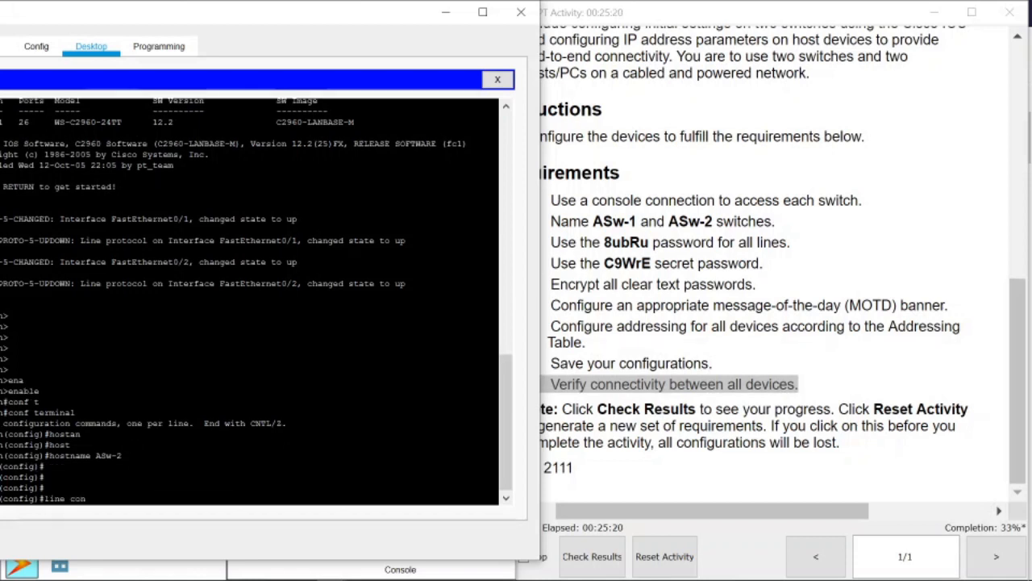
key(Return)
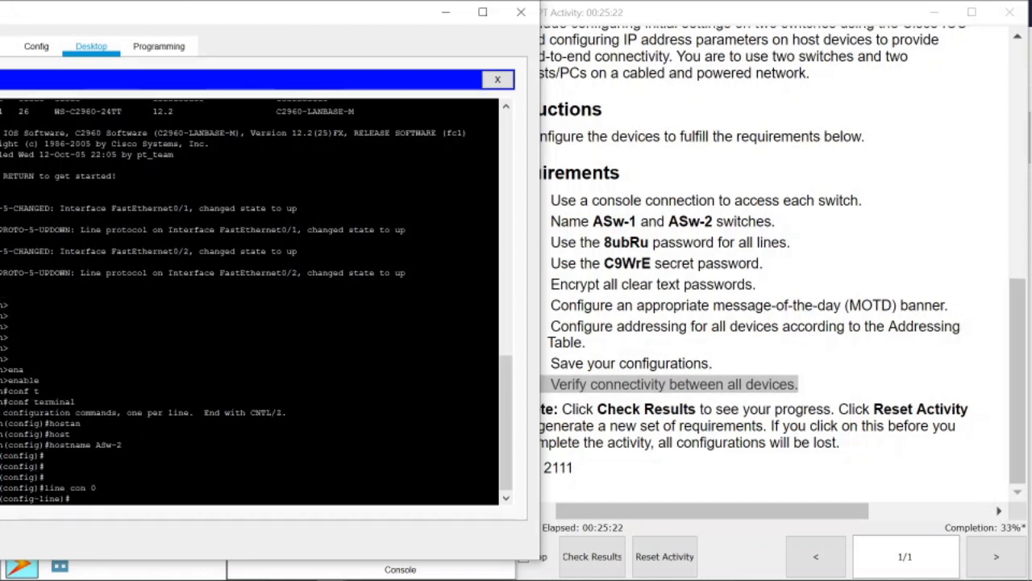
text(password 8ubRu)
key(Return)
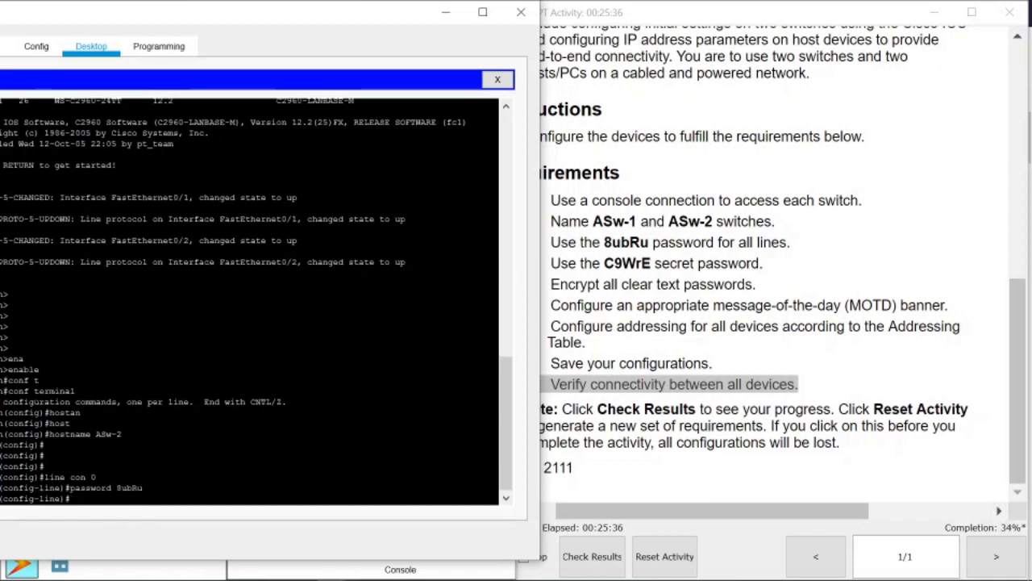
key(Return)
text(log)
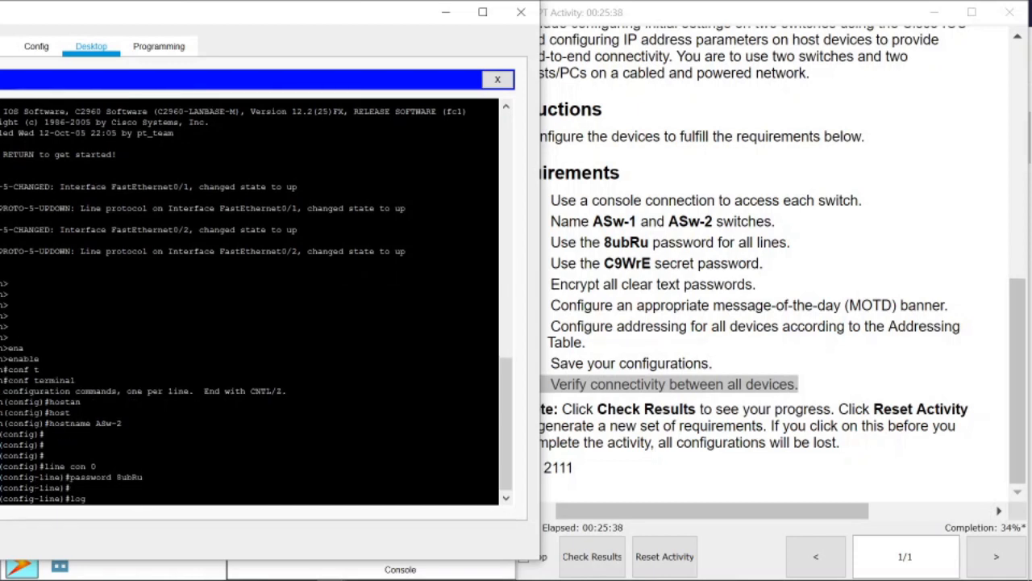
text(in)
key(Return)
key(Return)
key(Return)
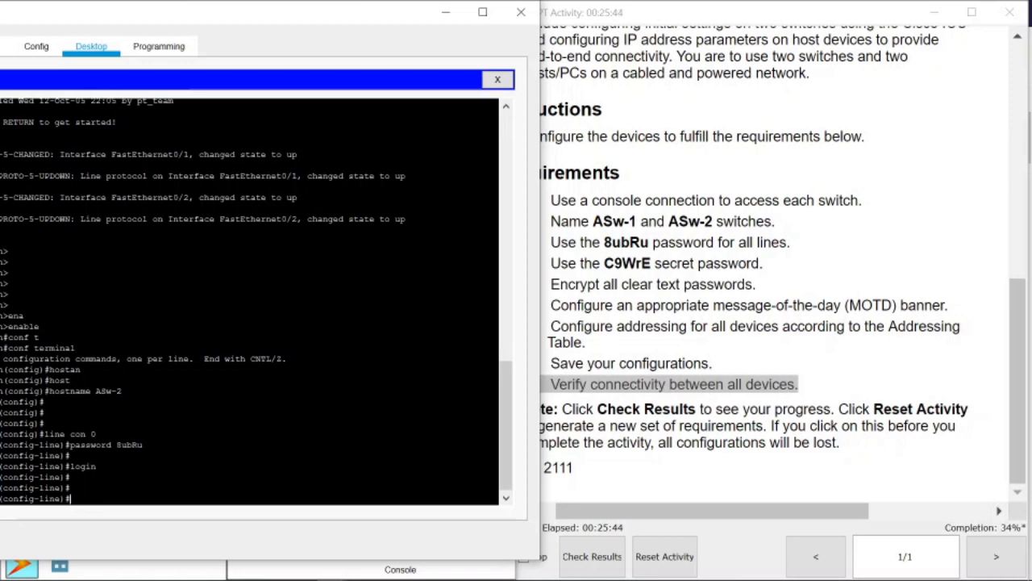
text(line vty 0 14)
key(Return)
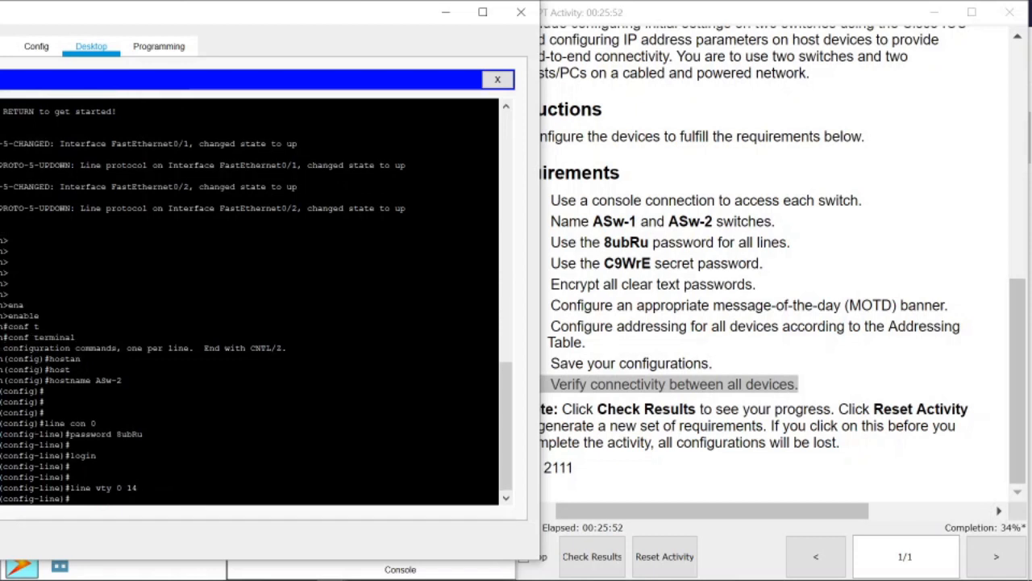
Set the line password with login on vty lines 0–14 and exit.
text(password )
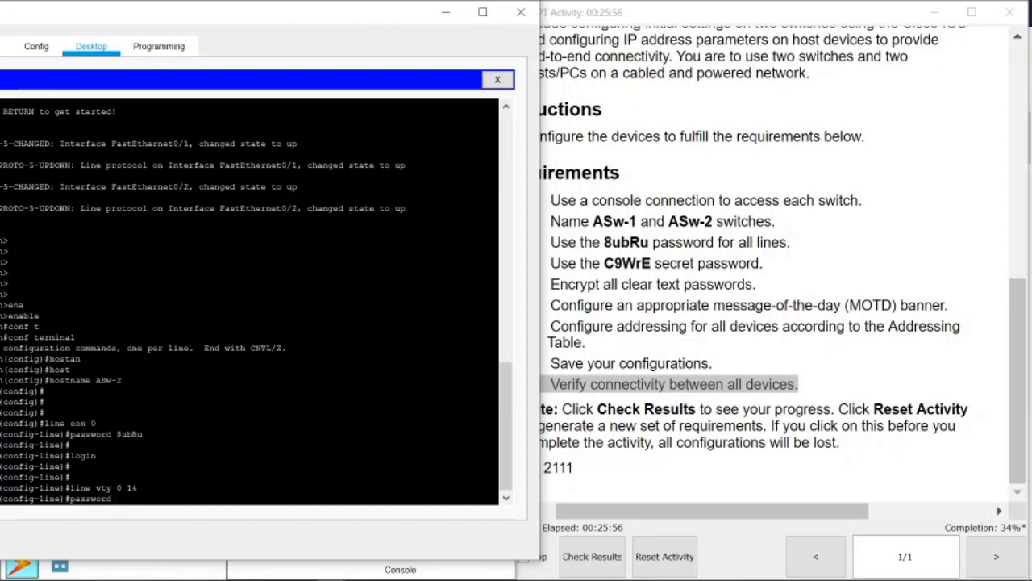
text(8ubRu)
key(Return)
key(Return)
key(Return)
key(Return)
key(Return)
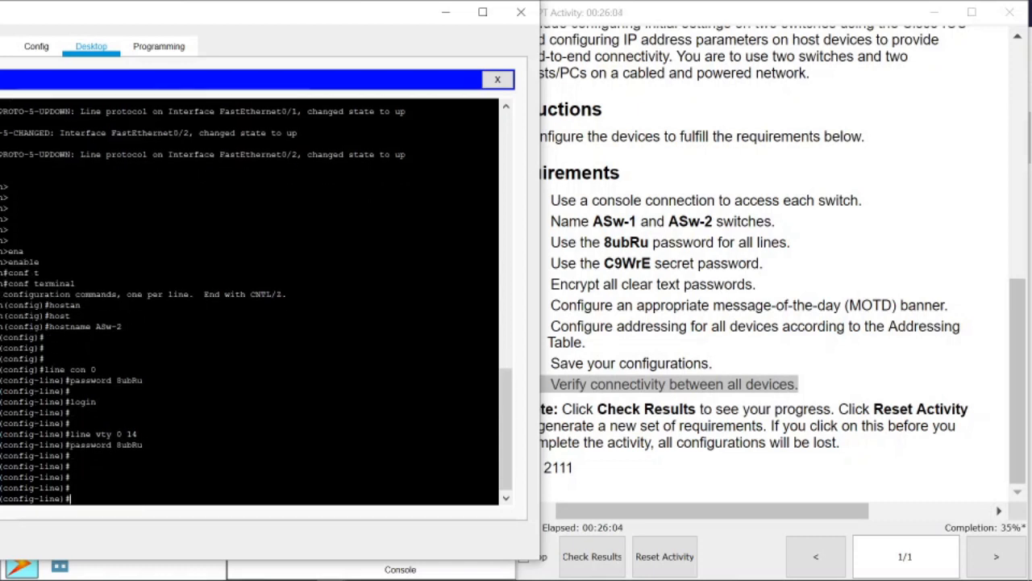
text(login)
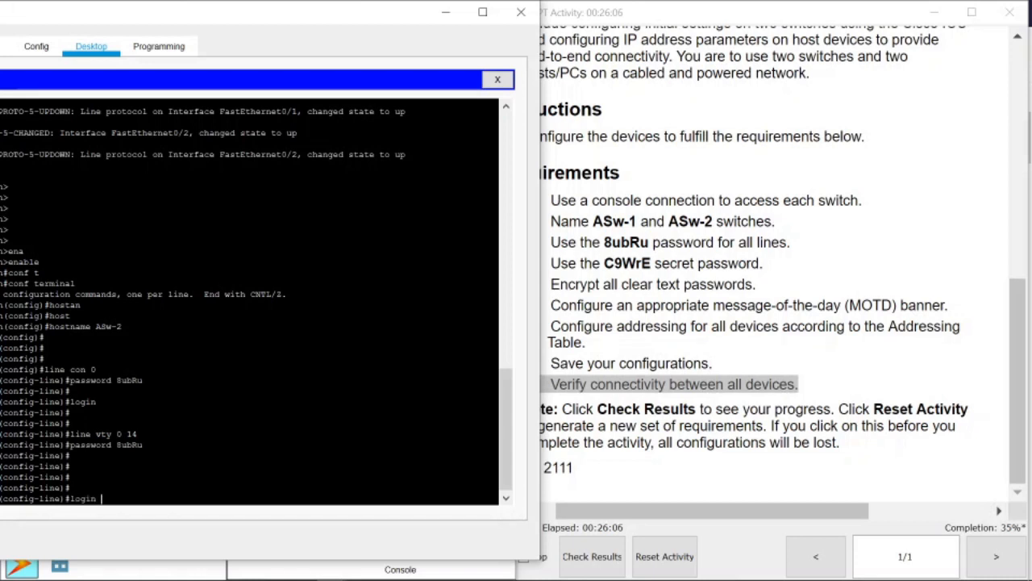
key(Return)
key(Return)
key(Return)
key(Return)
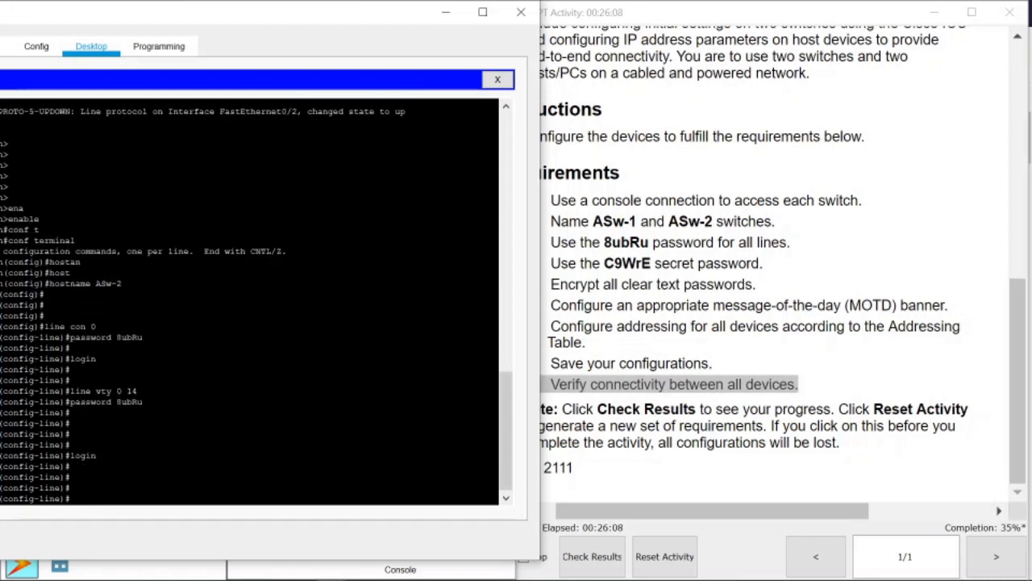
text(exit)
key(Return)
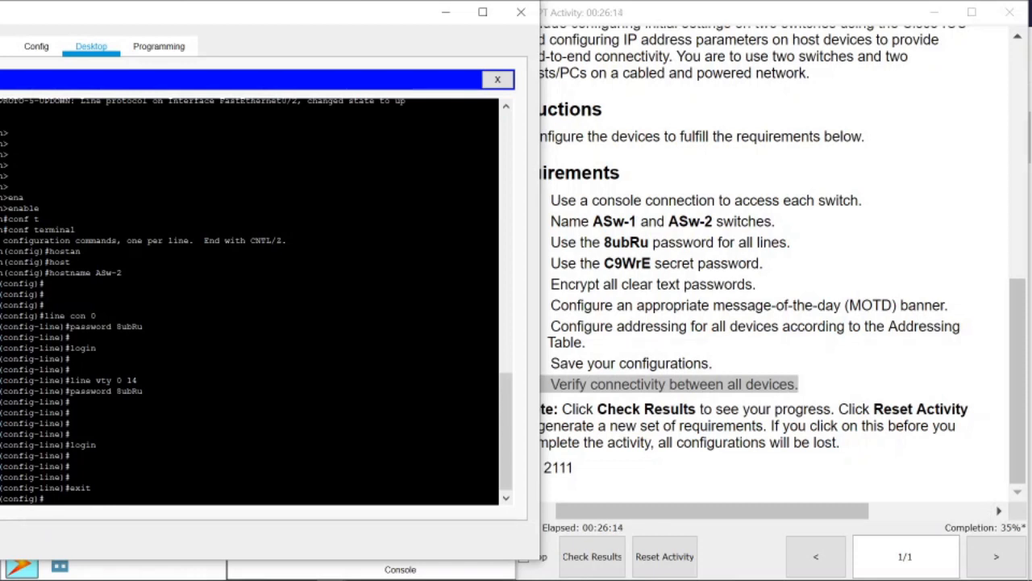
drag(32, 488, 81, 488)
click(34, 498)
click(71, 488)
Set ASw-2's enable secret to the required secret password.
text(enav)
key(Return)
text(ena)
key(Tab)
text(s)
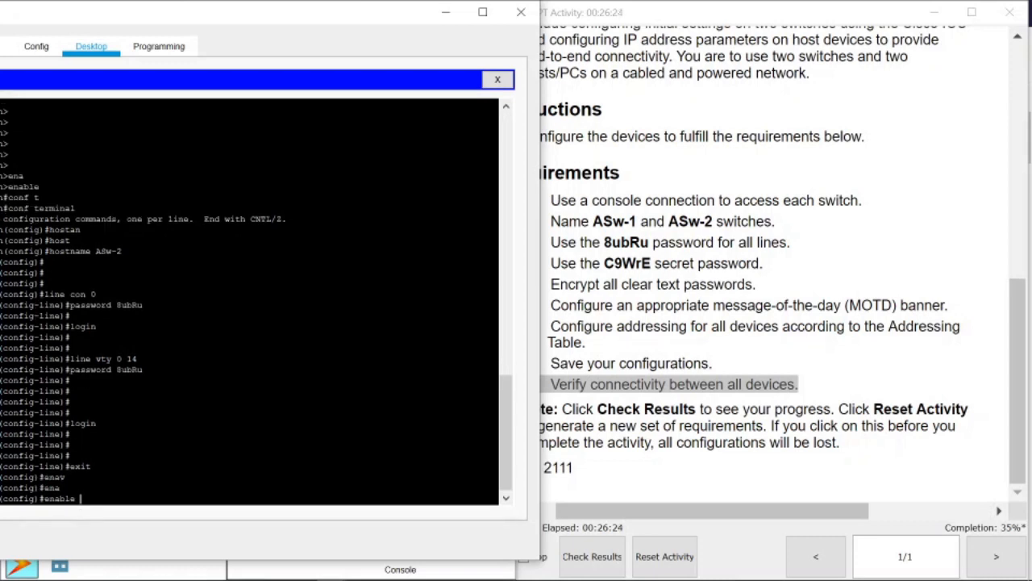
text(ec)
key(Tab)
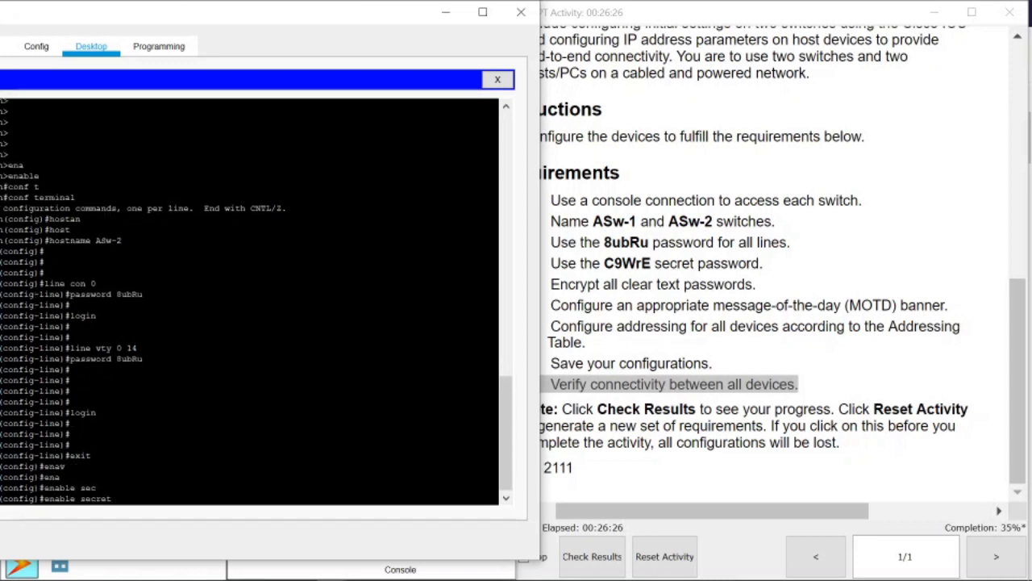
text(C9WrE)
key(Return)
key(Return)
key(Return)
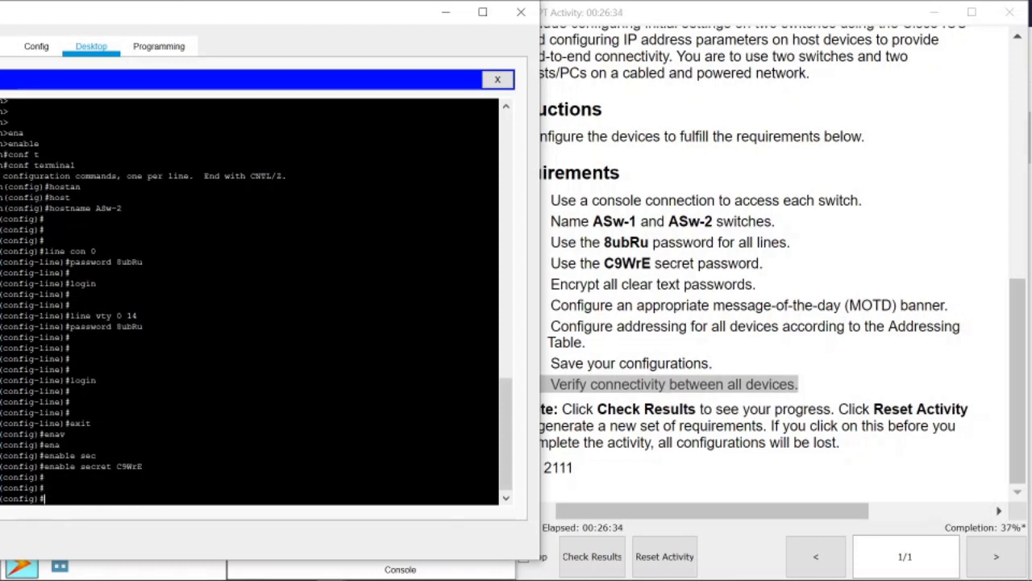
text(serv)
key(Tab)
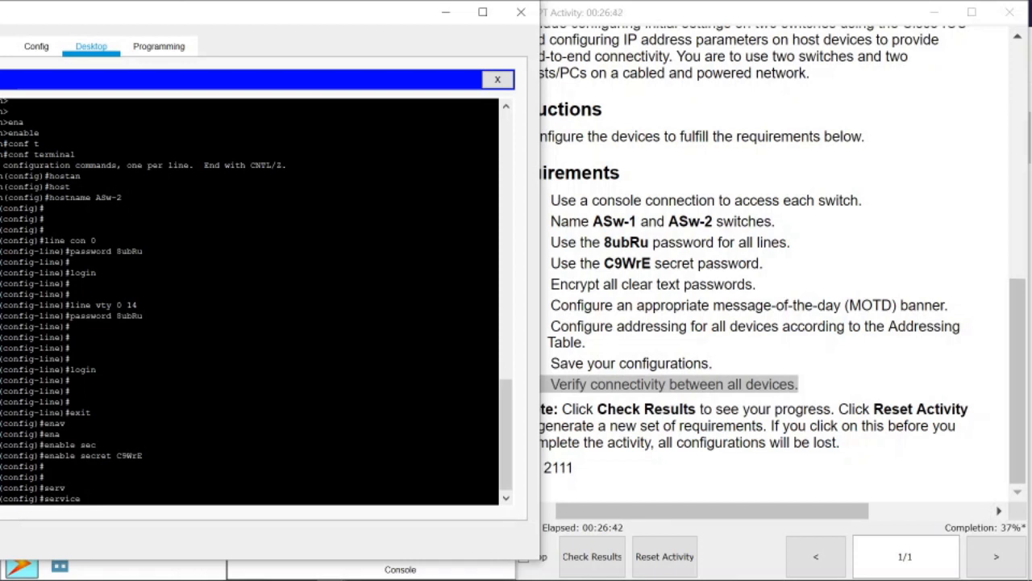
Turn on 'service password-encryption' on ASw-2 to encrypt the plain-text passwords.
text(pa)
key(Tab)
key(Return)
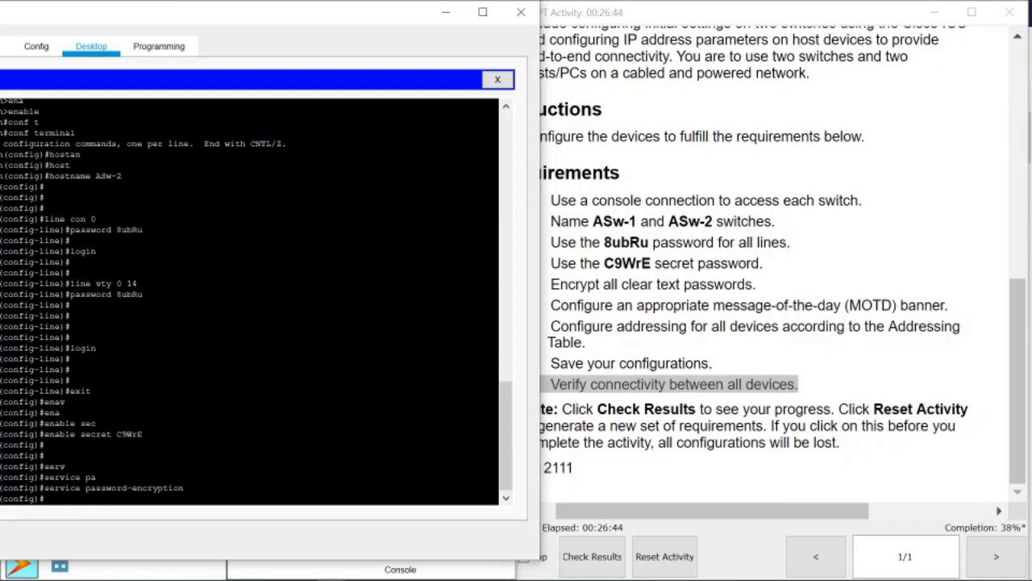
key(Return)
key(Return)
key(Return)
key(Return)
key(Return)
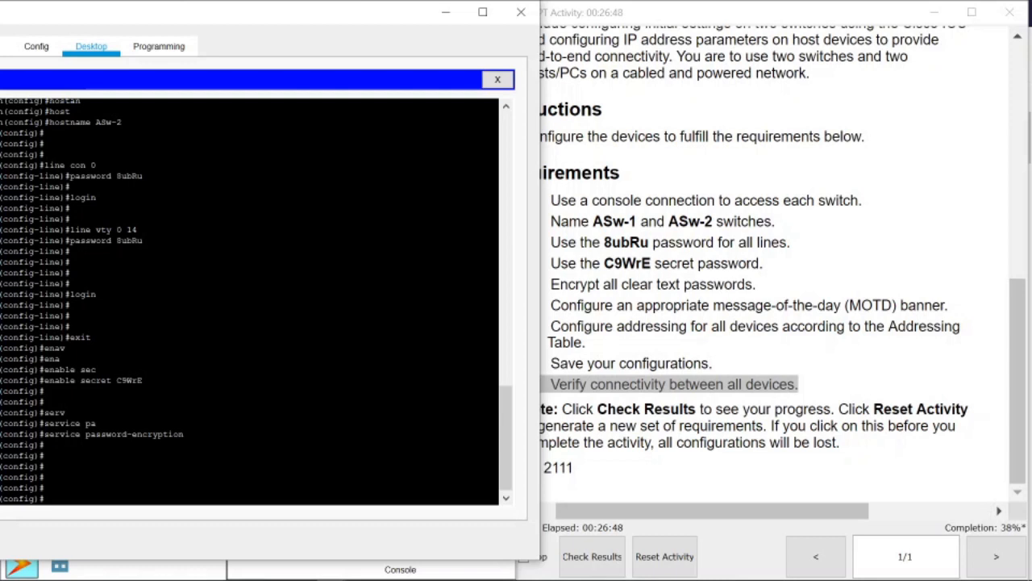
Set the message-of-the-day banner to "stop!" with 'banner motd'.
key(BackSpace)
key(BackSpace)
text(ban)
key(Tab)
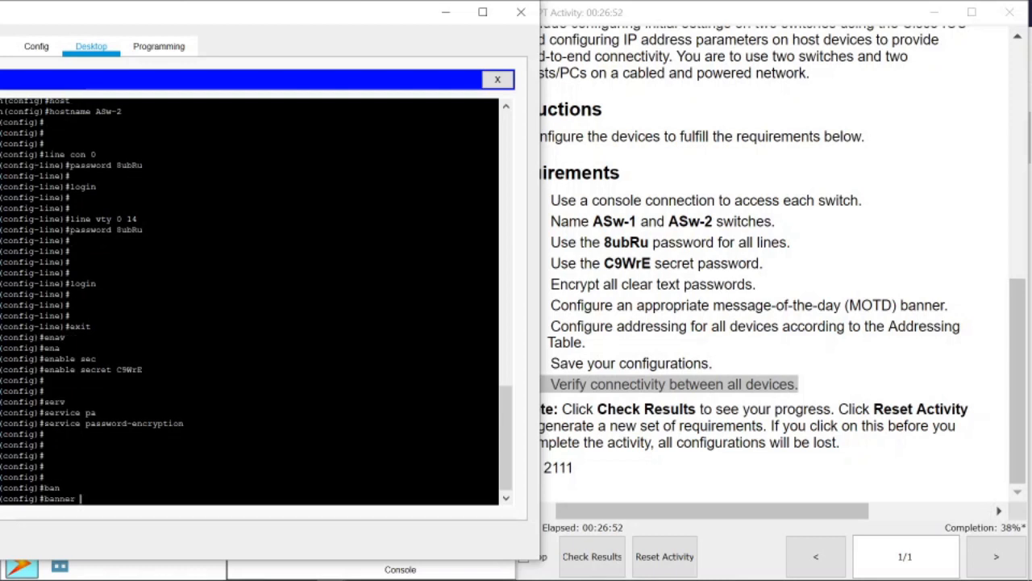
text(motd "stop!")
key(Return)
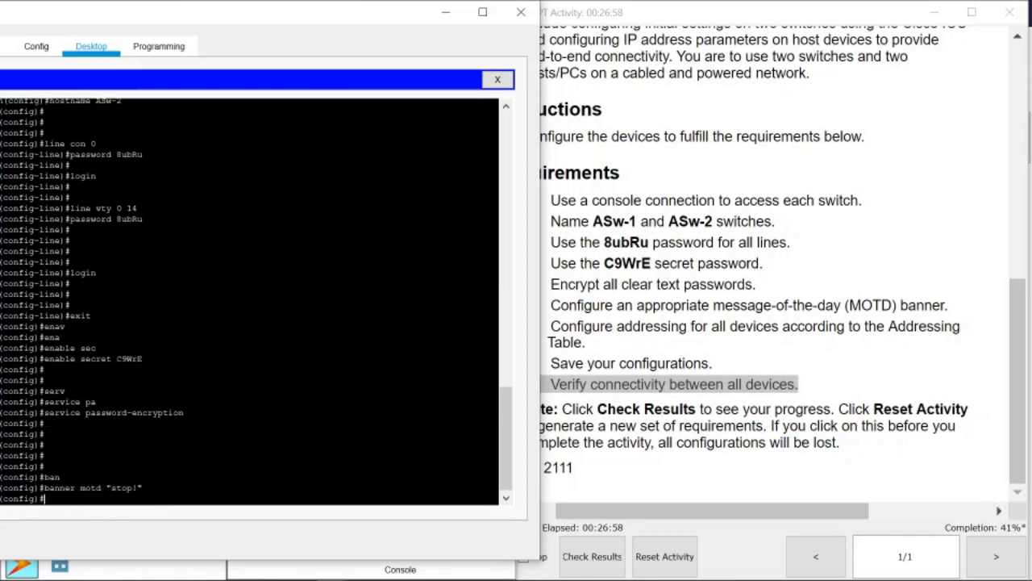
key(Return)
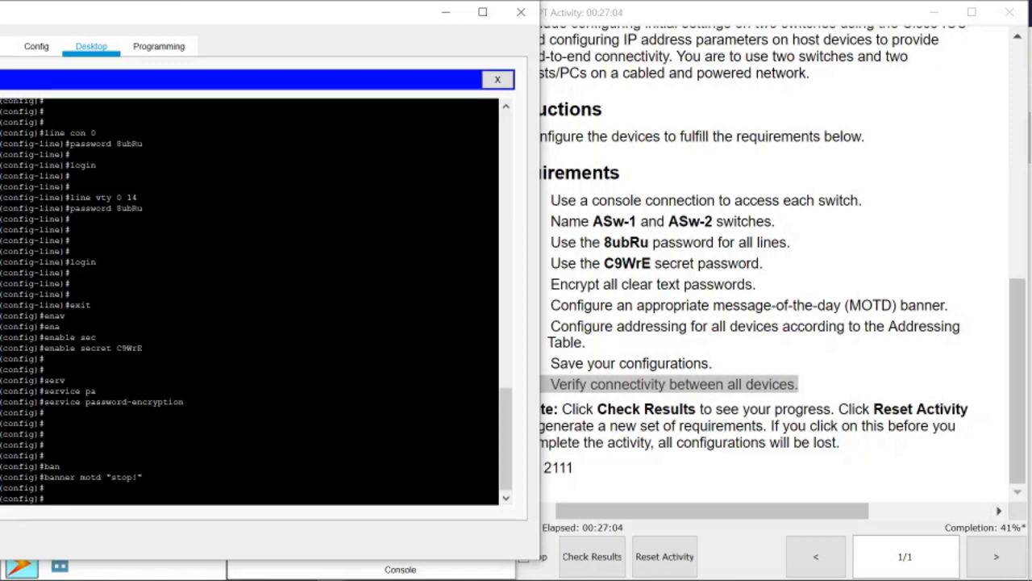
Enter the VLAN 1 interface and start its 'ip address' command, checking the addressing table.
text(int)
text( vln)
text( an )
text(1)
key(Return)
text(ip )
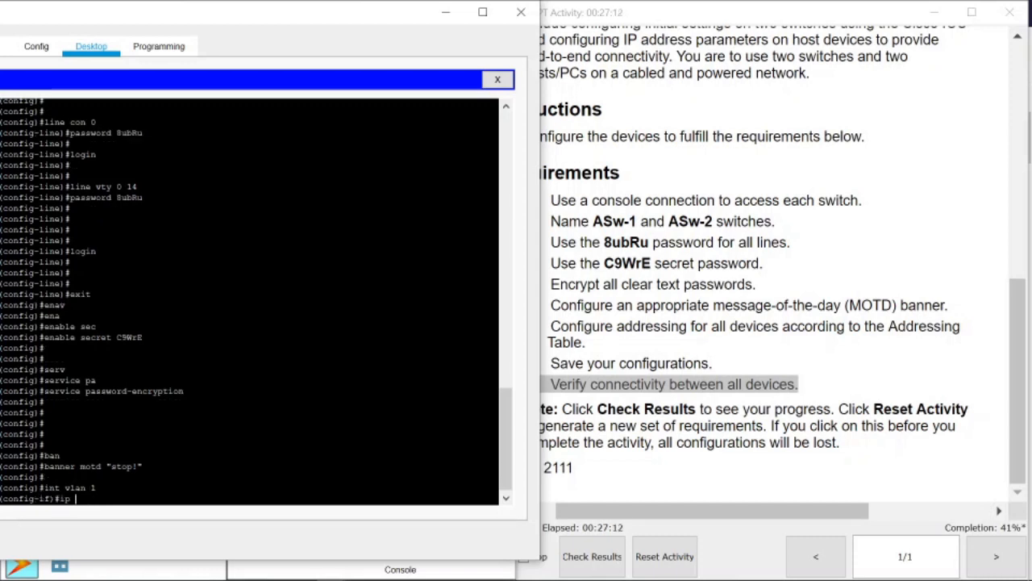
text(add)
key(Tab)
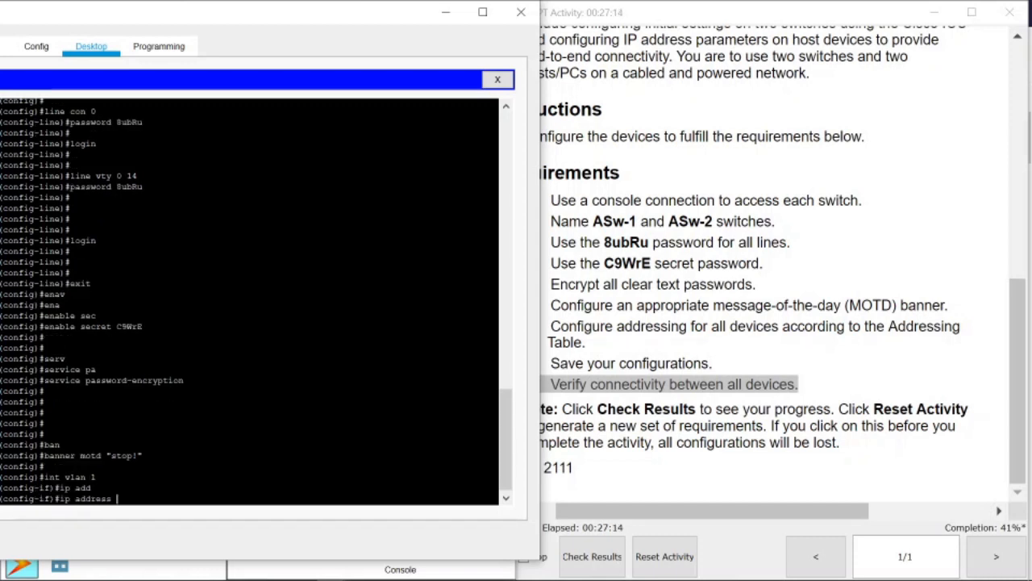
scroll(714, 277, up, 10)
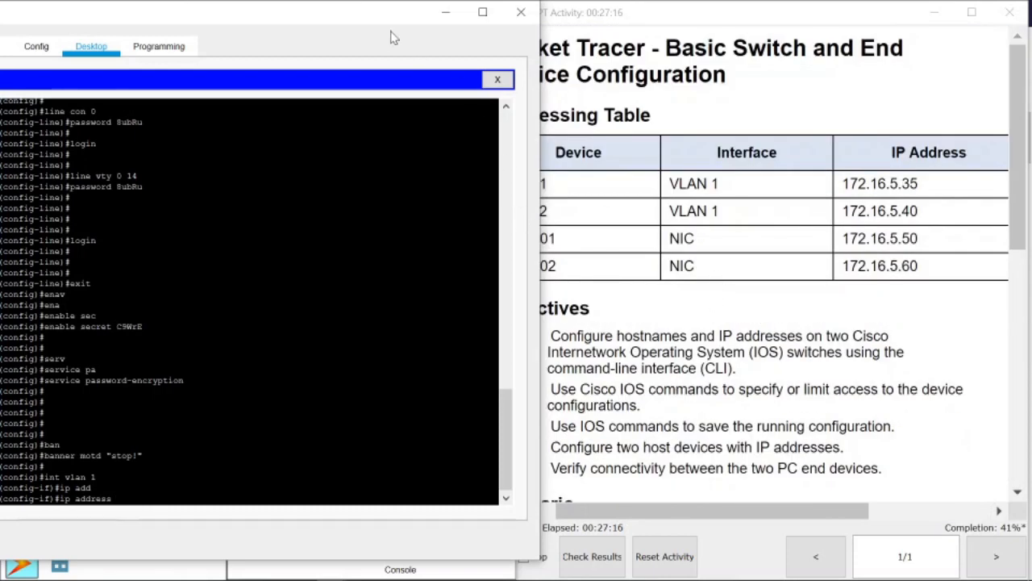
drag(346, 18, 265, 22)
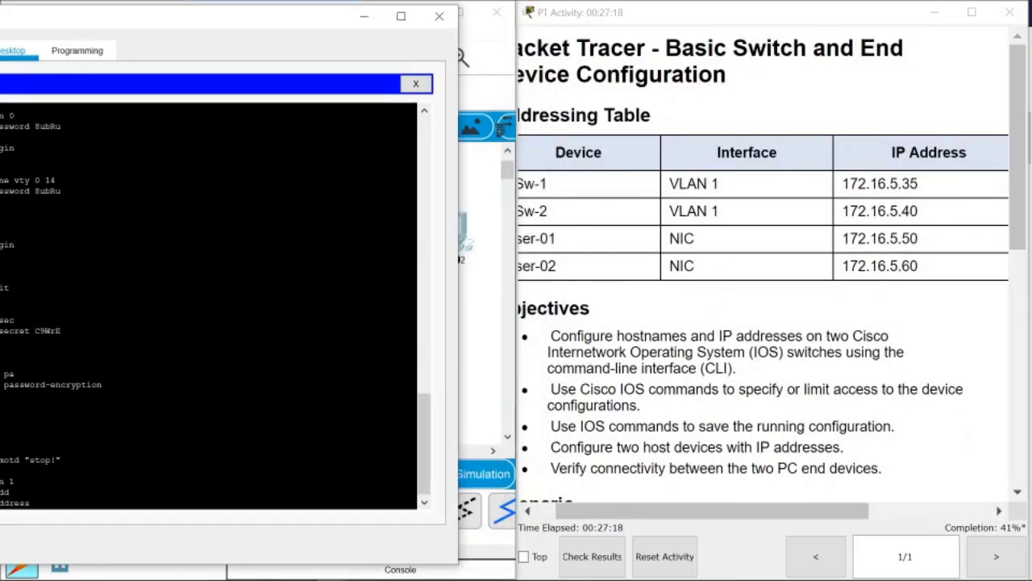
drag(256, 17, 362, 25)
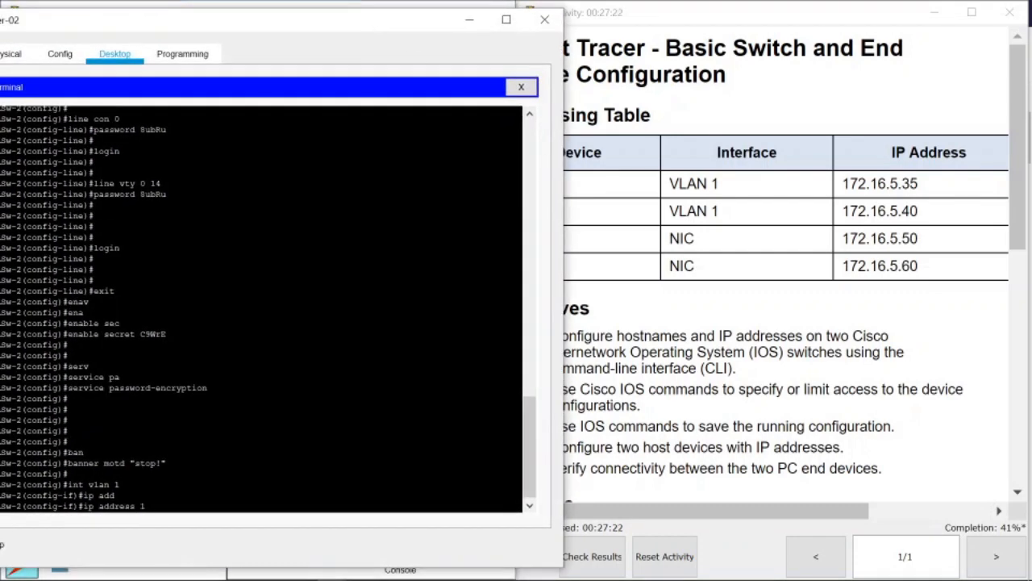
Assign VLAN 1 the address 172.16.5.50 with mask 255.255.255.0, verifying the mask in the table.
text(2)
text(.16.)
text(5.2)
key(BackSpace)
key(BackSpace)
text(50 255.255.255.0)
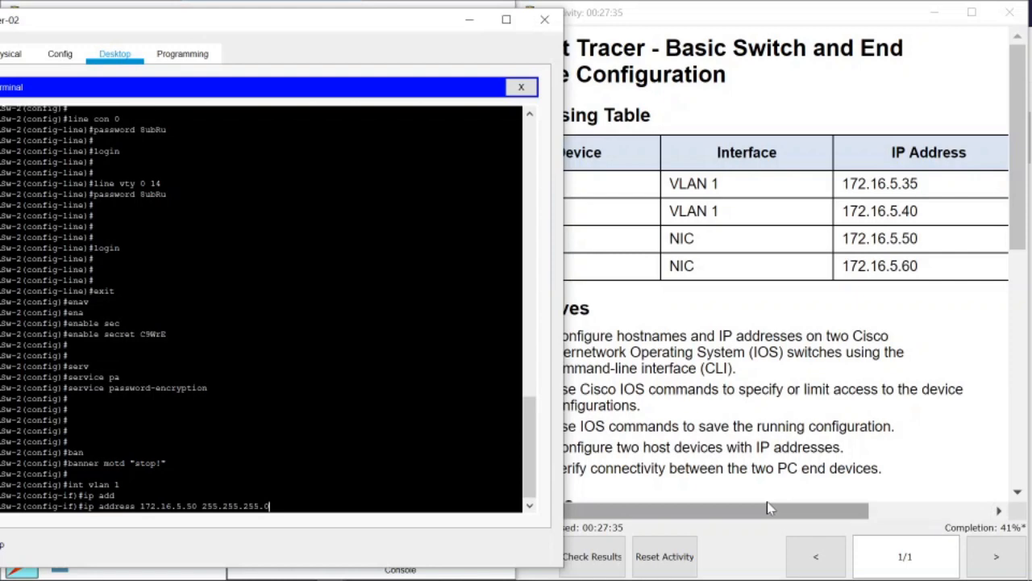
drag(767, 508, 875, 508)
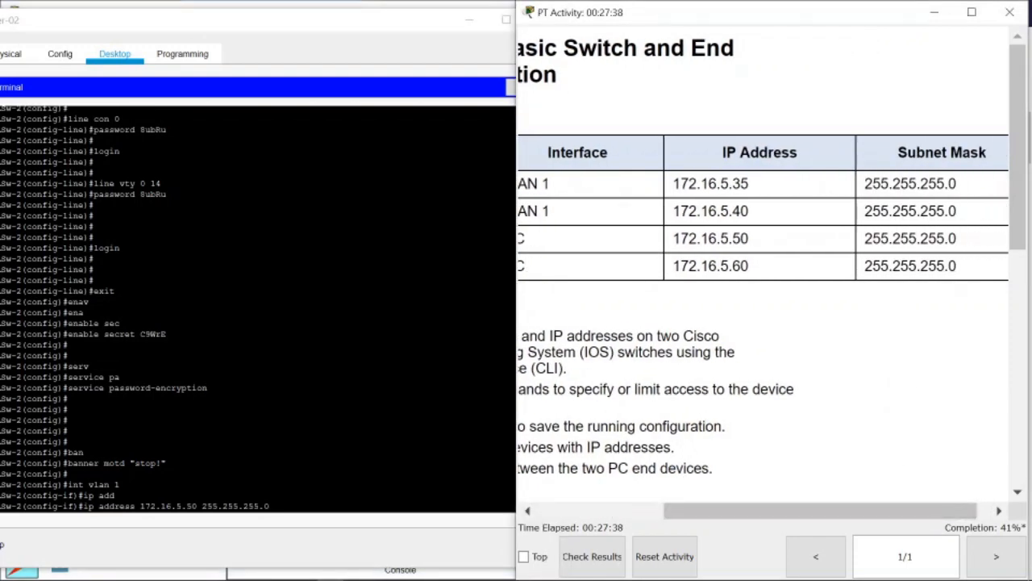
drag(872, 211, 966, 211)
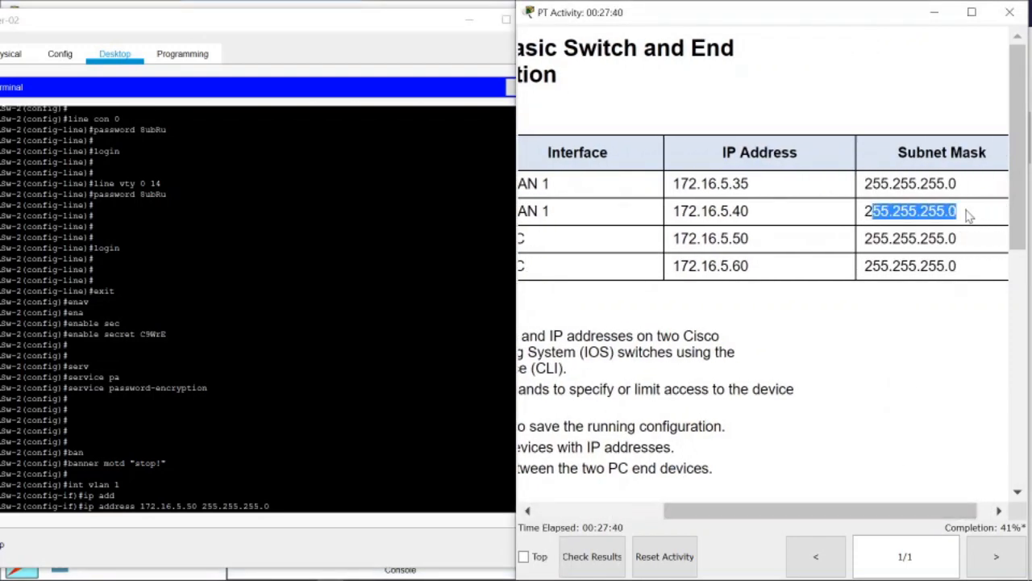
click(371, 366)
key(Return)
key(Return)
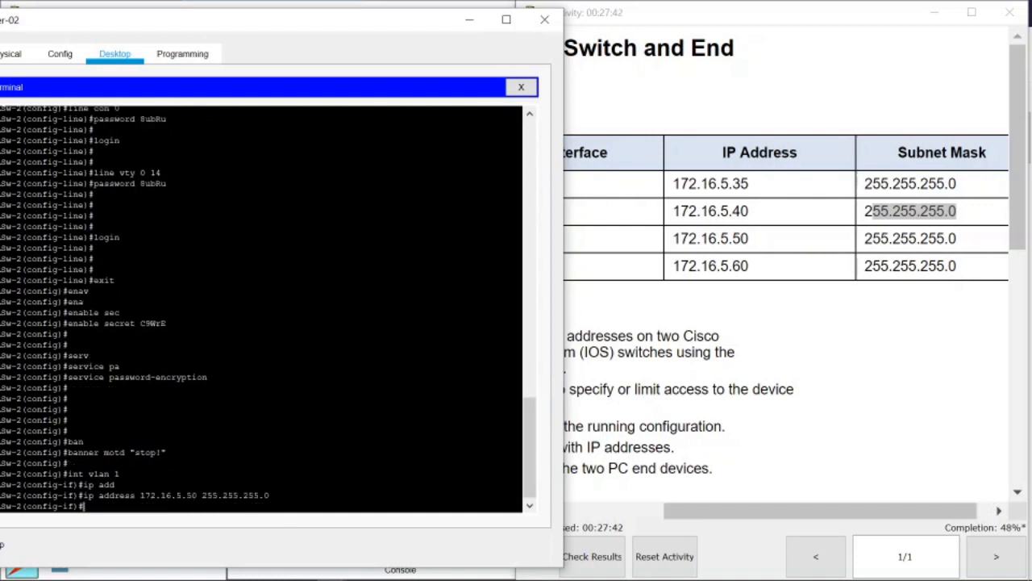
Enable the VLAN 1 interface with 'no shutdown' and confirm the line protocol comes up.
text(no sh)
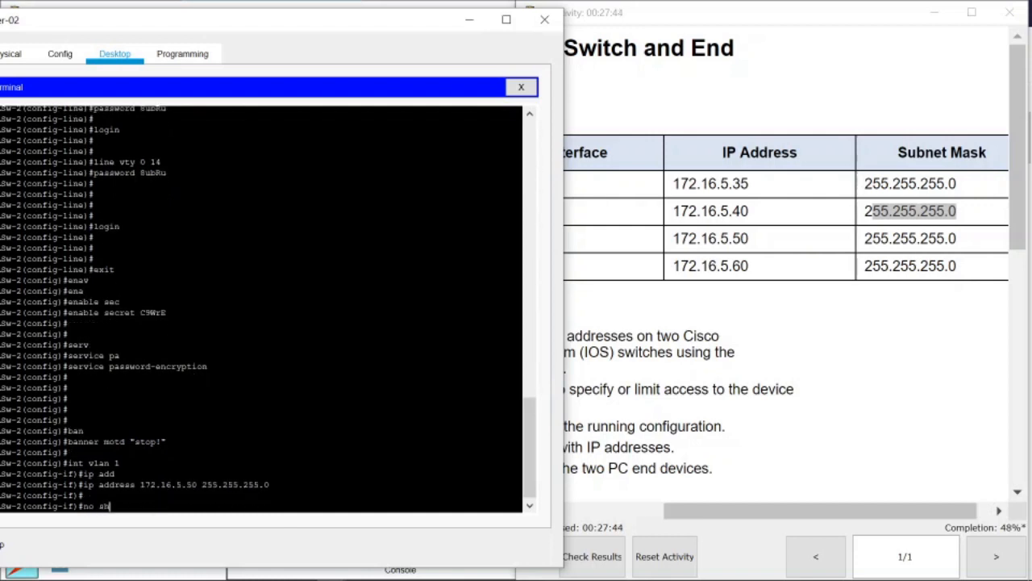
key(Tab)
key(Return)
key(Return)
key(Return)
key(Return)
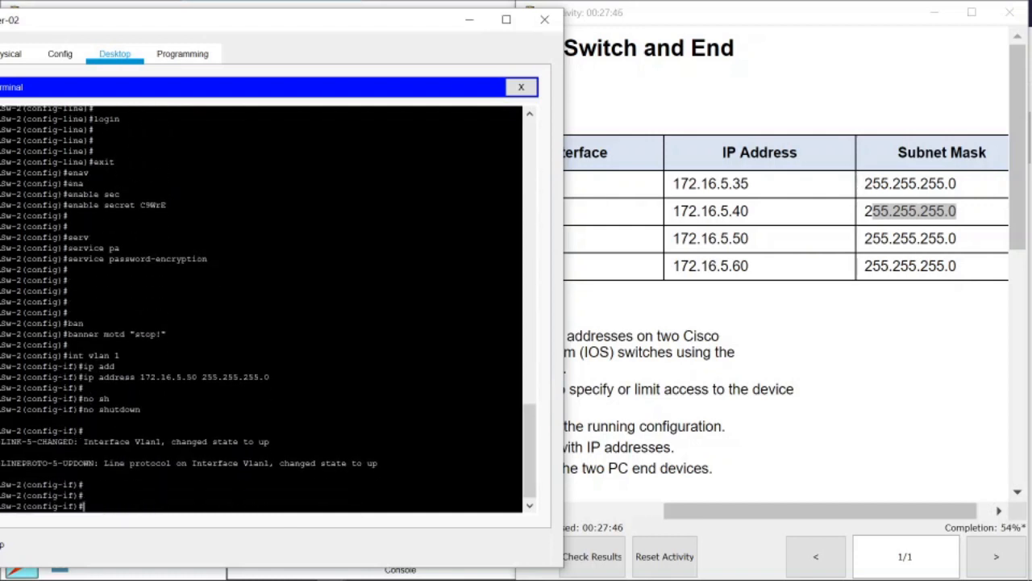
drag(279, 465, 379, 465)
drag(310, 465, 363, 465)
click(737, 299)
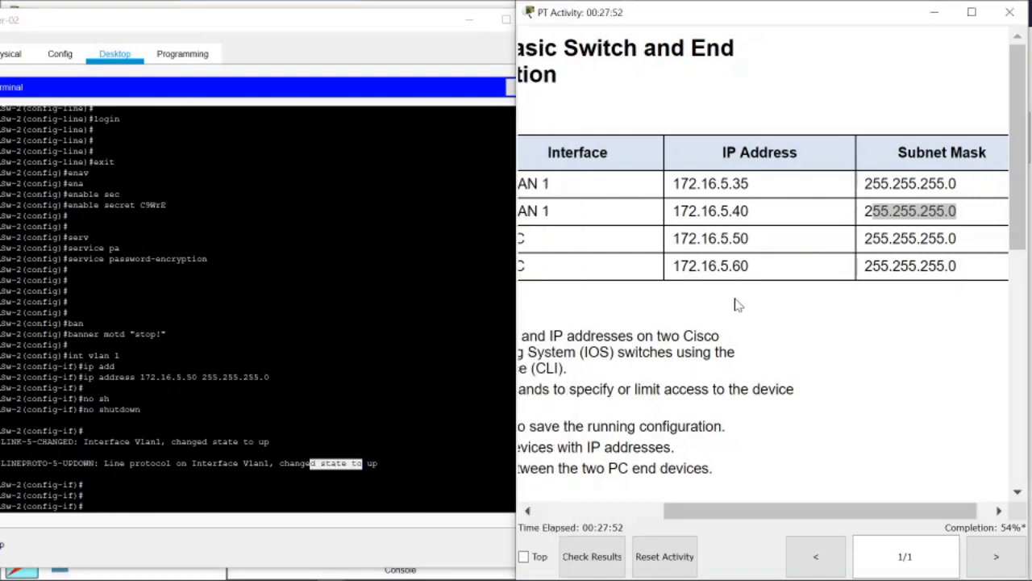
Return to ASw-2's console and exit interface configuration mode.
scroll(737, 299, down, 8)
drag(792, 509, 665, 510)
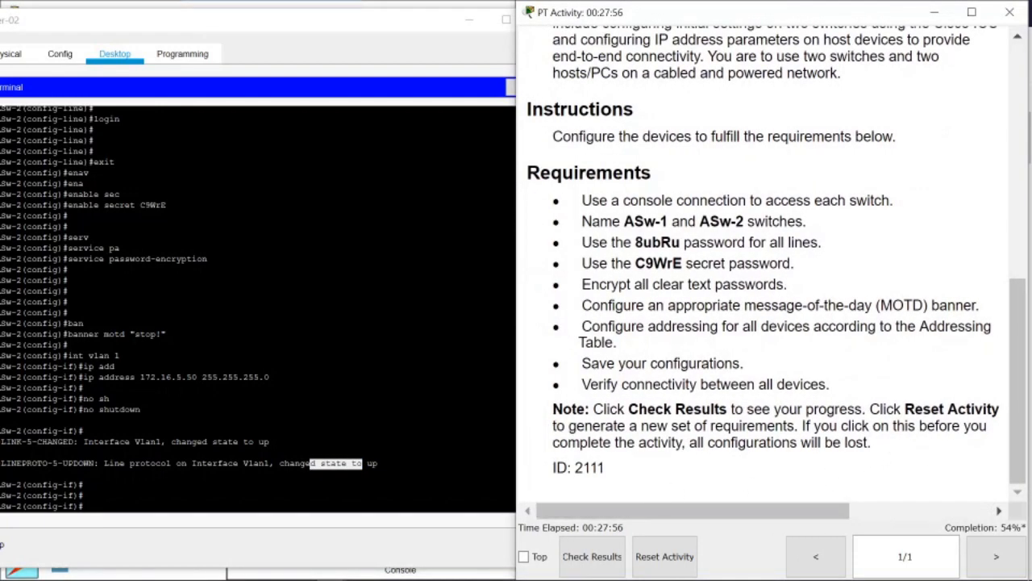
click(84, 388)
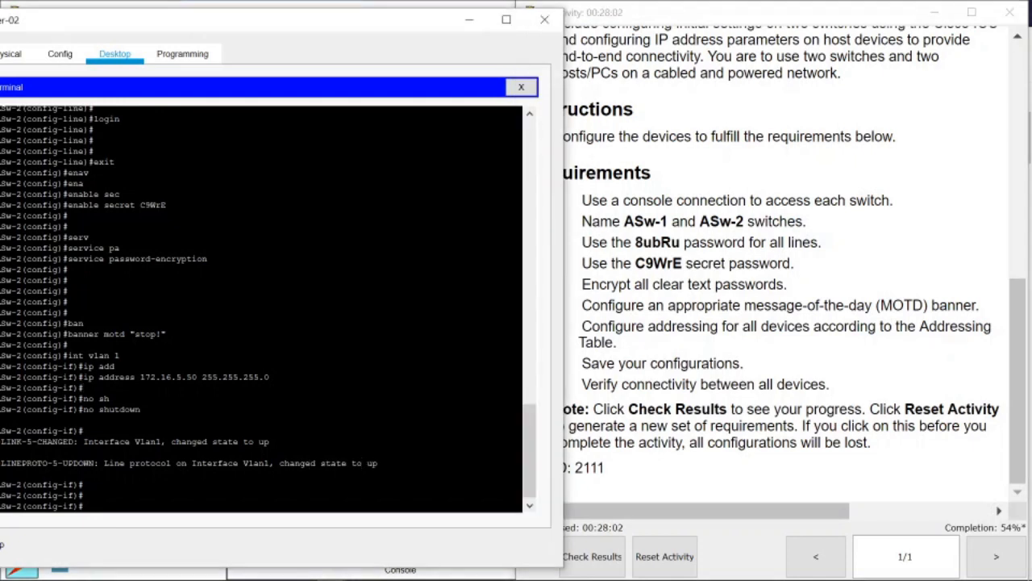
drag(73, 486, 38, 486)
click(38, 485)
text(exit)
key(Return)
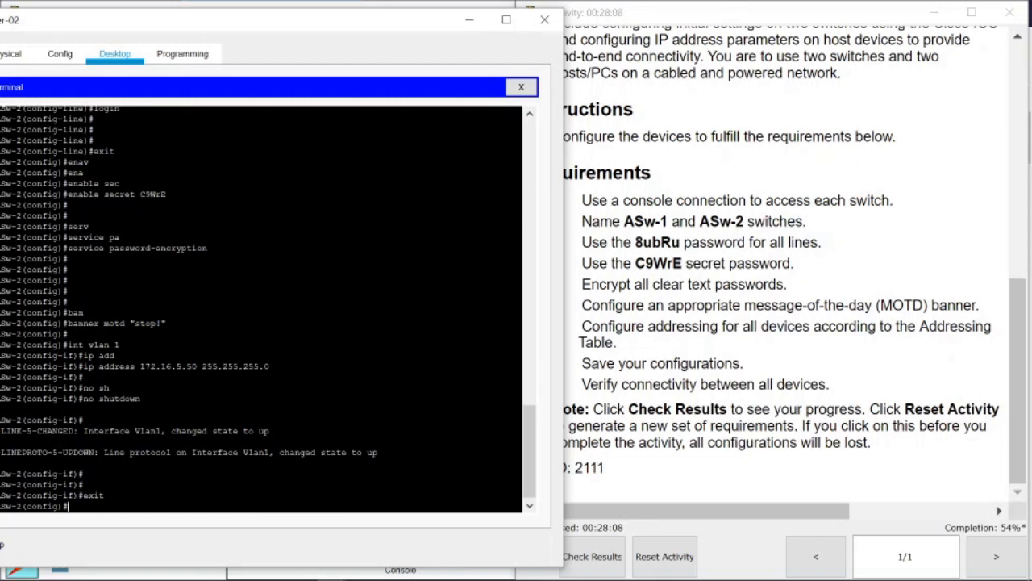
Exit global configuration mode to reach the ASw-2# privileged prompt.
mouse_move(89, 494)
mouse_down()
mouse_move(104, 495)
mouse_move(49, 507)
mouse_move(106, 496)
mouse_up()
click(69, 506)
text(exit)
key(Return)
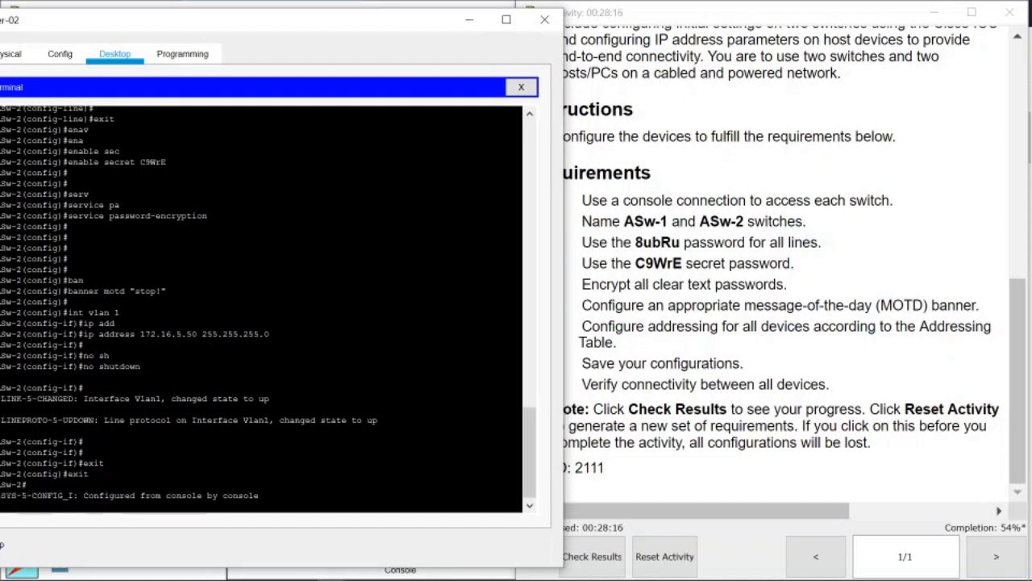
drag(256, 20, 318, 21)
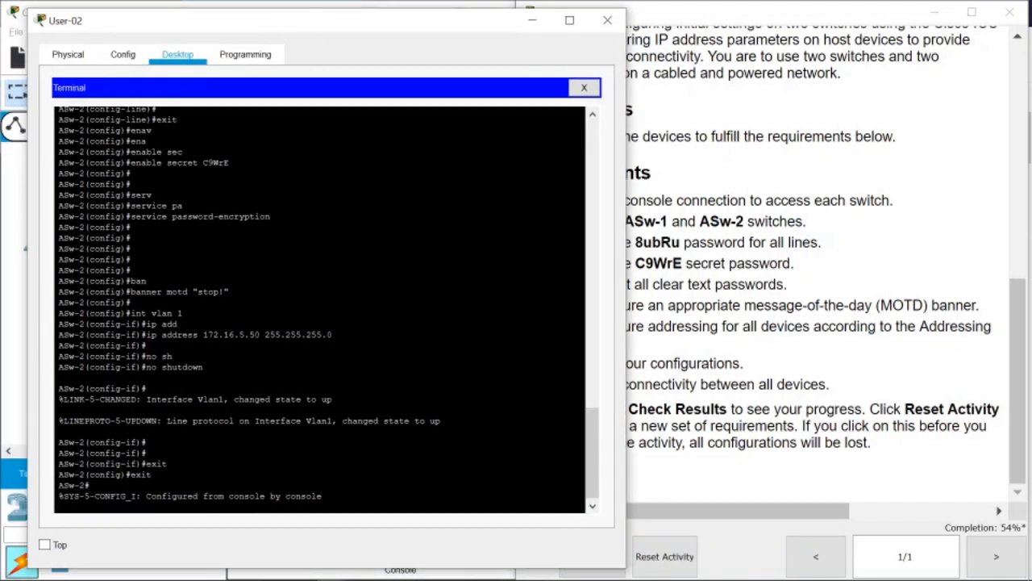
key(Return)
key(Return)
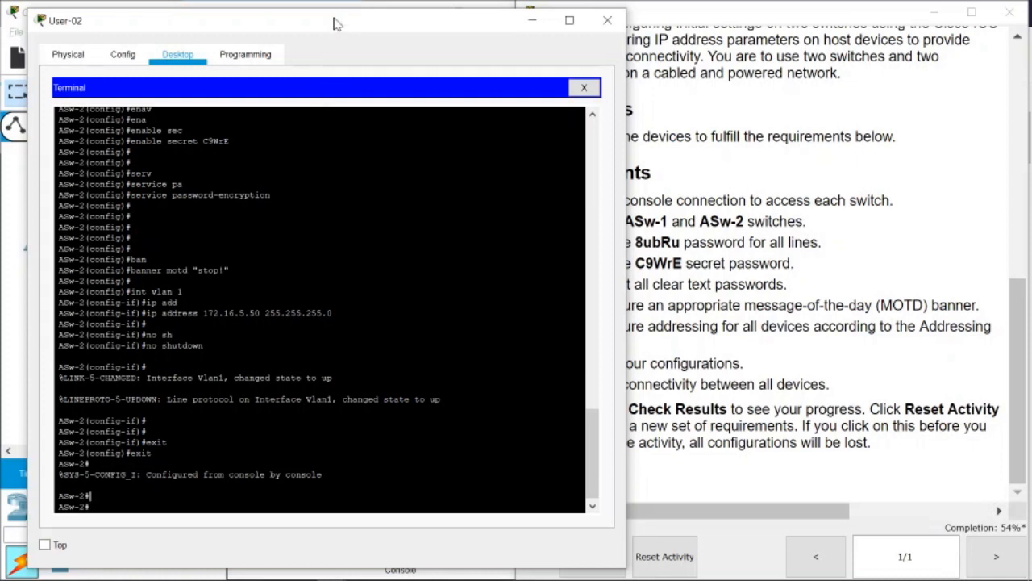
Save ASw-2's configuration with copy running-config startup-config, accepting the default filename.
drag(337, 23, 319, 24)
text(cop)
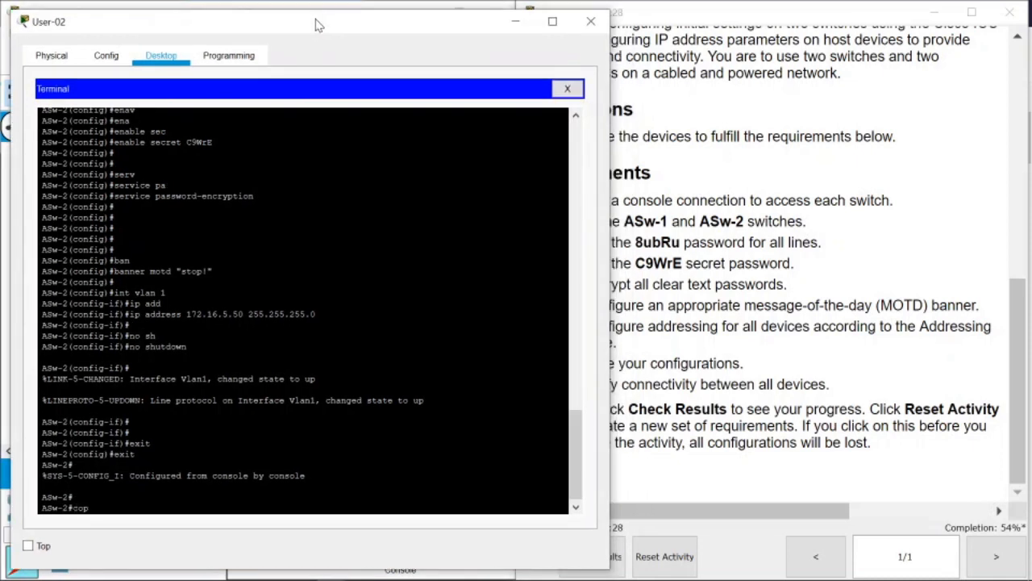
text(y ru)
key(Tab)
text(s)
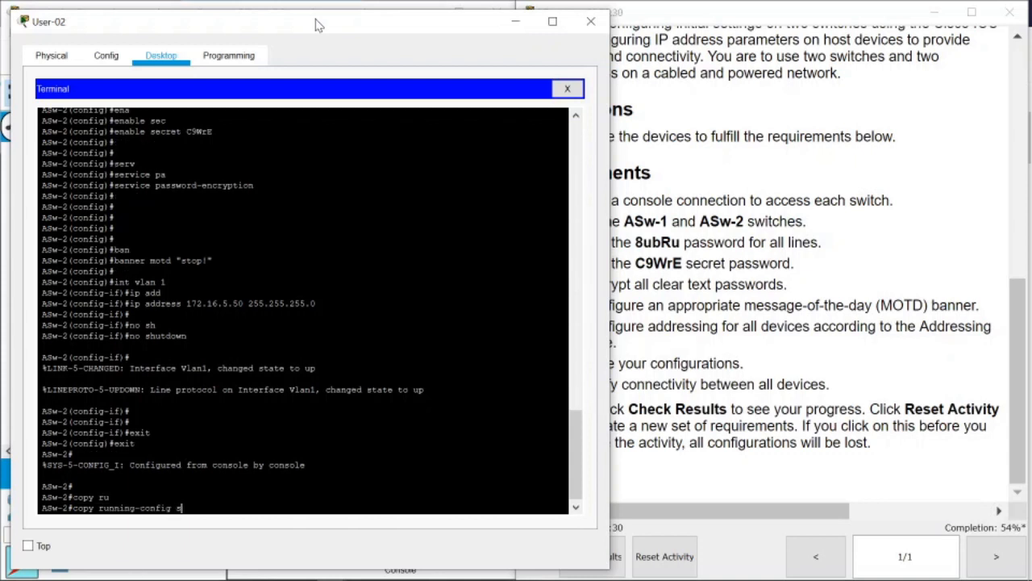
key(Tab)
text(t)
key(Tab)
key(Return)
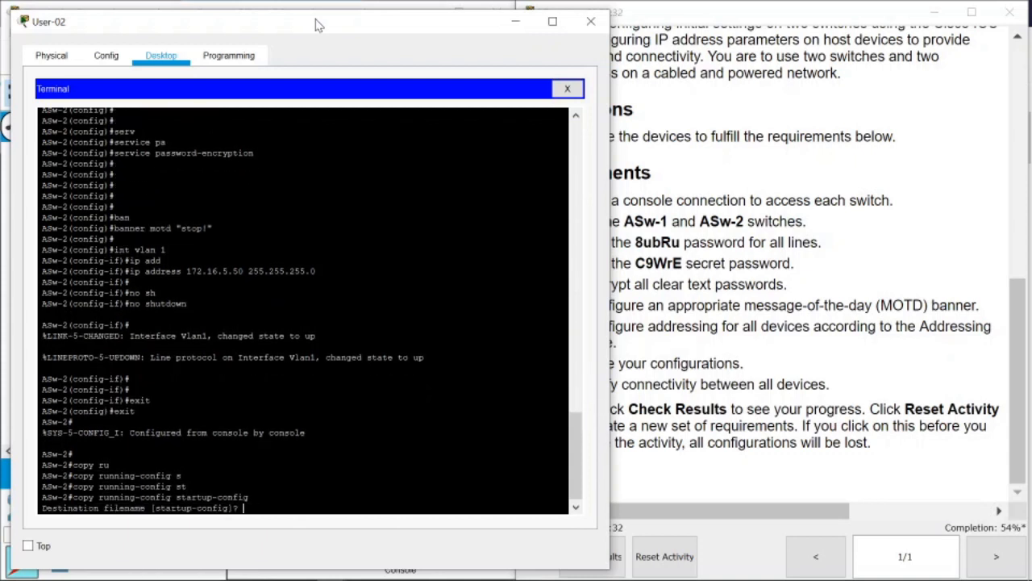
key(Return)
key(Return)
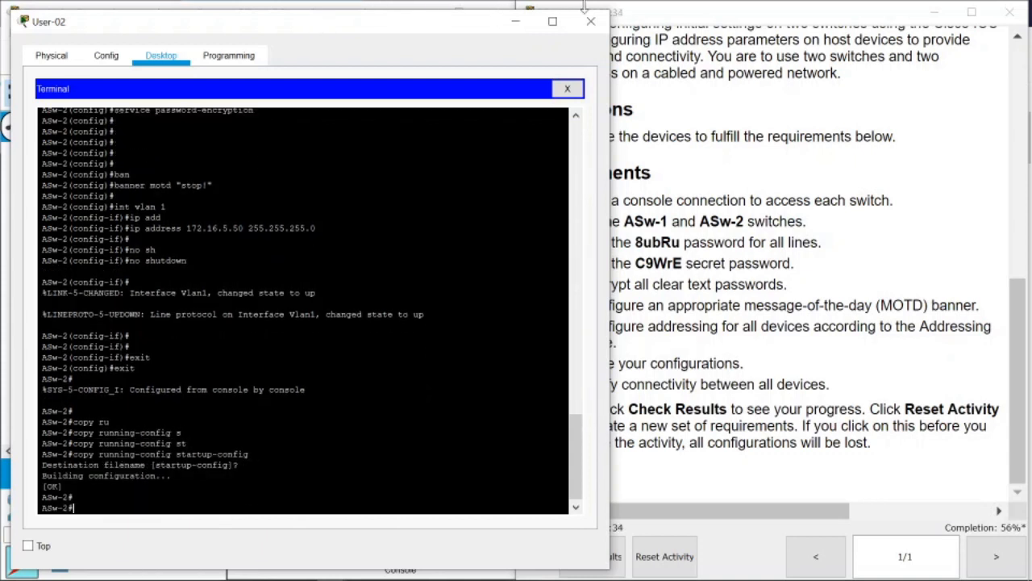
Review the verify-connectivity requirement in the activity instructions, then return to the switch console.
drag(360, 25, 326, 19)
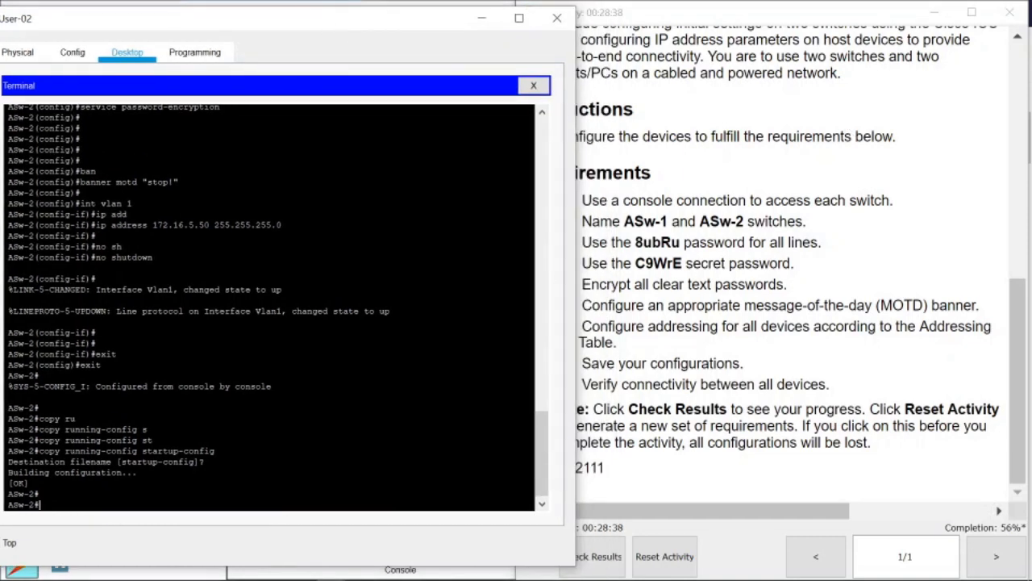
click(652, 406)
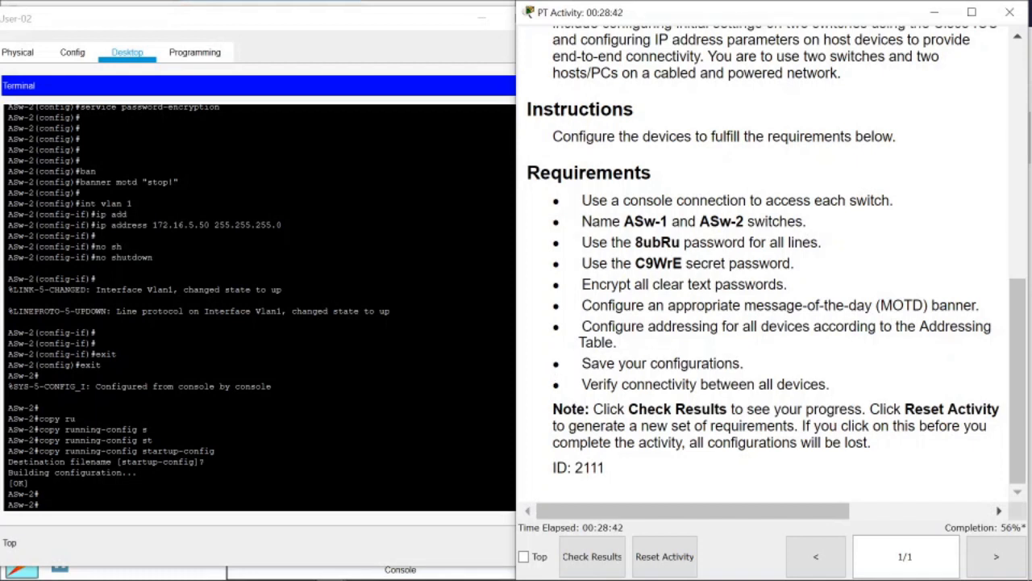
drag(591, 384, 701, 384)
click(8, 300)
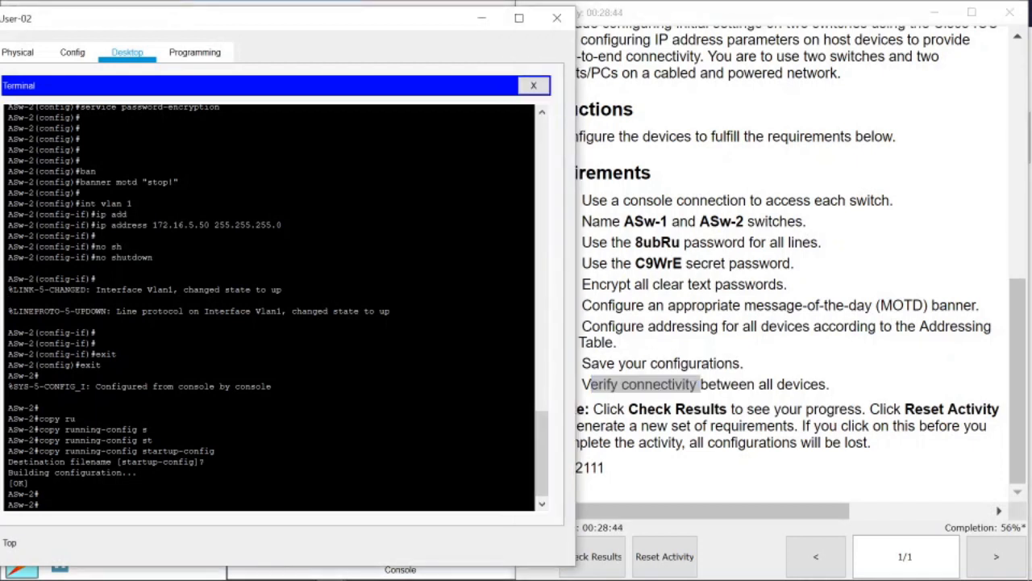
Close the switch console and open User-02's FastEthernet0 IP Configuration, past the Config-locked warning.
click(556, 18)
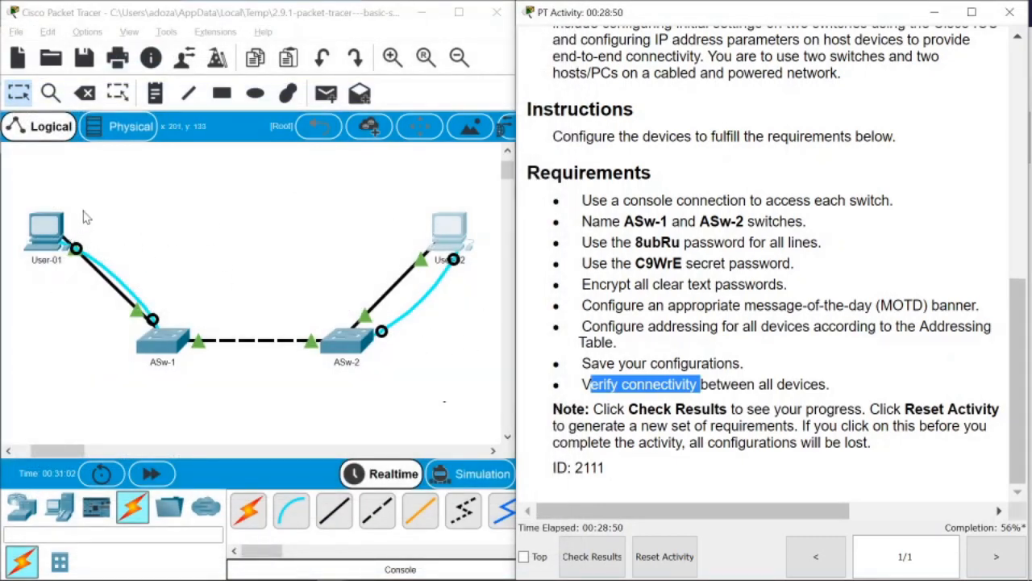
click(450, 228)
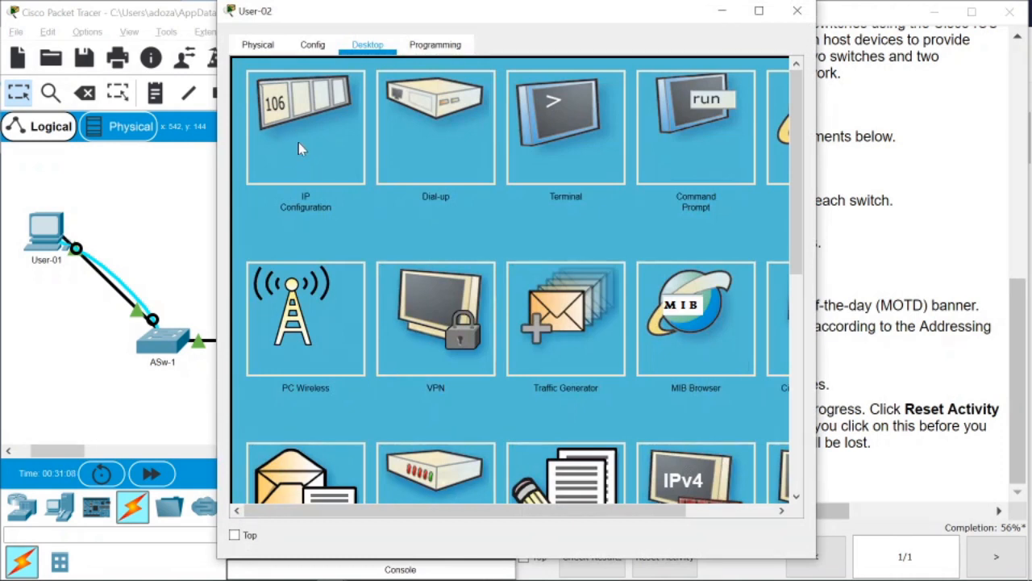
click(313, 46)
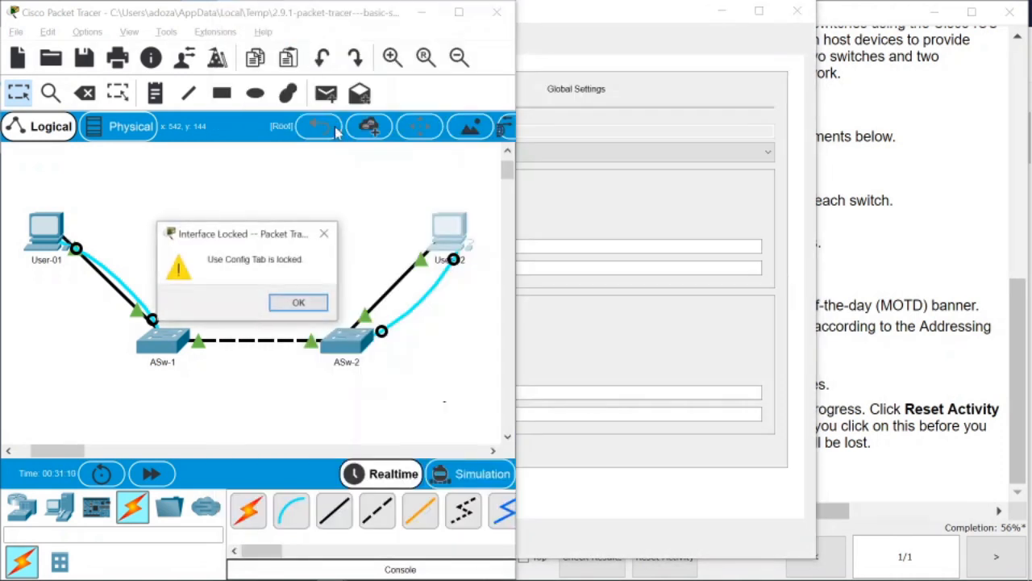
click(317, 304)
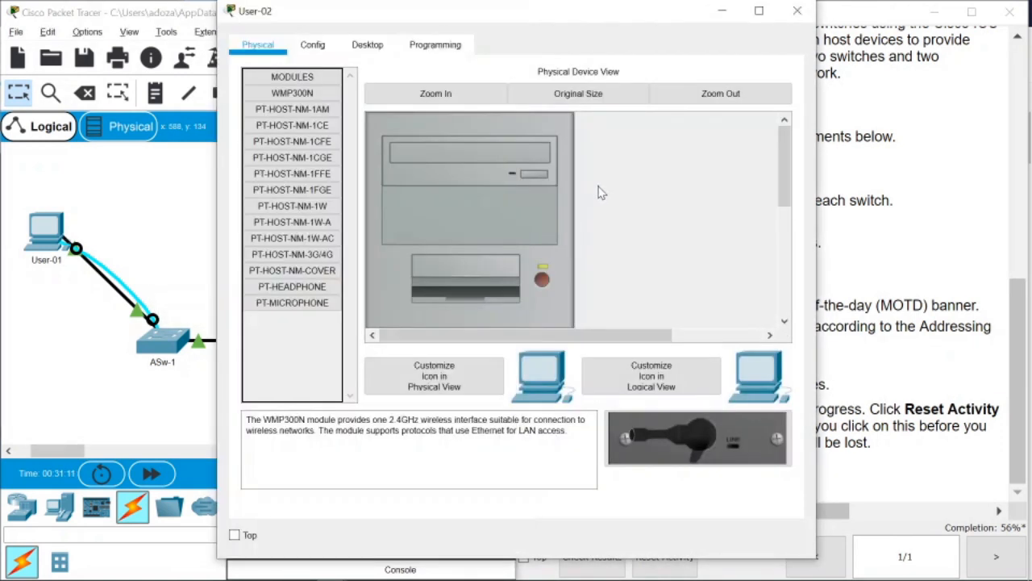
click(367, 45)
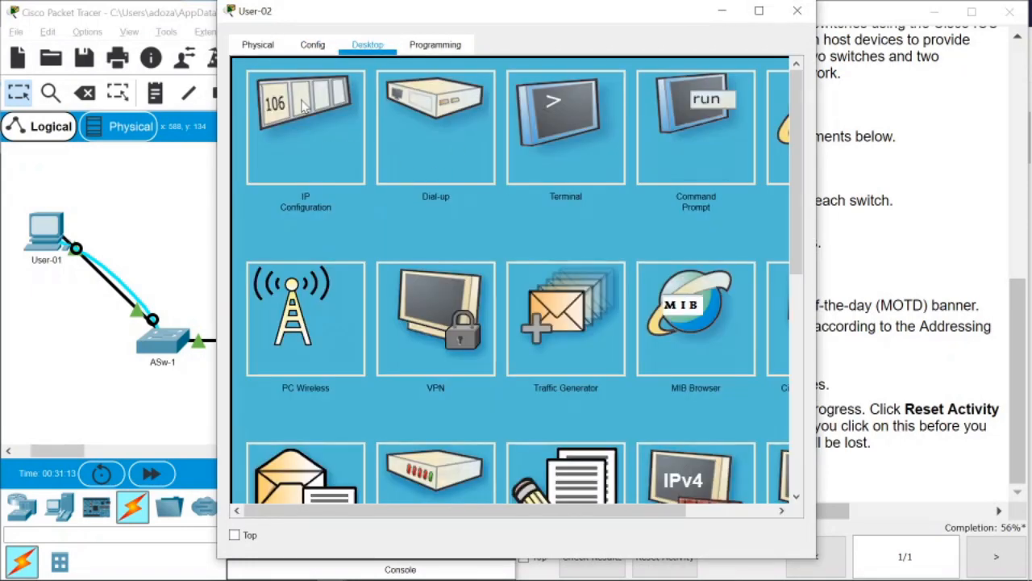
click(295, 148)
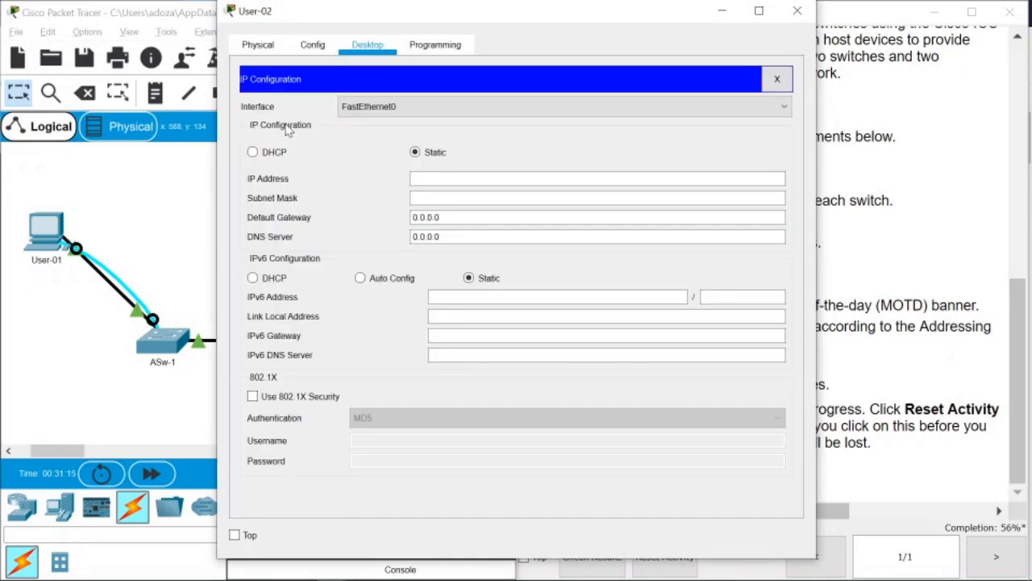
drag(518, 24, 300, 31)
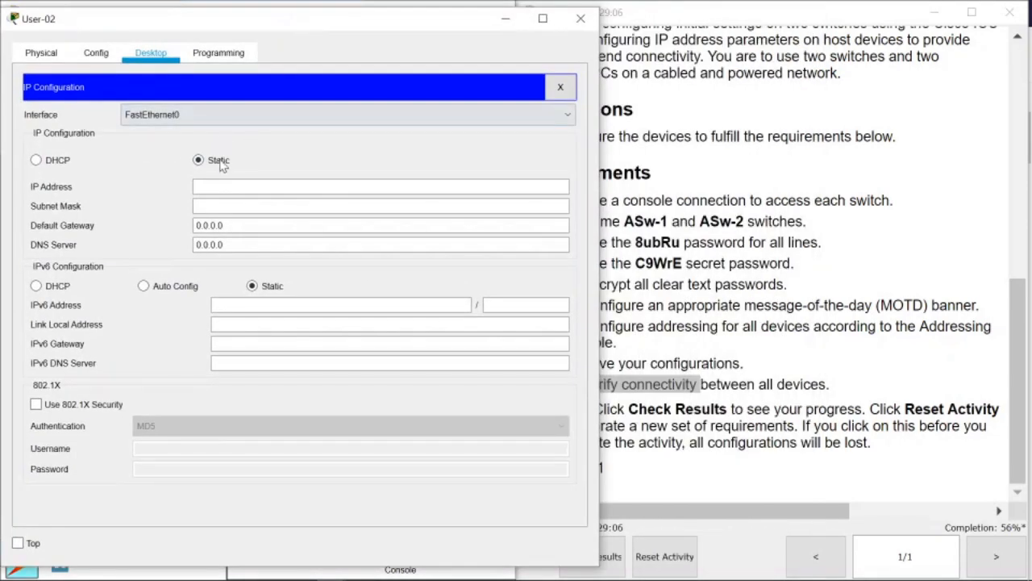
Look up User-02's address in the activity's addressing table.
click(820, 185)
scroll(832, 229, up, 10)
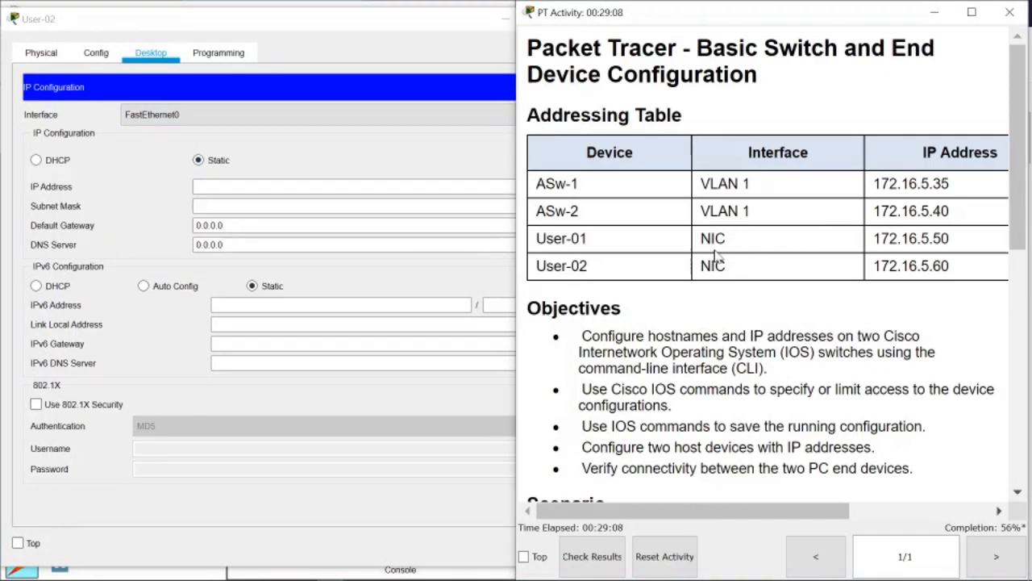
mouse_move(746, 510)
mouse_down()
mouse_move(844, 514)
mouse_move(756, 516)
mouse_up()
click(407, 34)
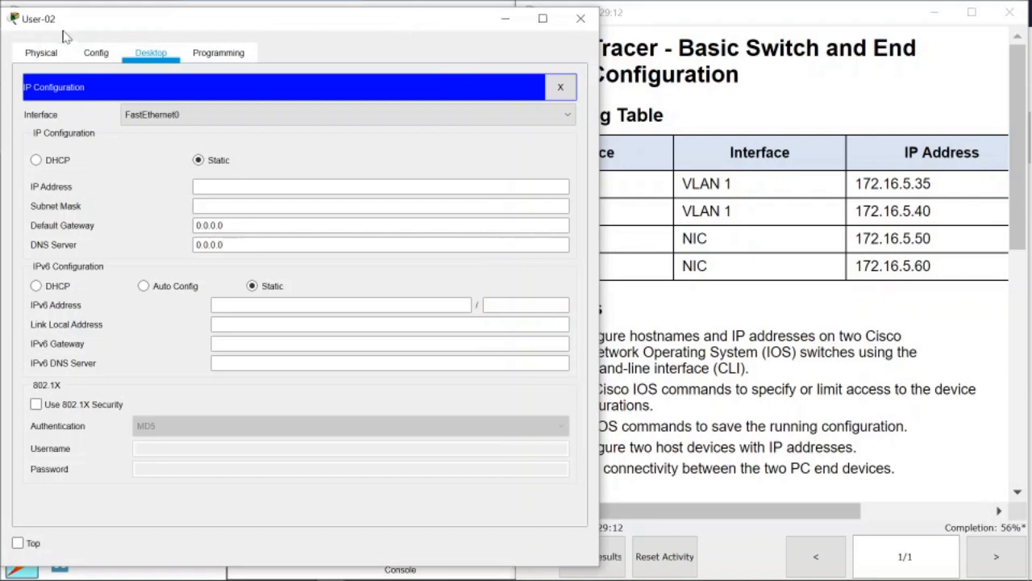
drag(740, 507, 692, 507)
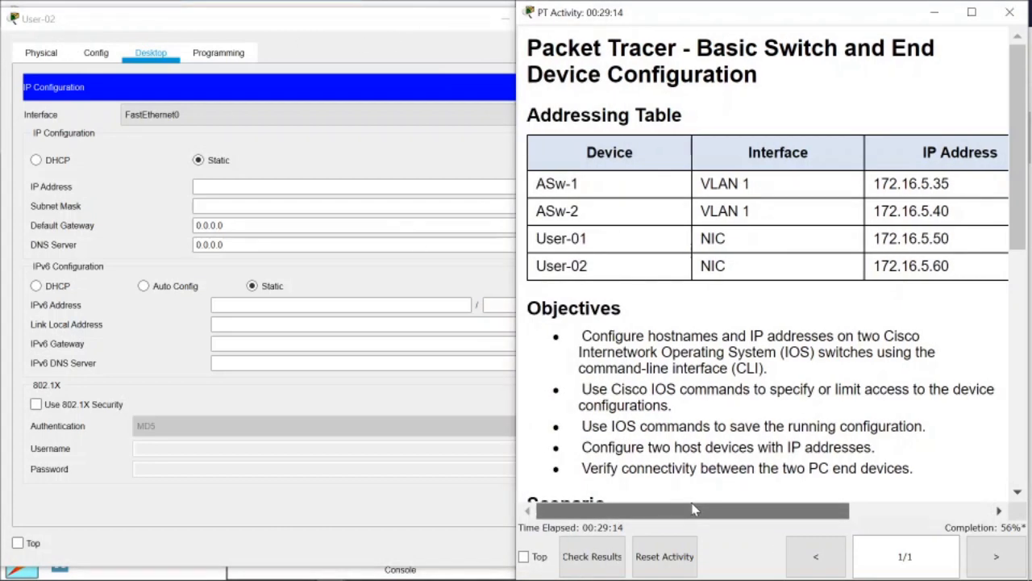
drag(751, 516, 808, 519)
Enter IP 172.16.5.60 with subnet mask 255.255.255.0 on User-02.
click(403, 186)
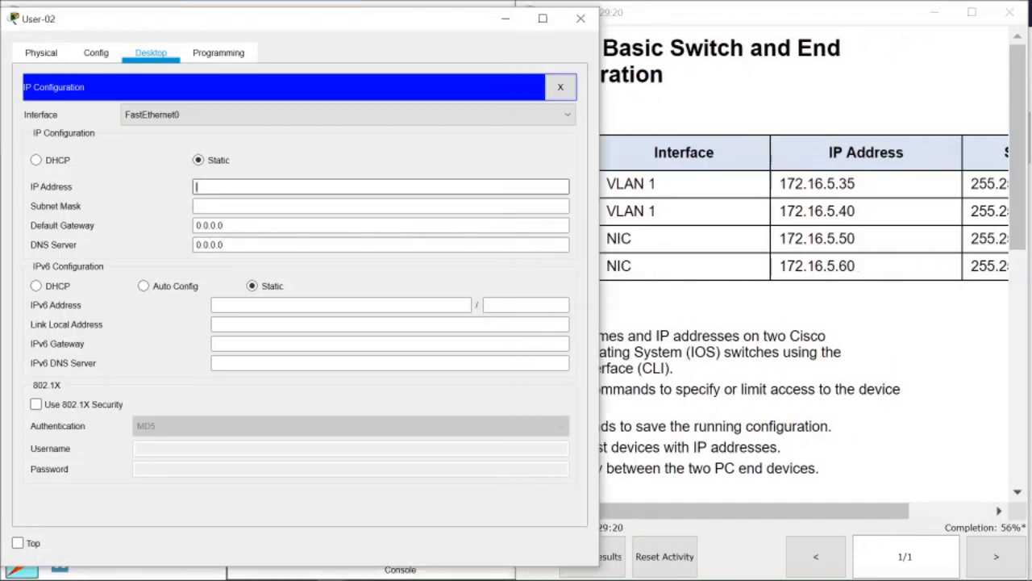
text(172.16.5.60)
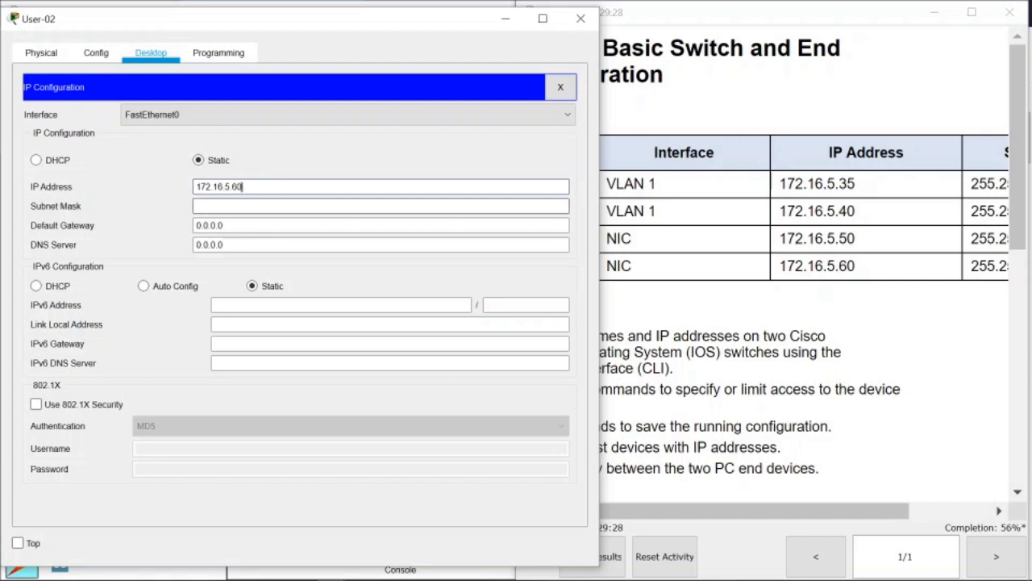
key(Tab)
drag(810, 511, 888, 512)
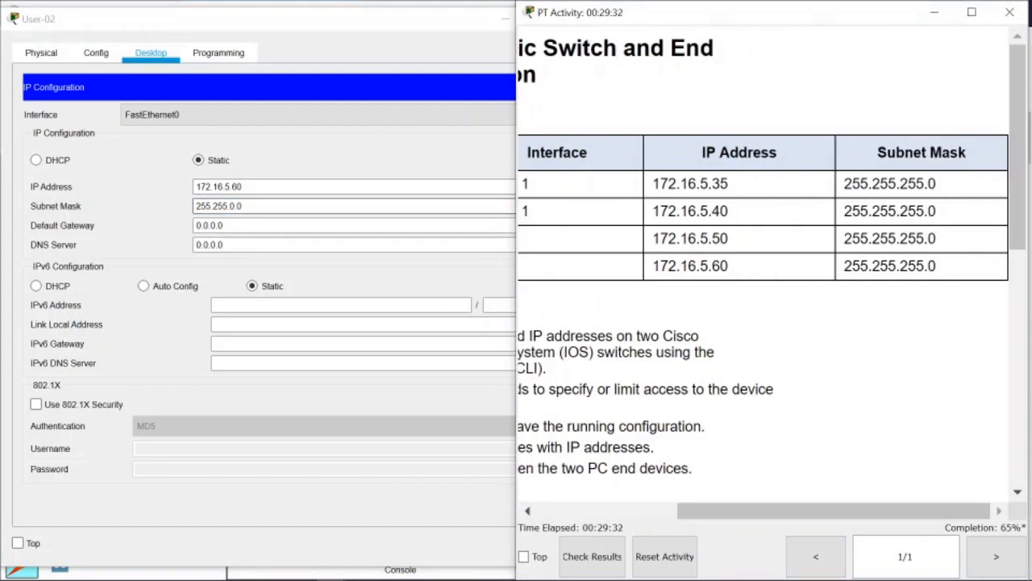
click(235, 206)
key(BackSpace)
text(255.)
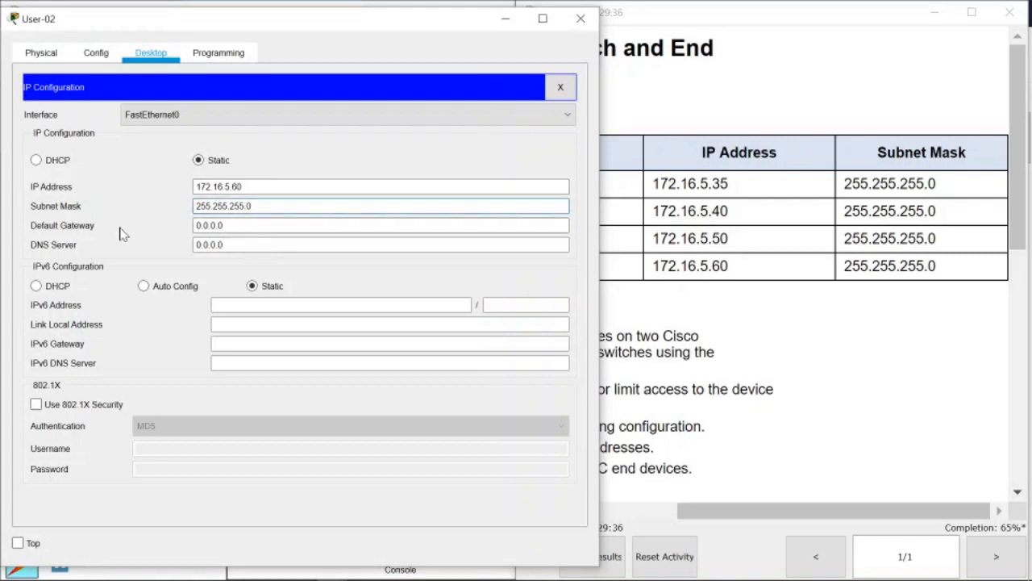
Compare against the topology and addressing table, then close User-02's settings window.
drag(254, 23, 684, 49)
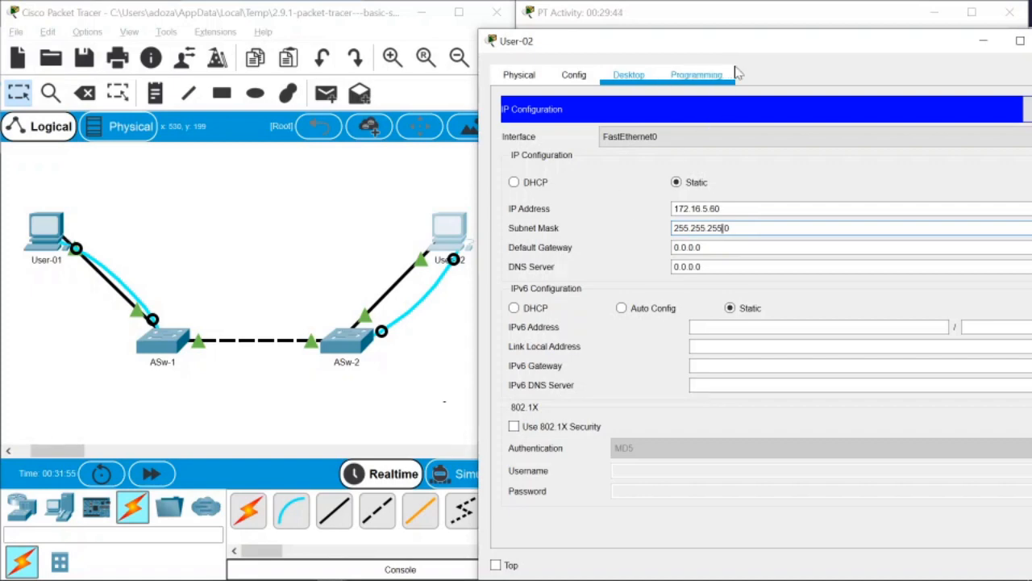
drag(753, 45, 282, 29)
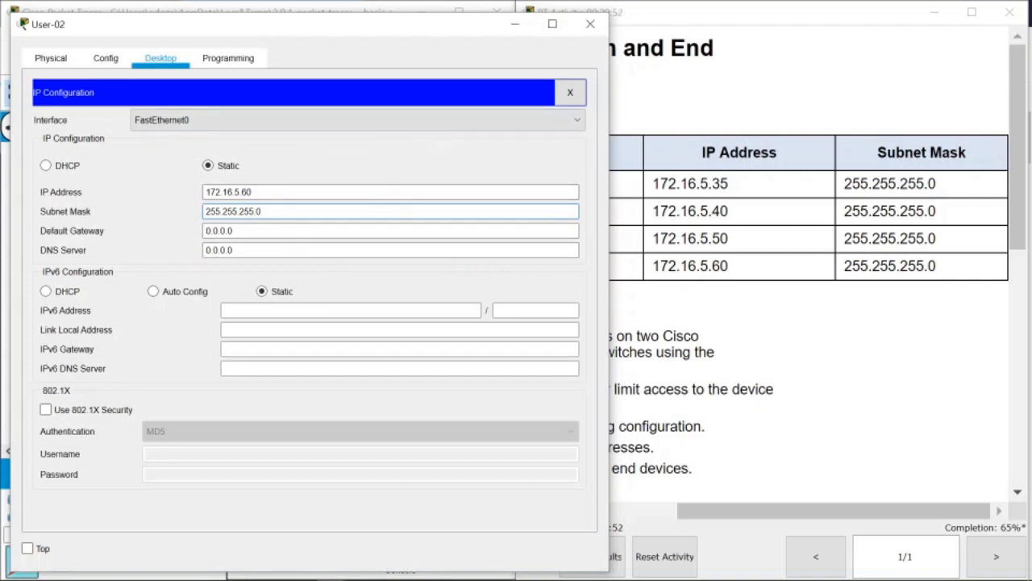
drag(285, 30, 590, 24)
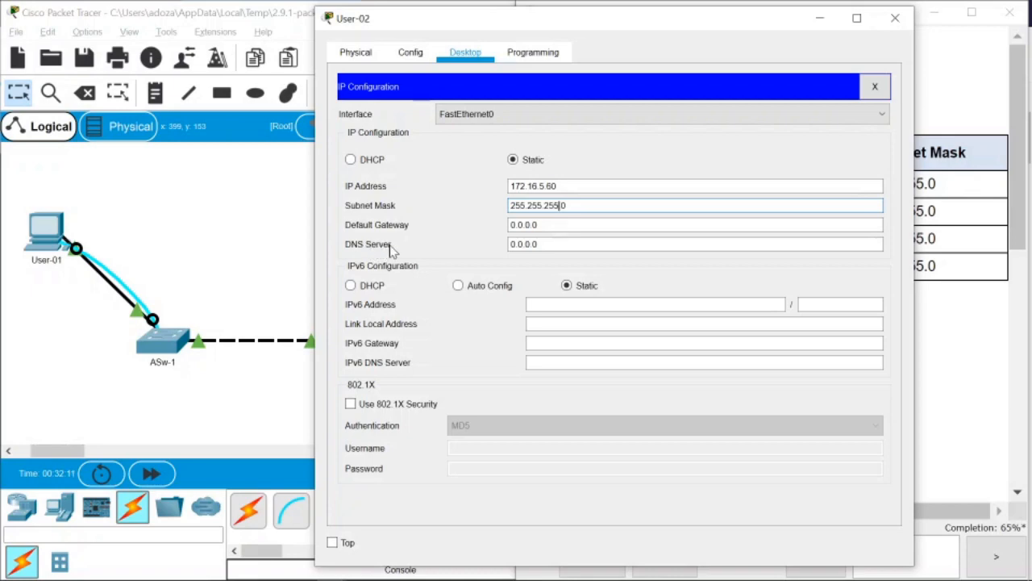
drag(751, 24, 511, 18)
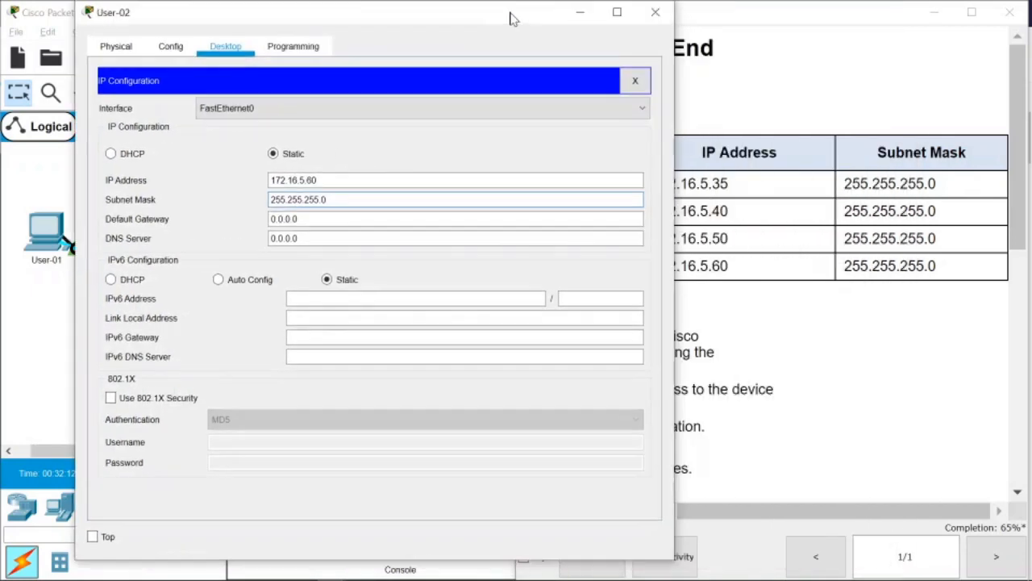
click(655, 12)
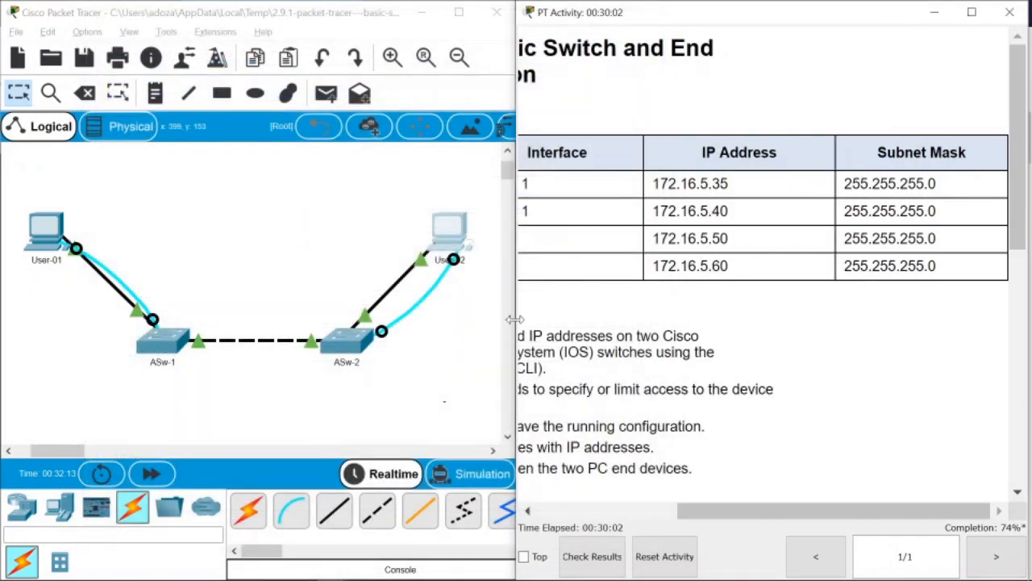
Open User-01's IP Configuration alongside the addressing table.
click(53, 241)
click(317, 134)
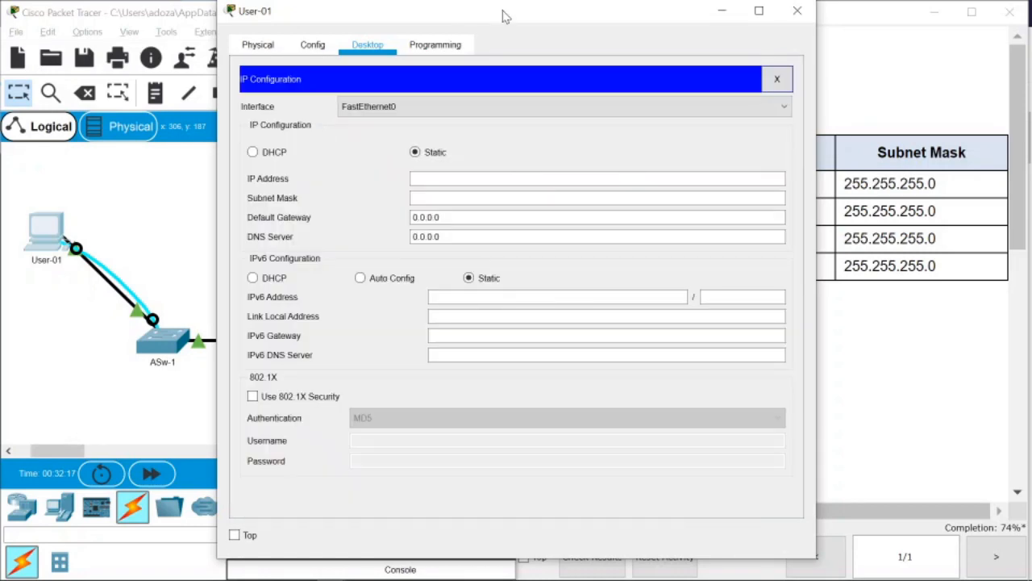
drag(503, 13, 129, 36)
click(270, 191)
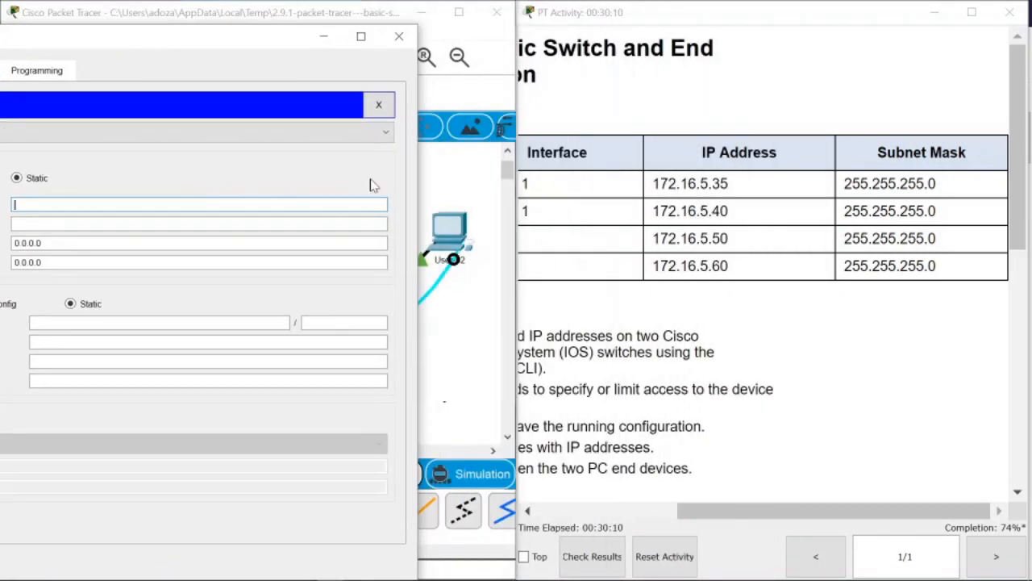
click(637, 465)
drag(780, 511, 706, 513)
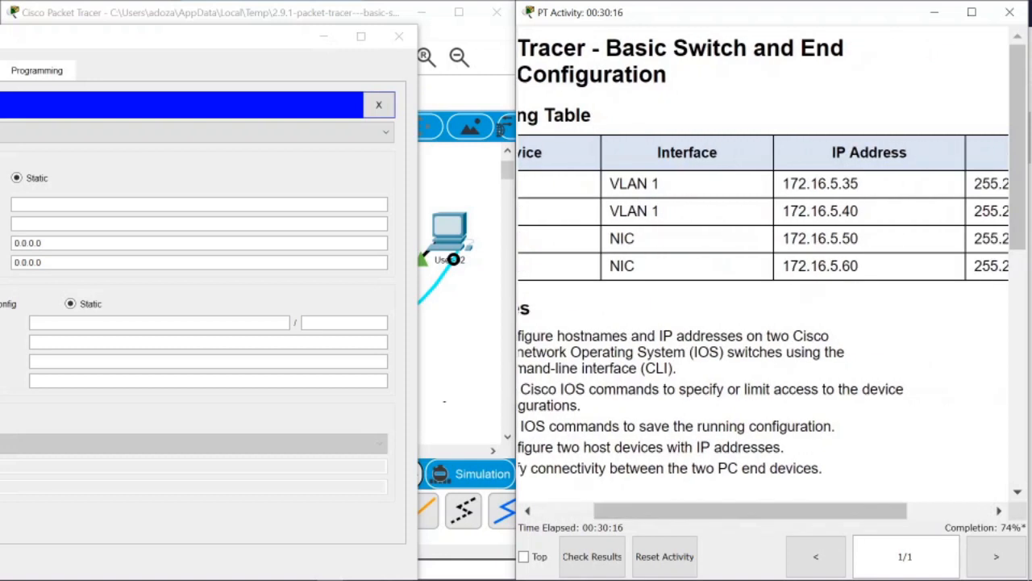
drag(249, 46, 325, 40)
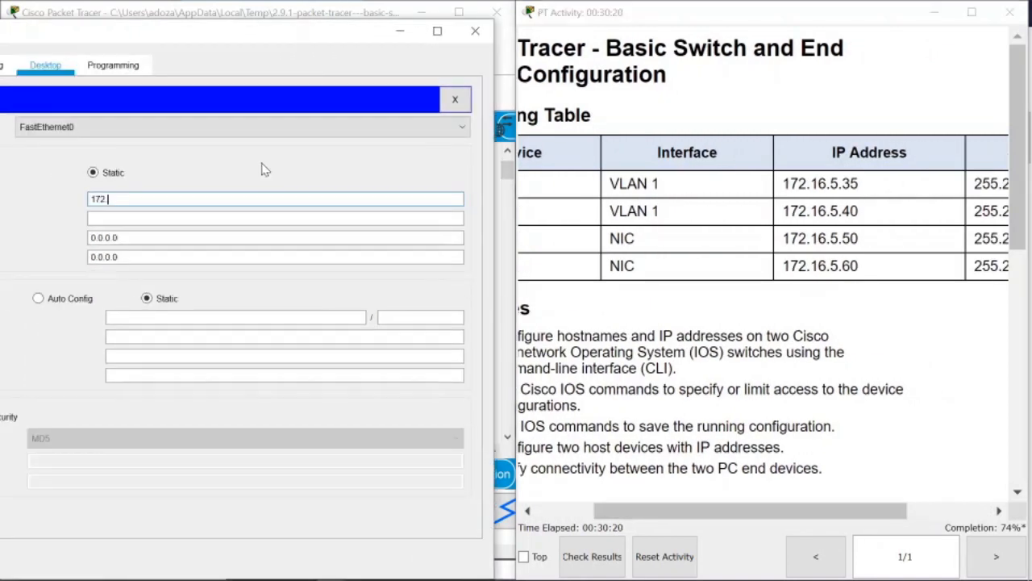
Enter User-01's IP address, see it refused as already in use, and review the addressing table.
text(6.5.50)
click(210, 220)
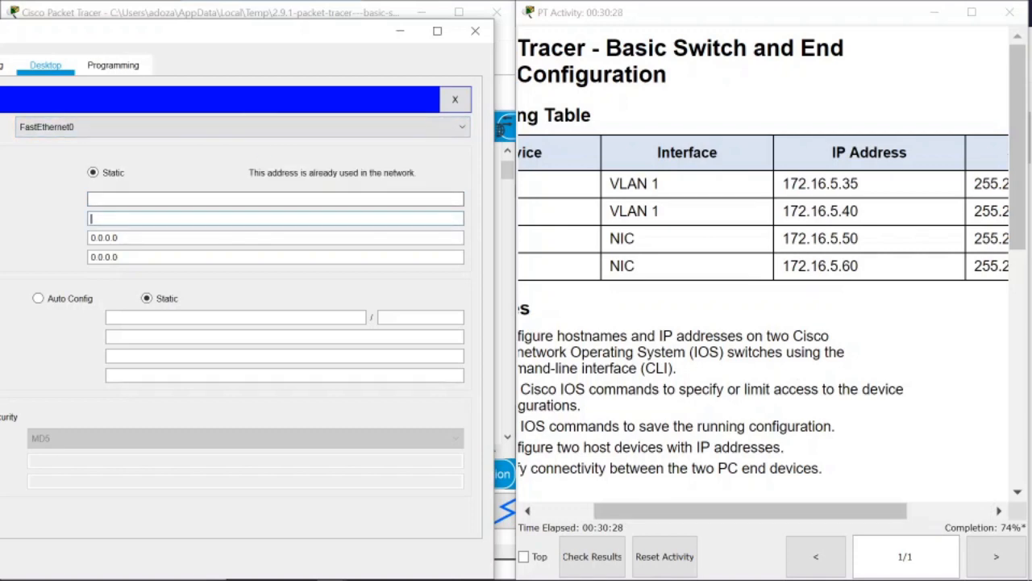
click(719, 300)
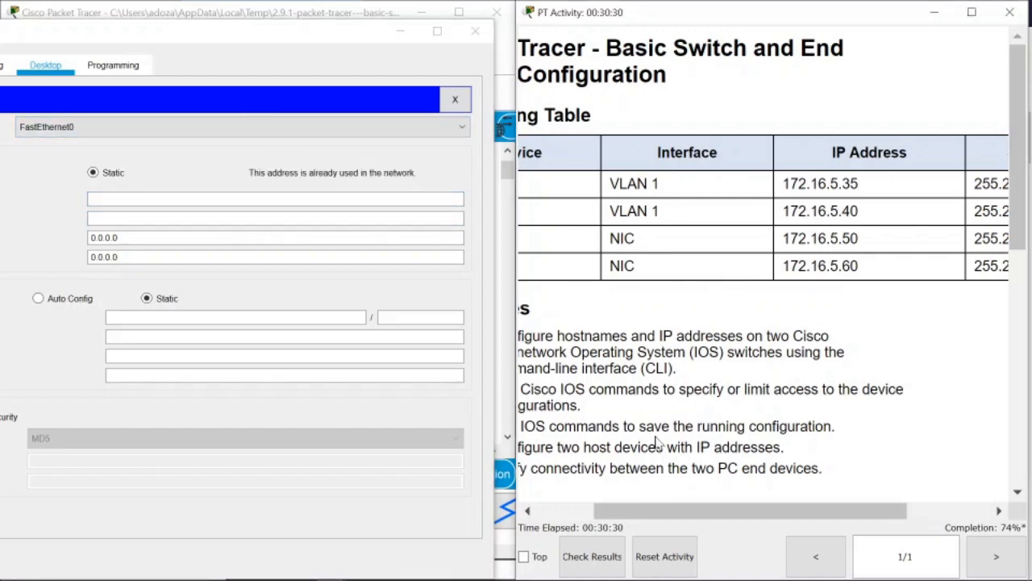
drag(670, 512, 611, 512)
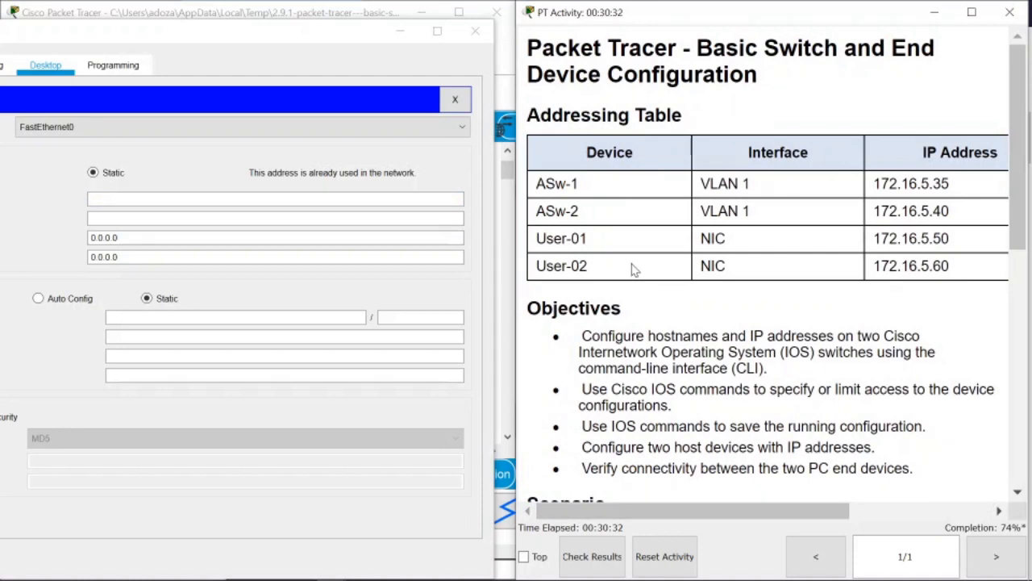
Check that User-02 holds 172.16.5.60 with mask 255.255.255.0.
click(476, 31)
click(452, 236)
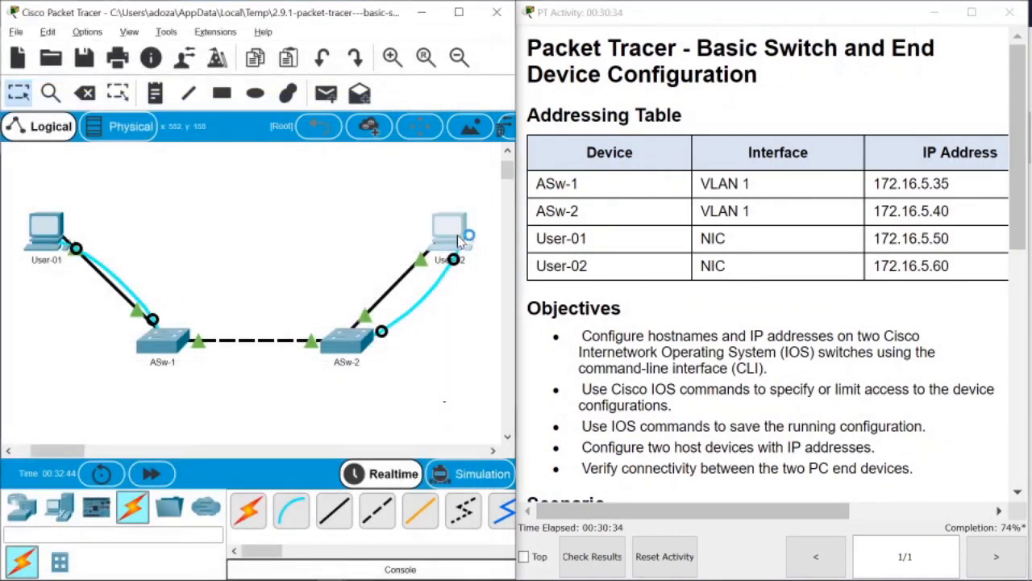
click(311, 123)
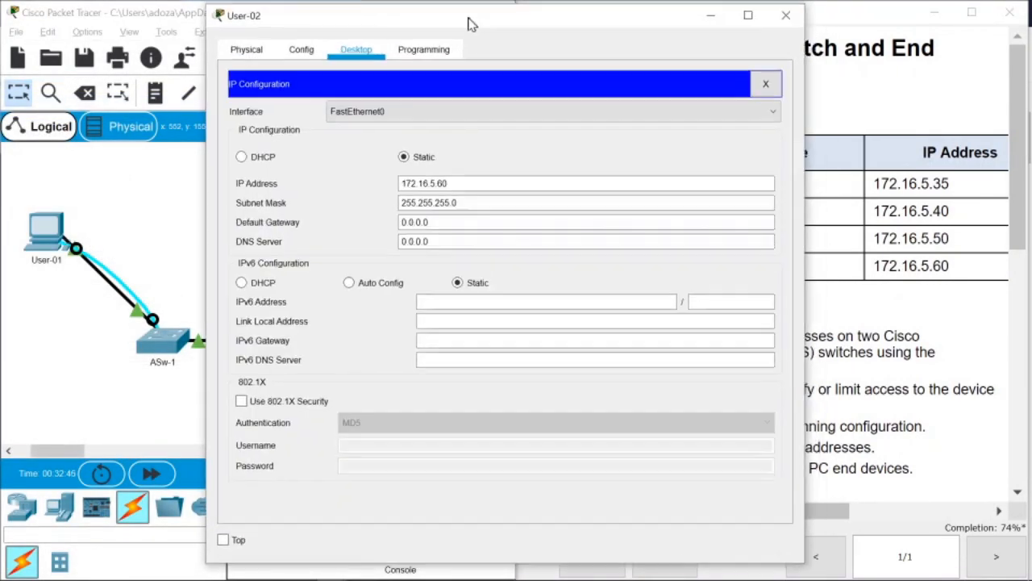
drag(474, 25, 258, 38)
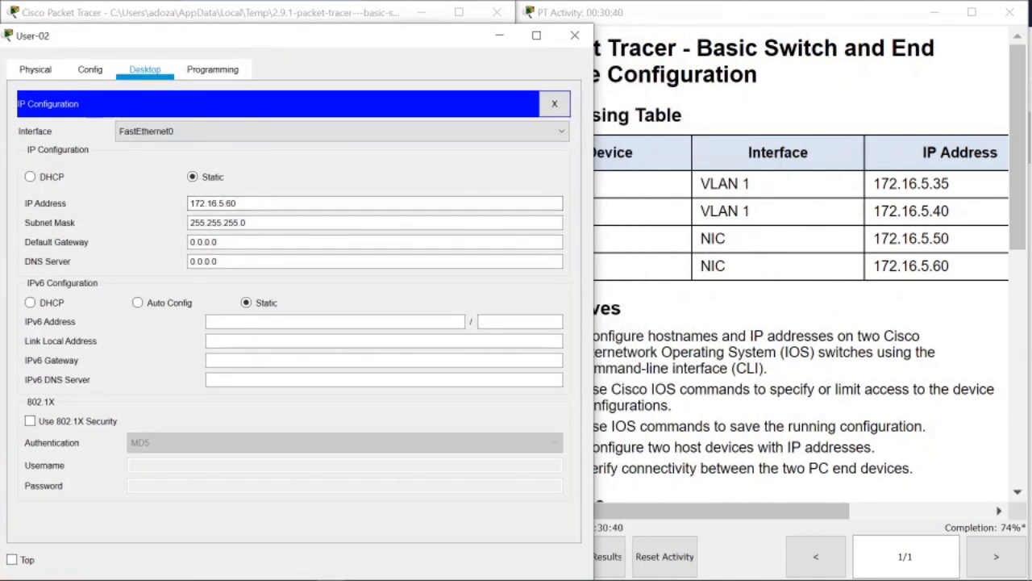
click(572, 35)
Enter 172.16.5.50 on User-01, find it refused as in use, and recheck User-02's settings.
click(55, 237)
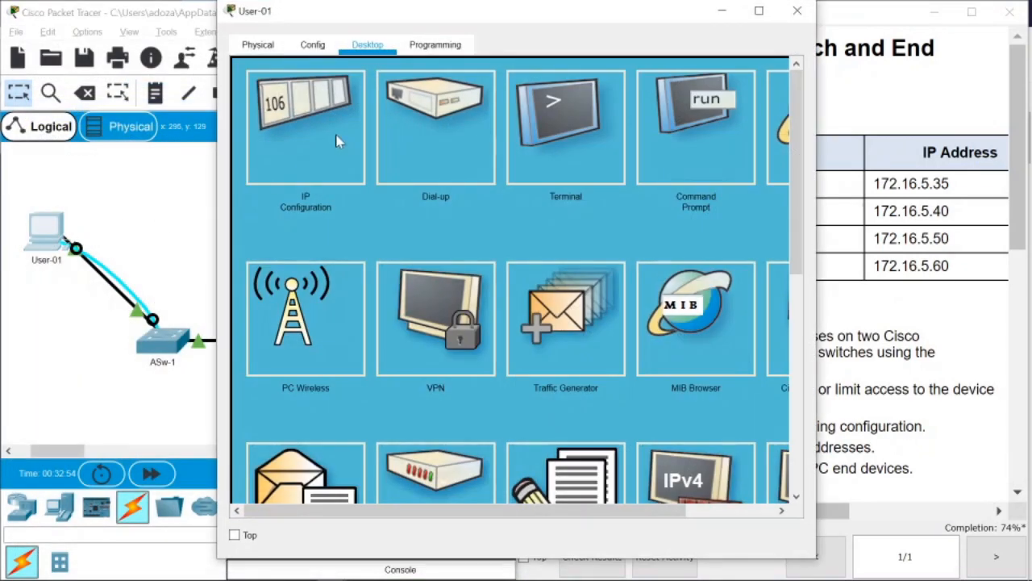
click(334, 138)
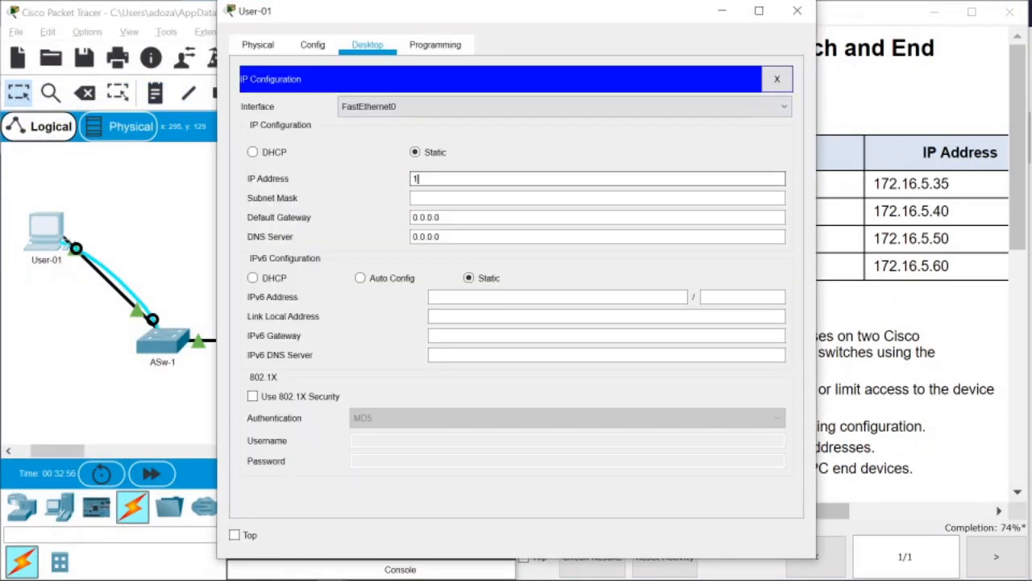
text(172.16.5)
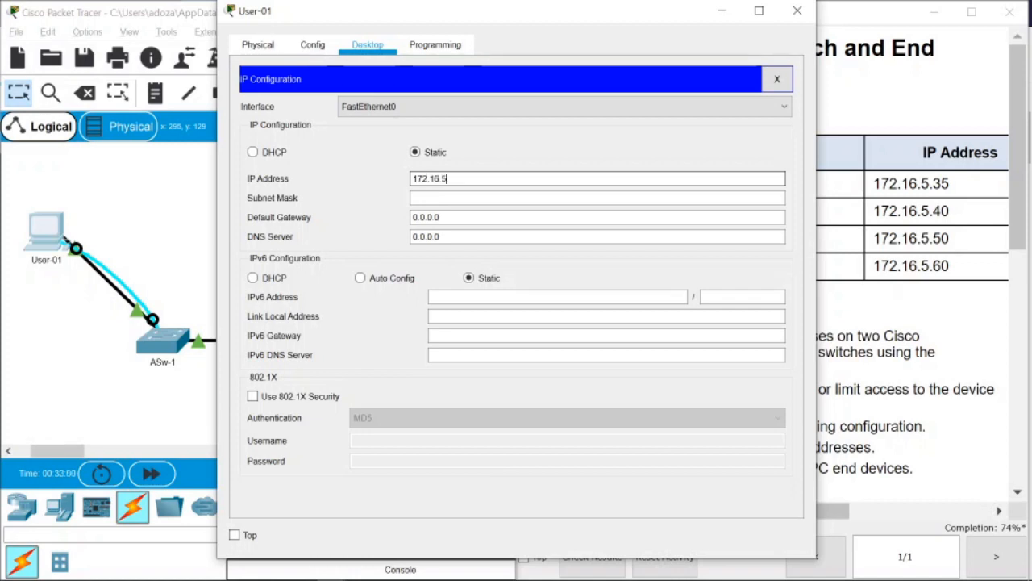
text(.50)
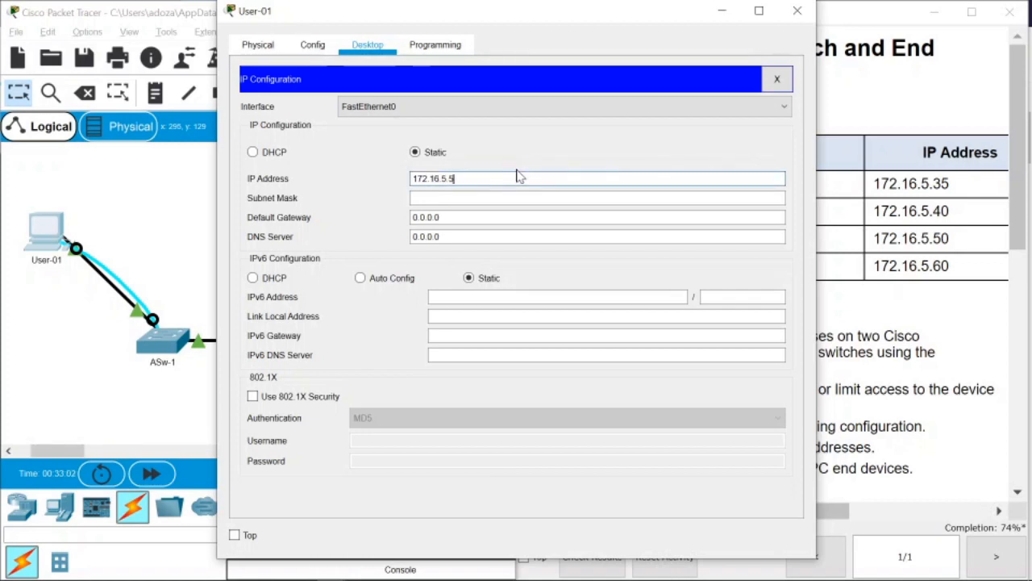
click(522, 200)
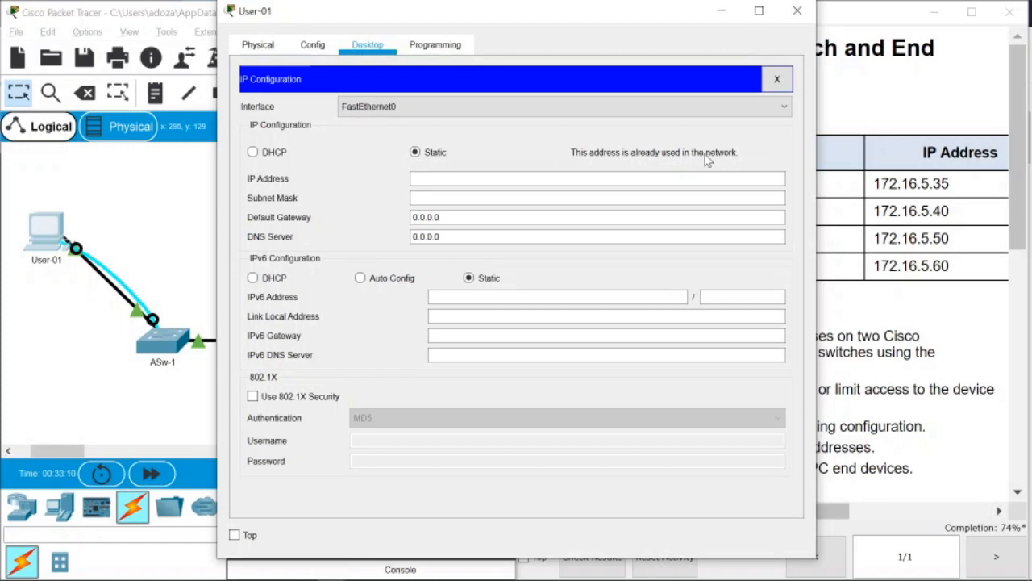
click(796, 10)
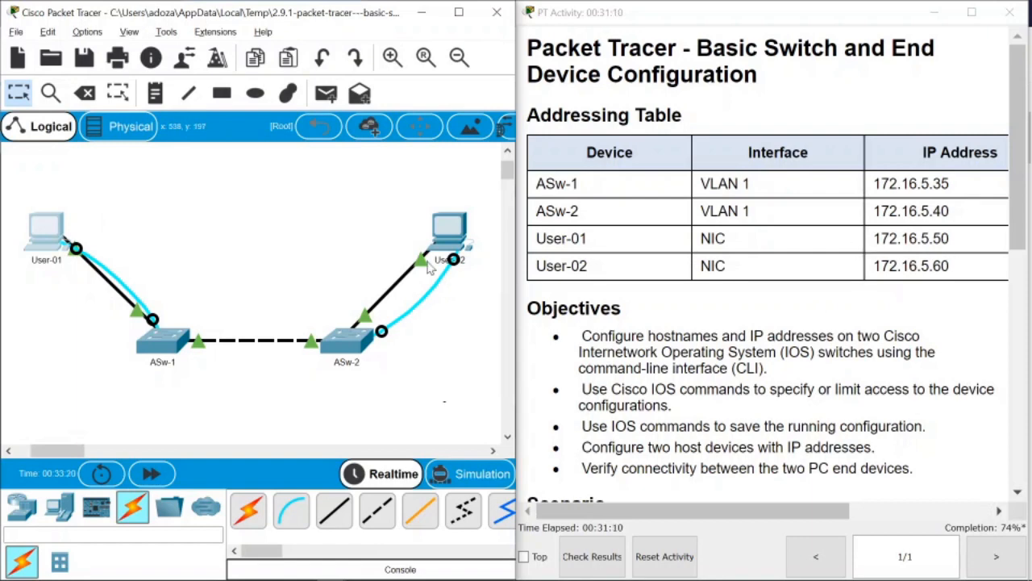
click(439, 233)
click(302, 126)
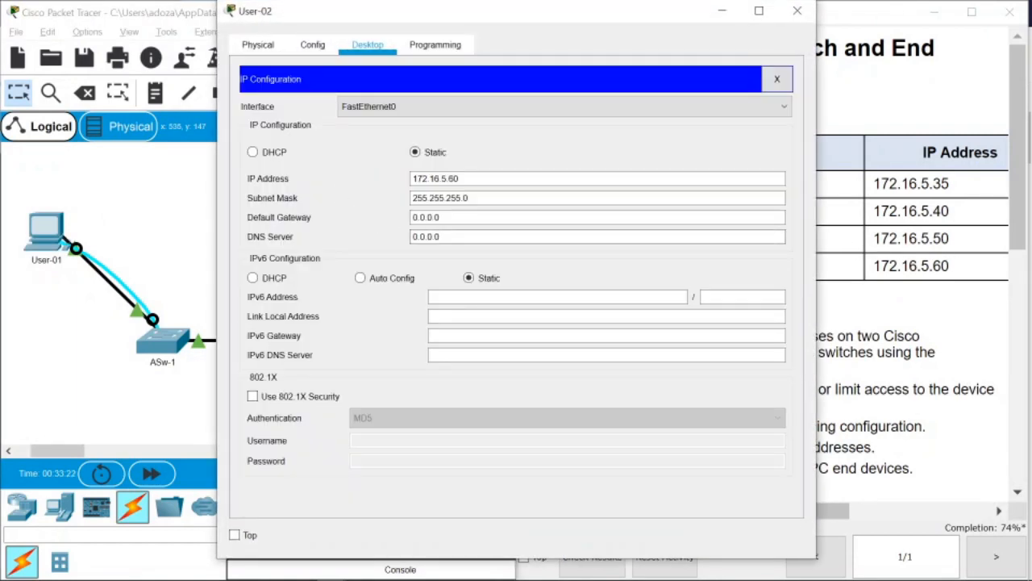
click(797, 10)
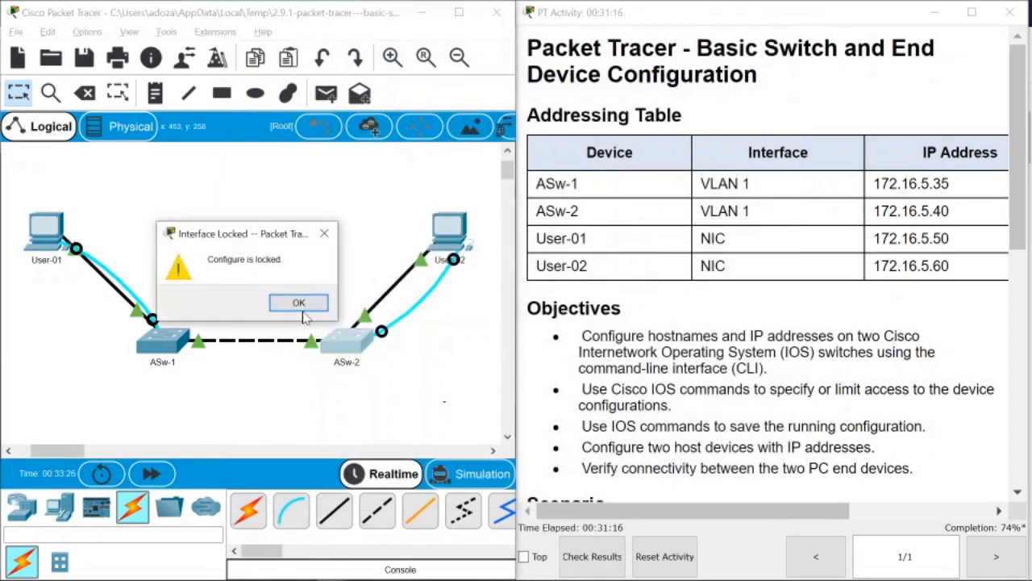
Open a console session to ASw-2 from User-02's Terminal.
click(300, 310)
click(448, 235)
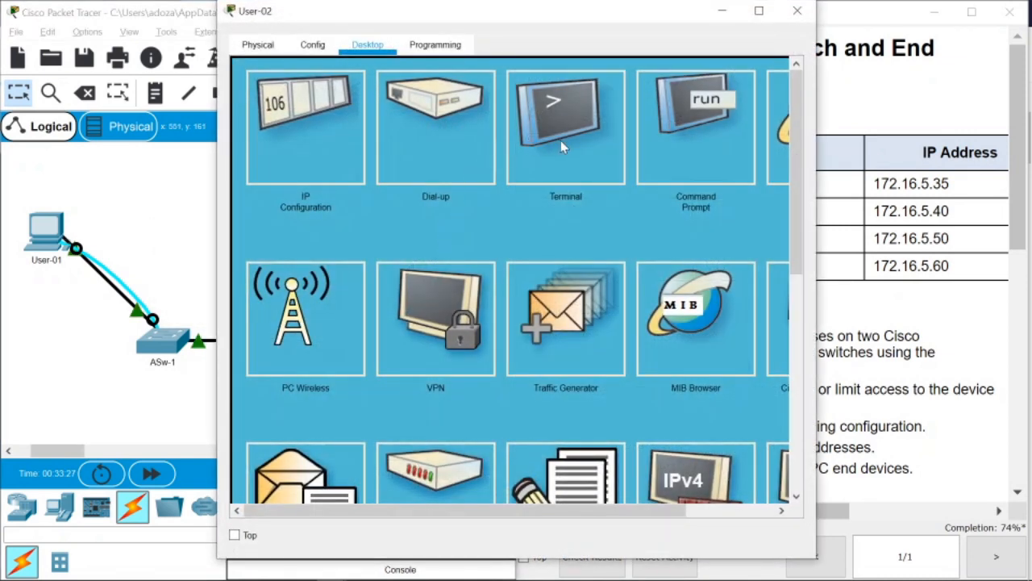
click(562, 145)
click(745, 261)
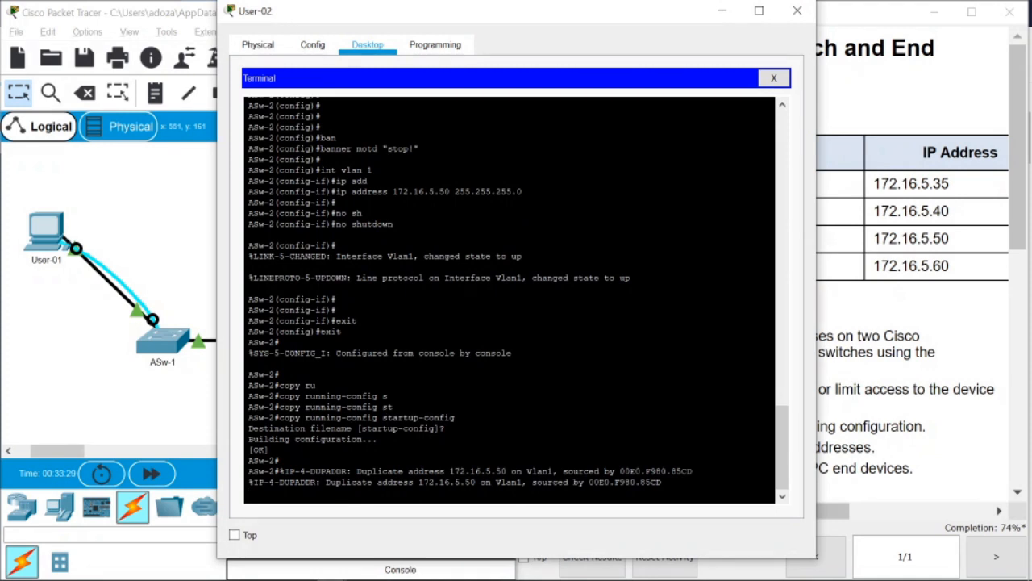
Run show running-config and spot VLAN 1 set to 172.16.5.50 255.255.255.0.
key(Return)
key(Return)
key(Return)
key(Return)
key(Return)
key(Return)
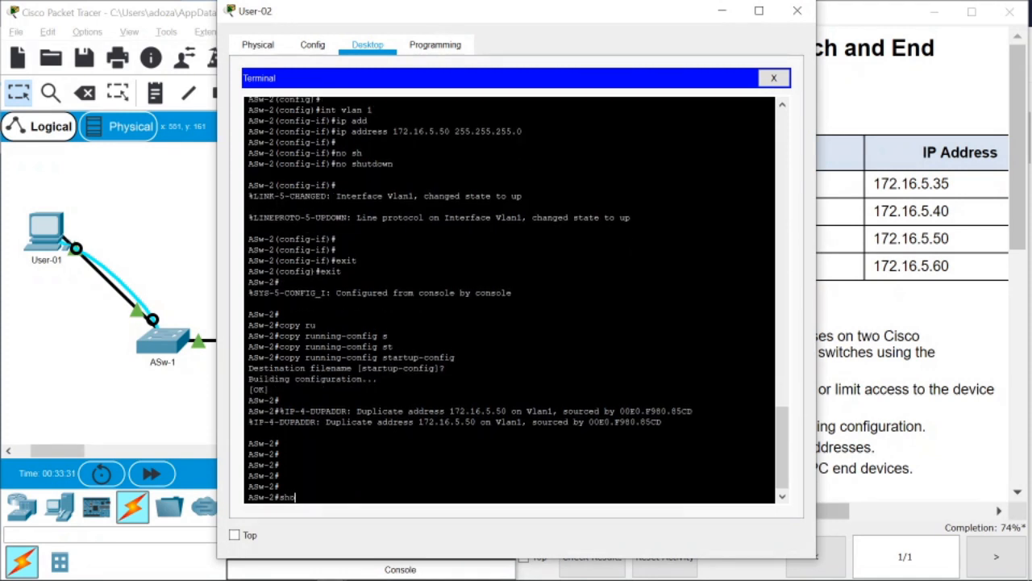
text(show ru)
key(Tab)
key(Return)
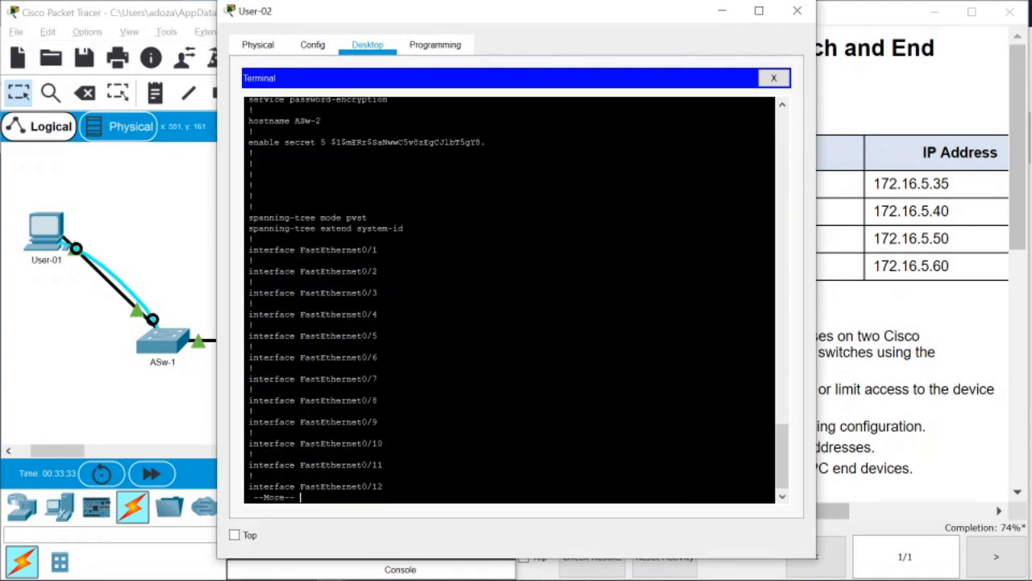
key(space)
key(space)
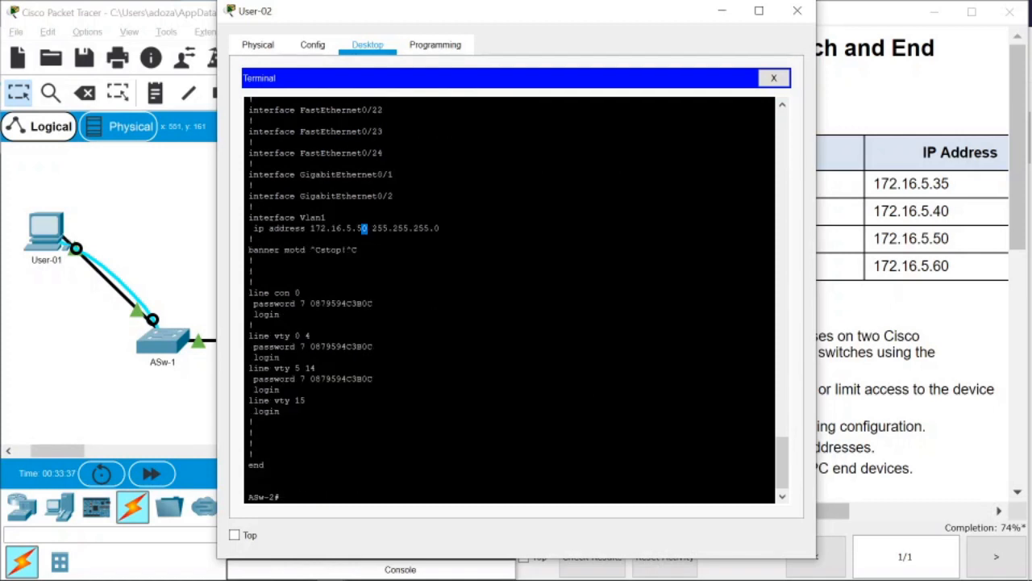
drag(361, 229, 255, 229)
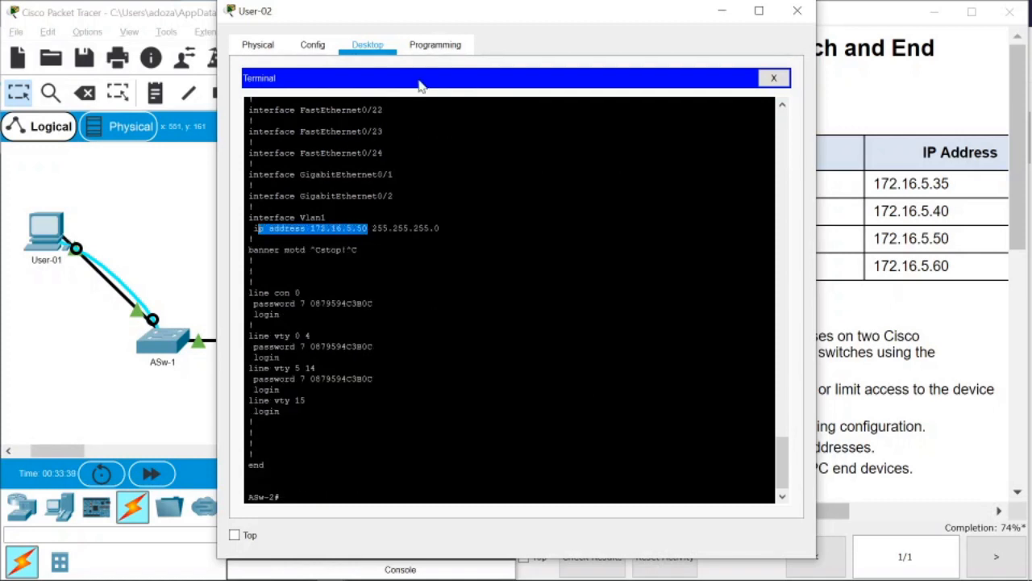
drag(483, 21, 366, 40)
click(118, 247)
key(Return)
key(Return)
key(Return)
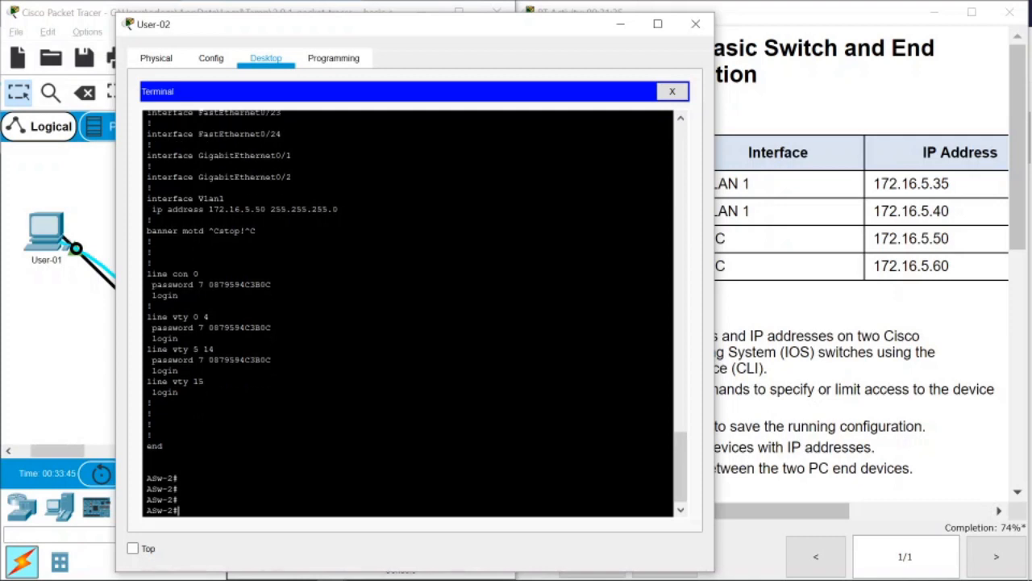
key(Return)
key(Return)
key(Return)
key(Return)
key(Return)
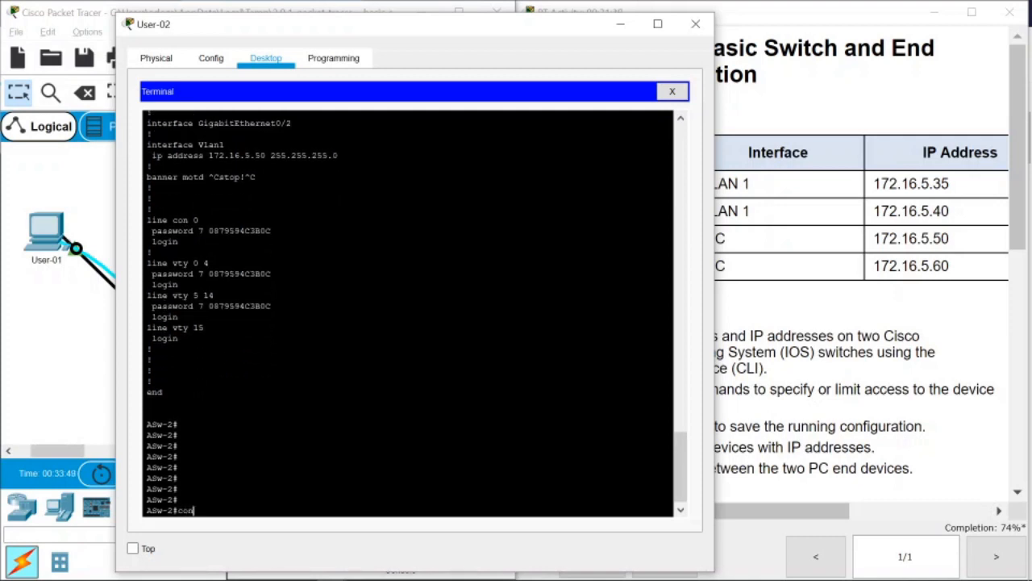
Enter interface VLAN 1 and remove its wrong 172.16.5.50 address with no ip address.
text(conf t)
key(Return)
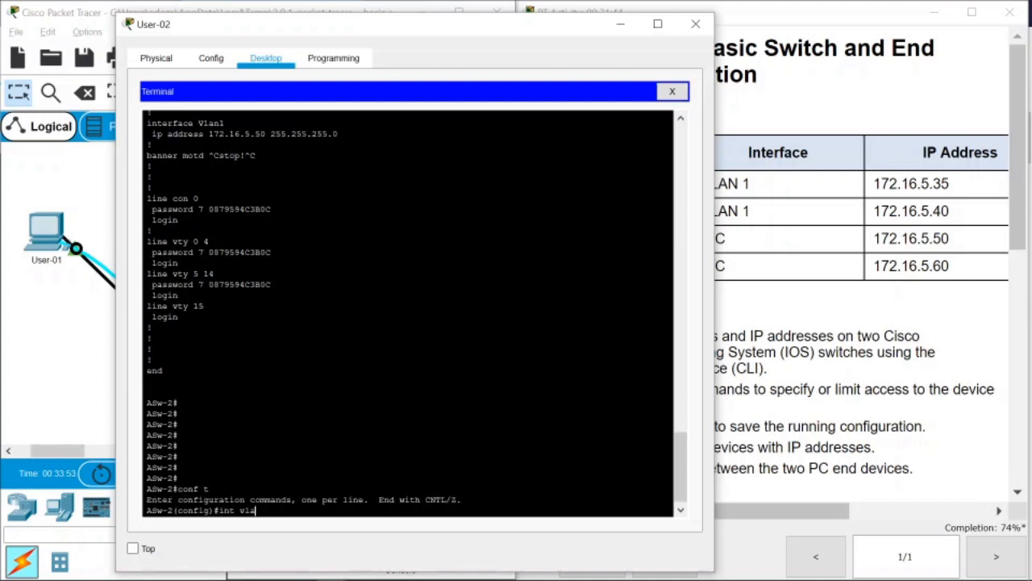
text(int vlan 1)
key(Return)
text(ip address 172.16.5.50 255.255.255.0)
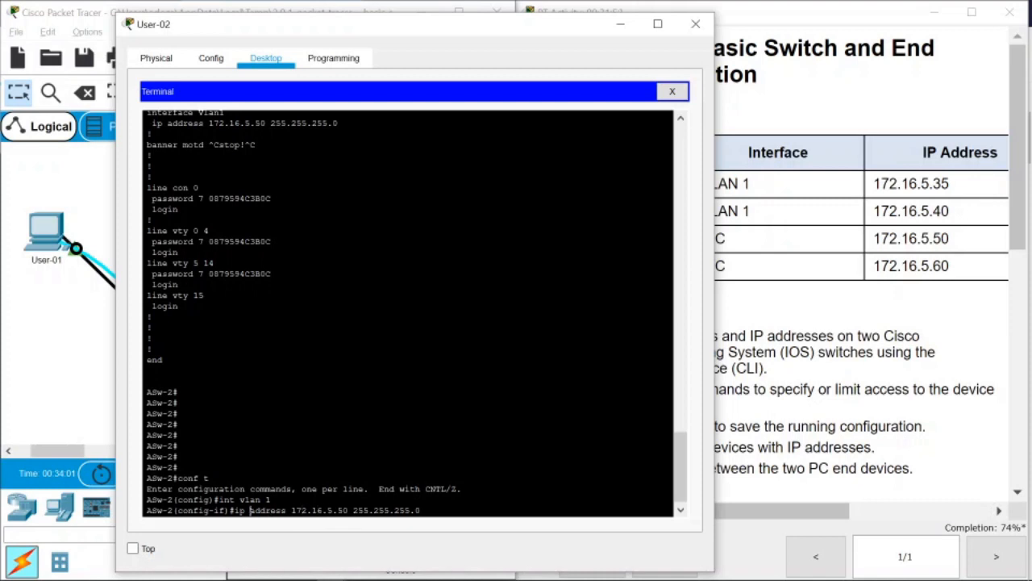
key(ctrl+a)
text(no)
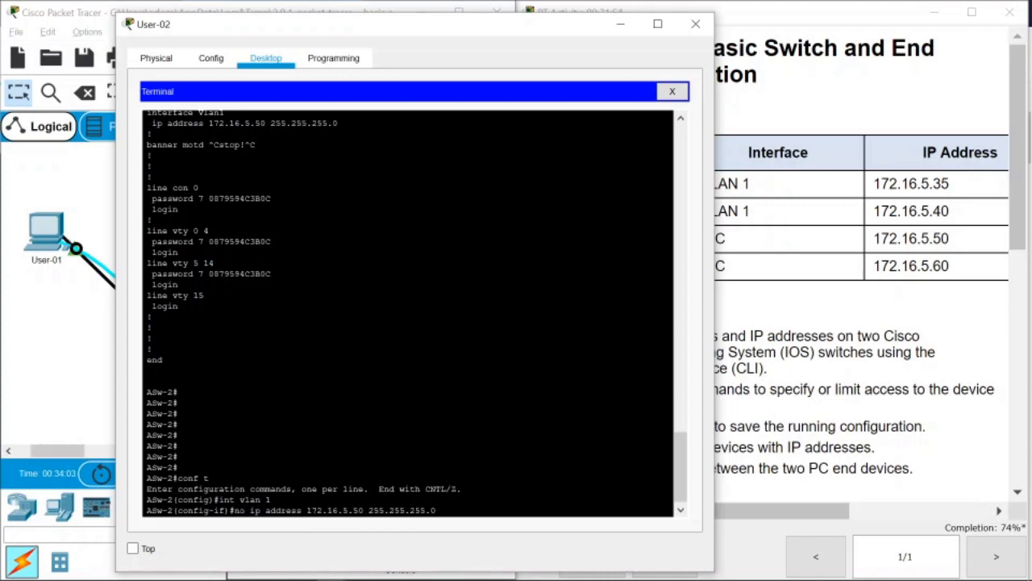
key(Return)
Assign VLAN 1 the address 172.16.5.40 255.255.255.0 and enable it with no shutdown.
key(Up)
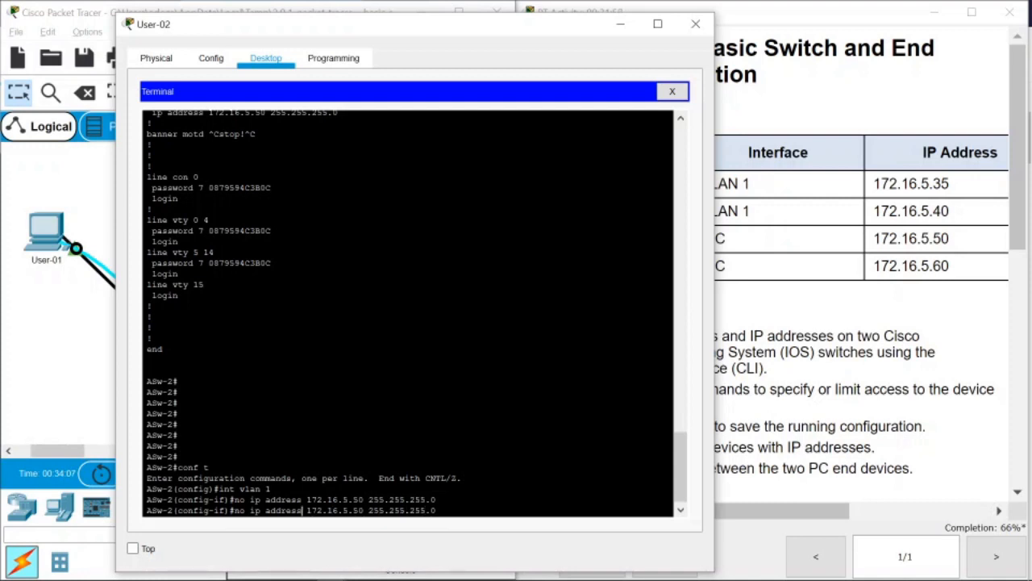
key(BackSpace)
key(BackSpace)
key(BackSpace)
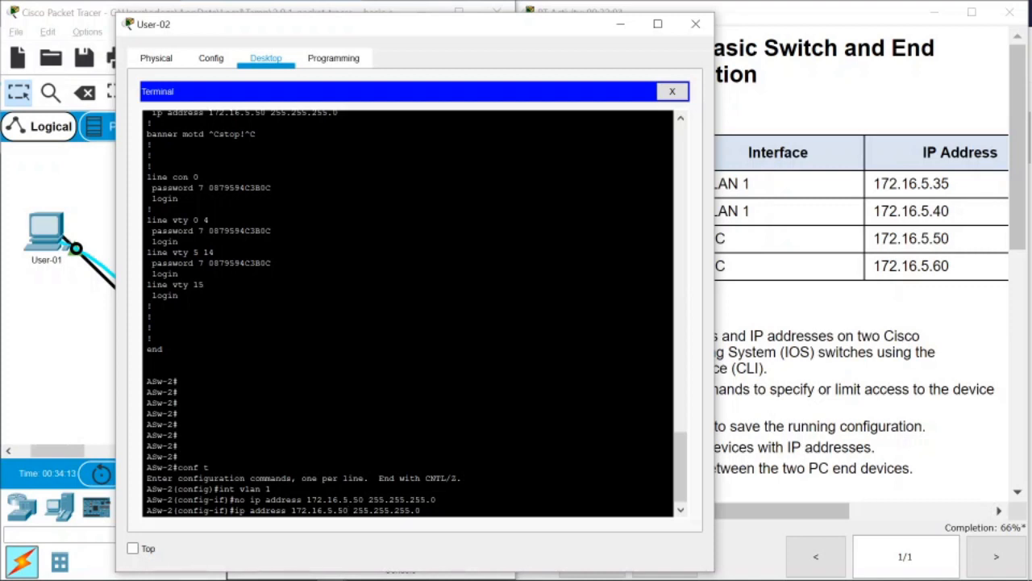
key(BackSpace)
key(BackSpace)
text(40)
drag(411, 33, 513, 420)
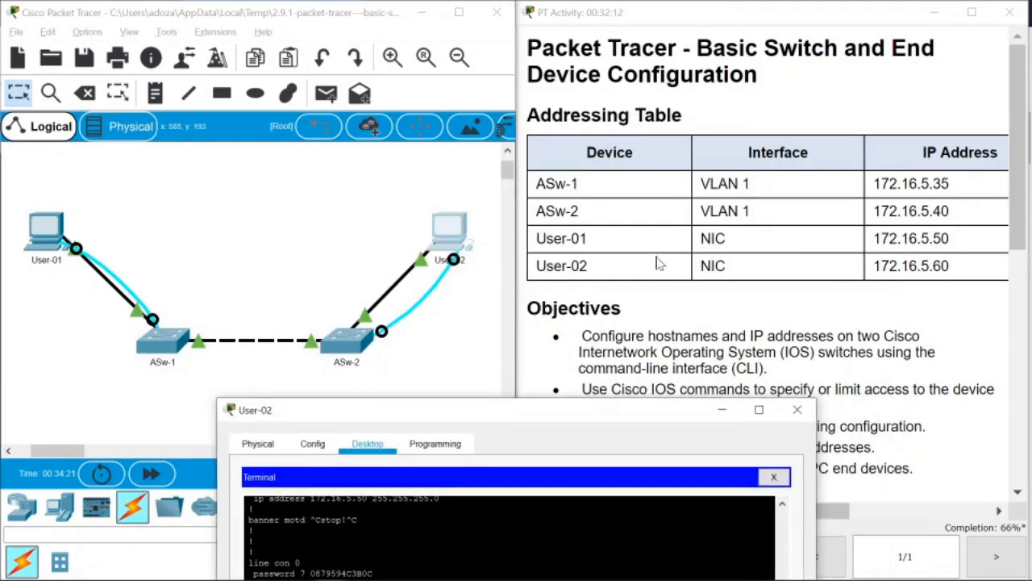
drag(545, 418, 366, 42)
key(Return)
key(Return)
key(Return)
key(Return)
key(Return)
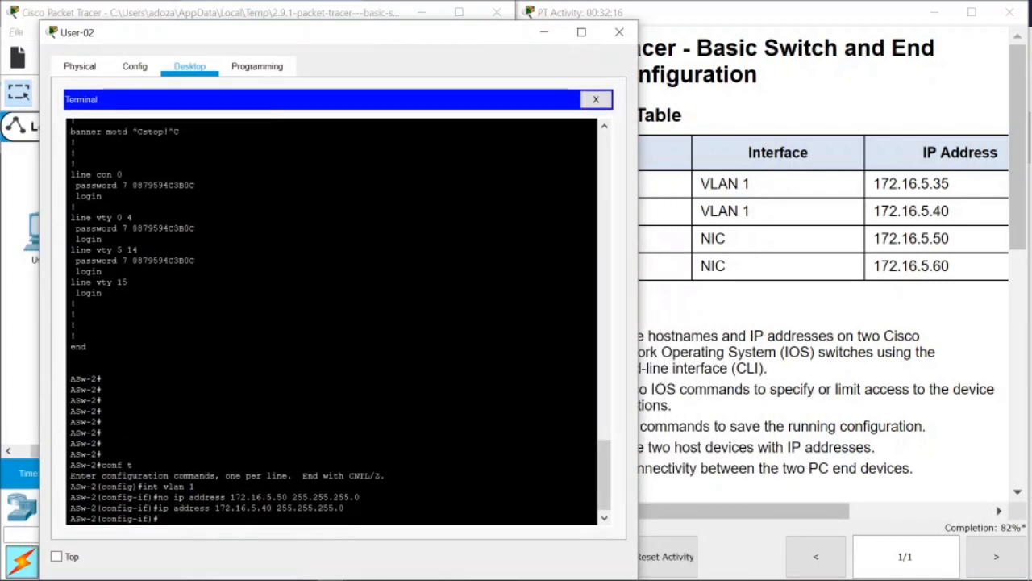
text(n)
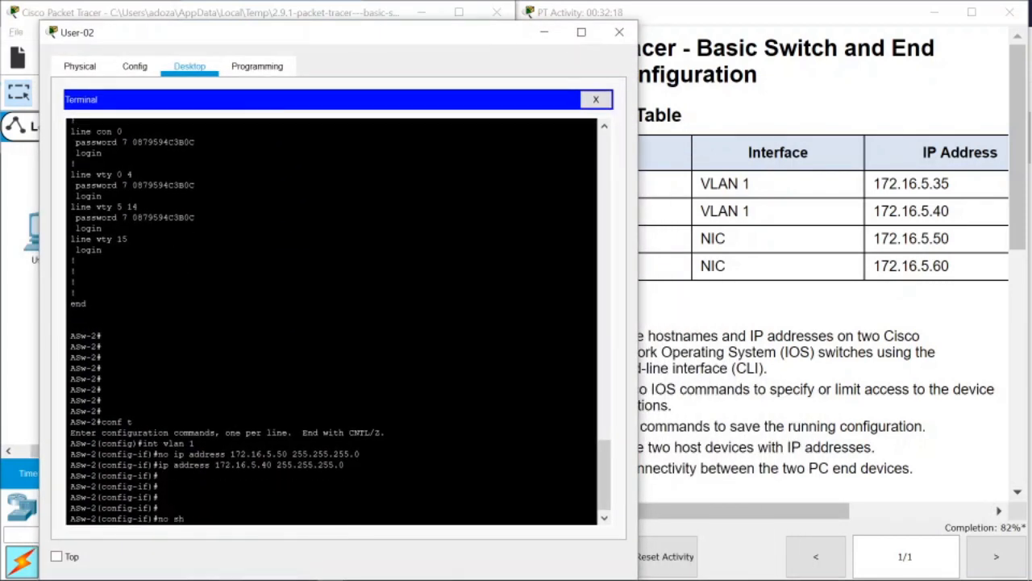
text(o sh)
key(Tab)
key(Return)
key(Return)
key(Return)
key(Return)
key(Return)
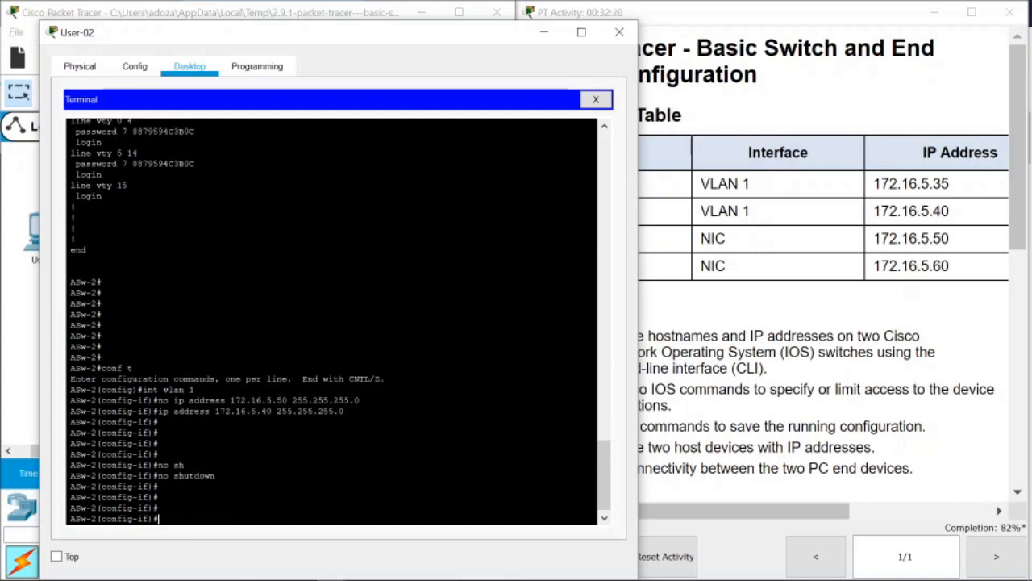
Return to privileged mode, confirm 172.16.5.40 in show running-config, and close the console.
text(exit)
key(Return)
text(e)
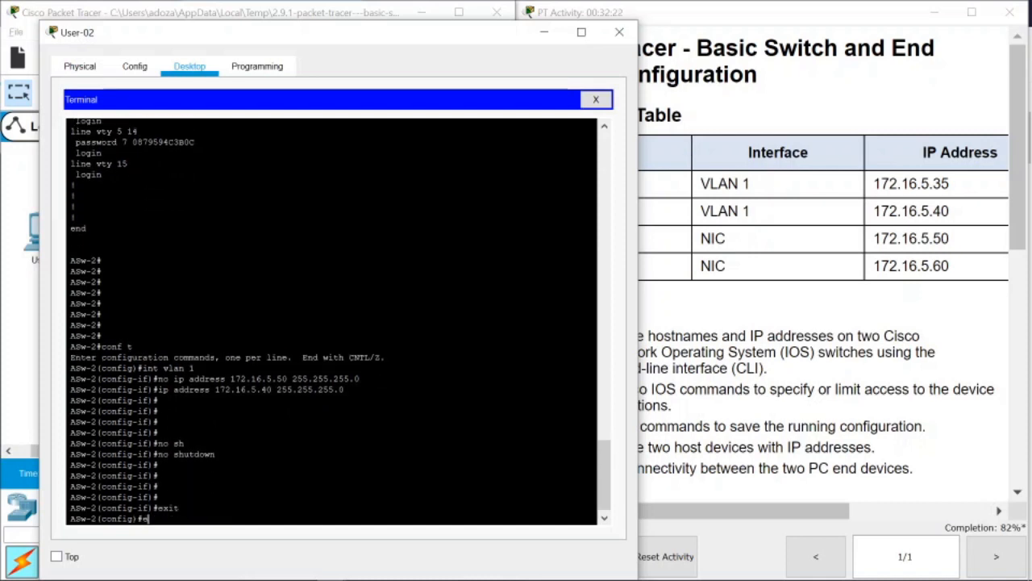
text(xit)
key(Return)
key(Return)
key(Return)
key(Up)
key(Up)
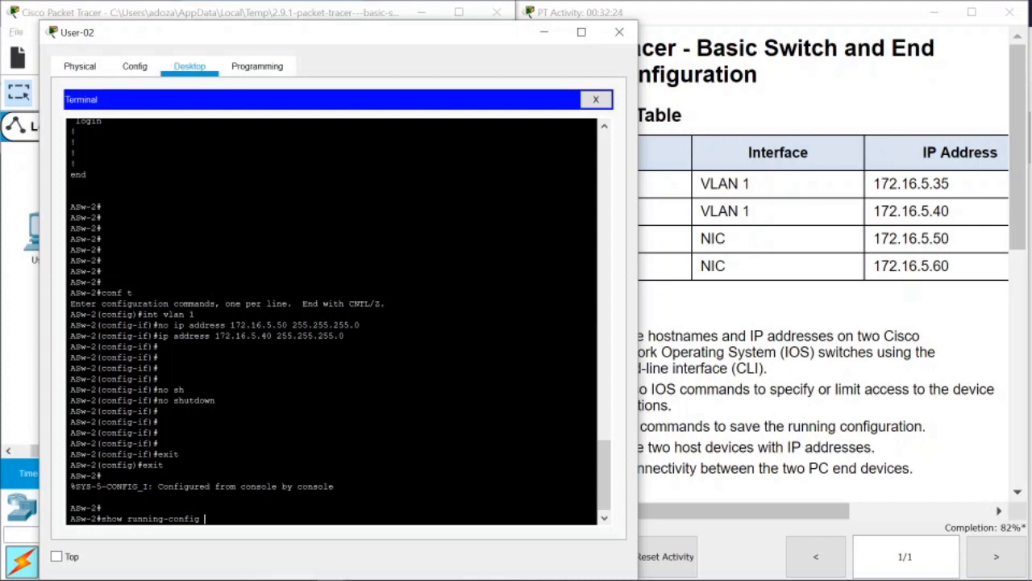
key(Return)
key(space)
key(space)
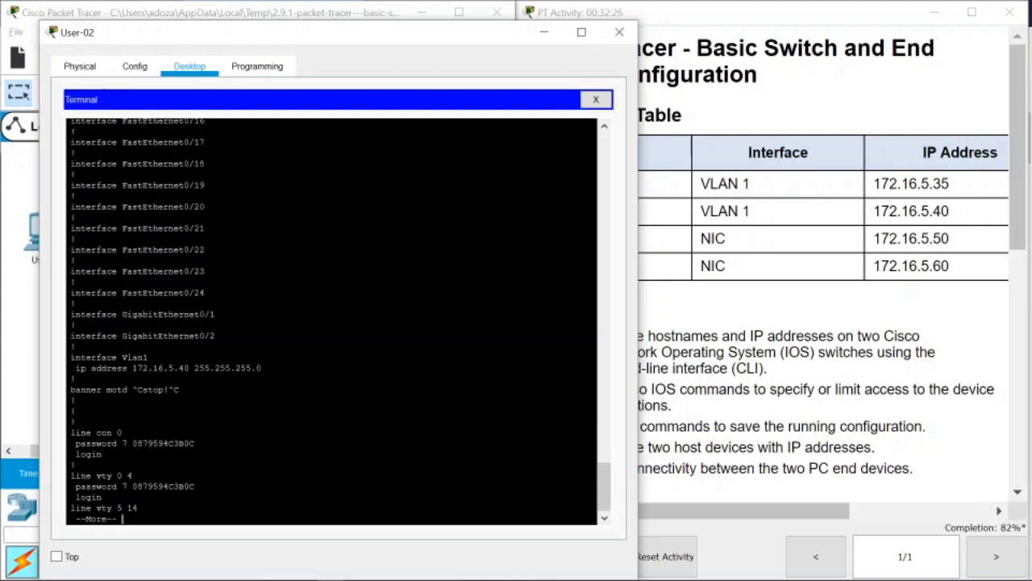
key(space)
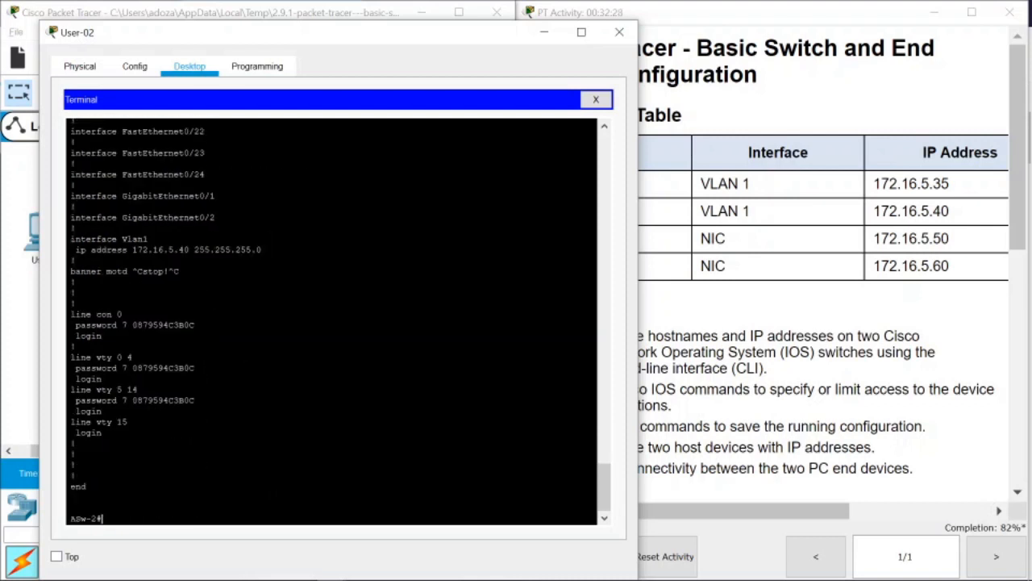
drag(190, 250, 158, 251)
click(620, 32)
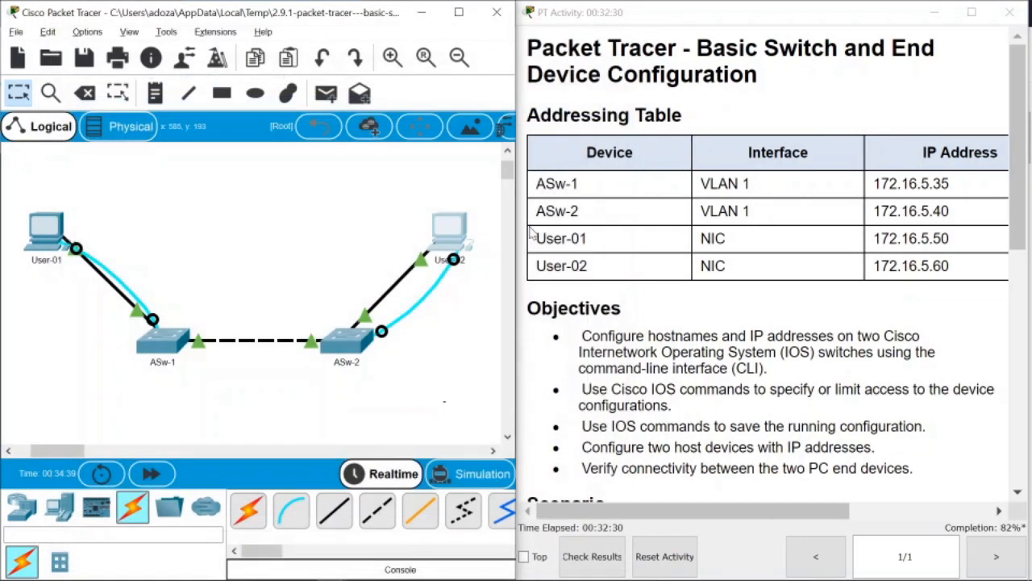
Open User-01's IP Configuration and dismiss the invalid IP address error from a partial entry.
click(254, 216)
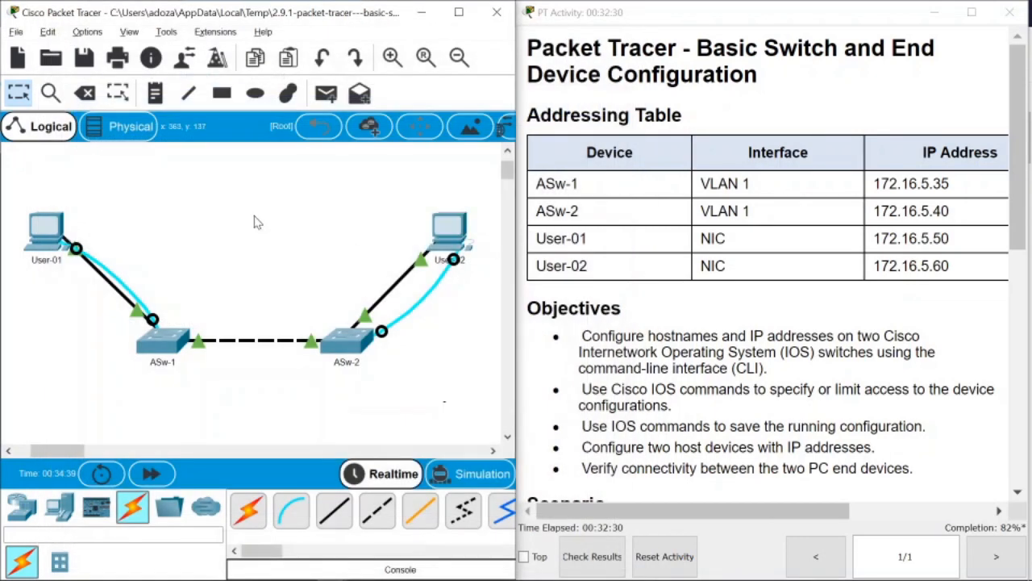
click(57, 230)
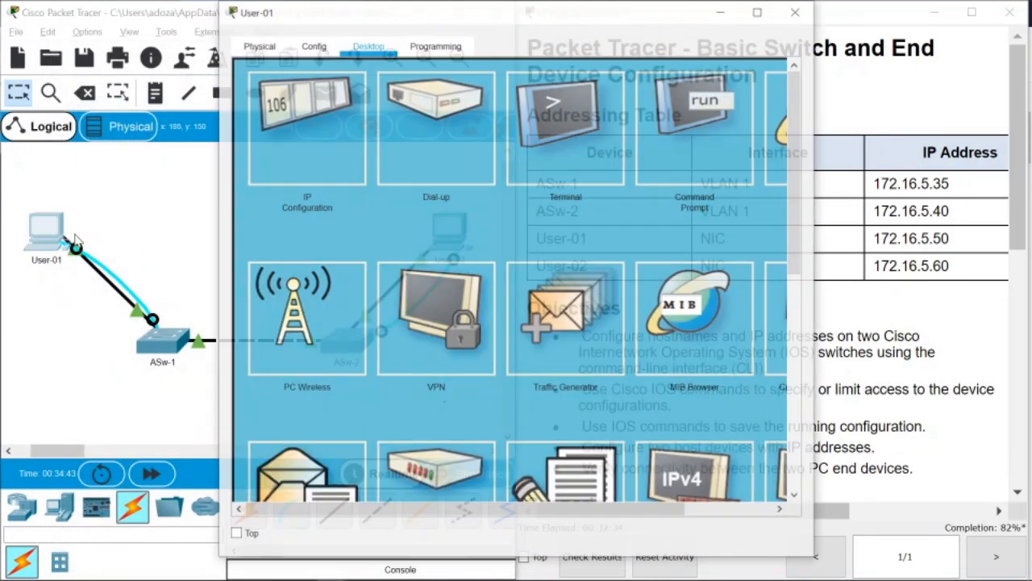
click(301, 121)
click(462, 179)
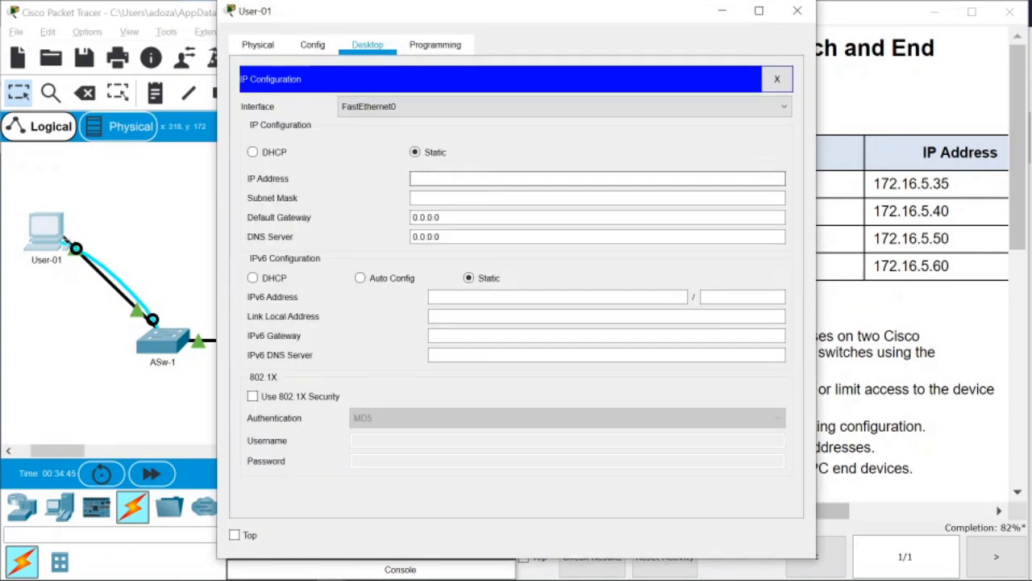
text(172)
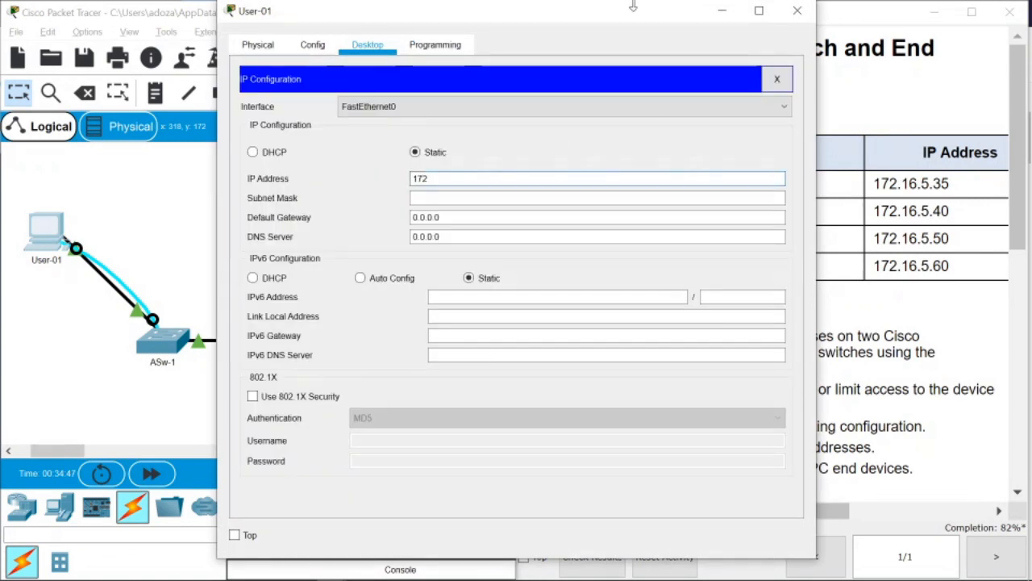
drag(620, 12, 396, 18)
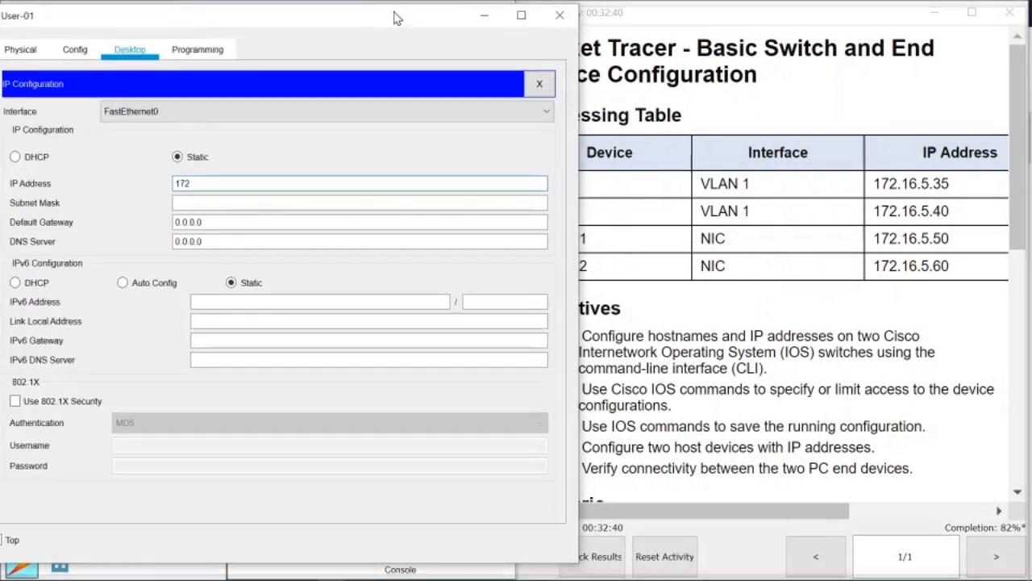
click(750, 511)
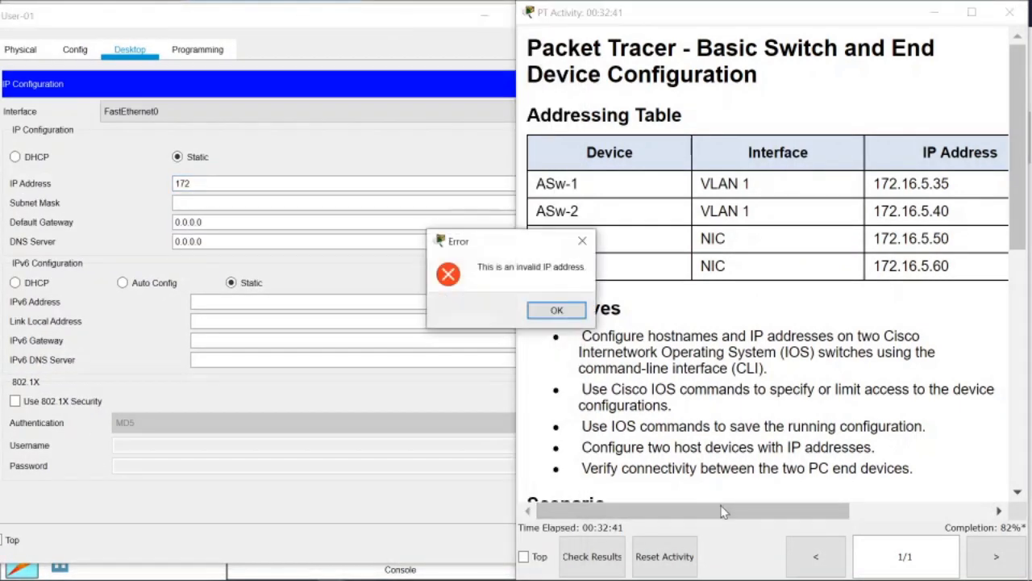
click(563, 314)
click(317, 202)
Give User-01 IP 172.16.5.50 with mask 255.255.255.0 and close its window.
click(199, 183)
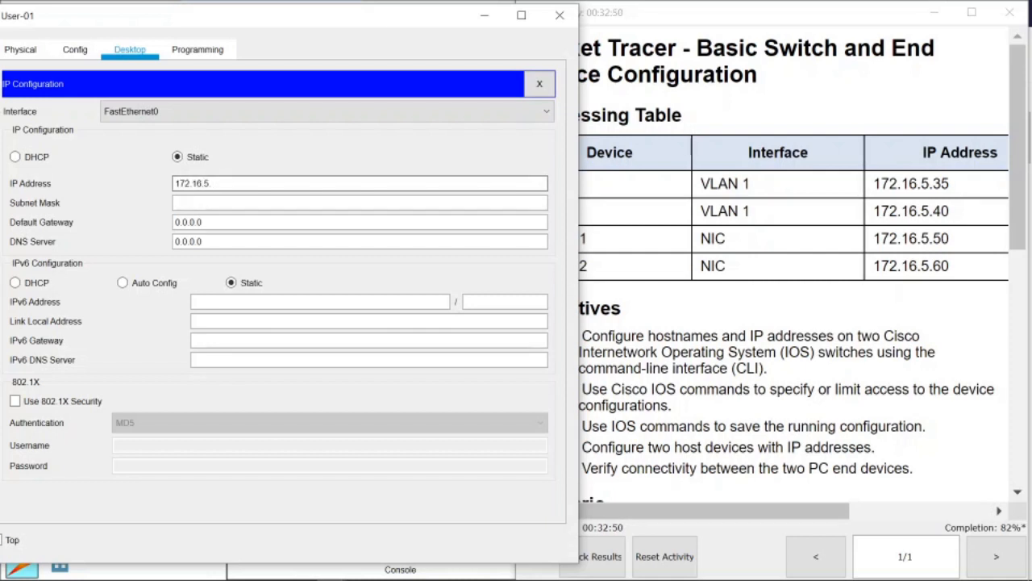
text(172.16.5.50)
click(234, 203)
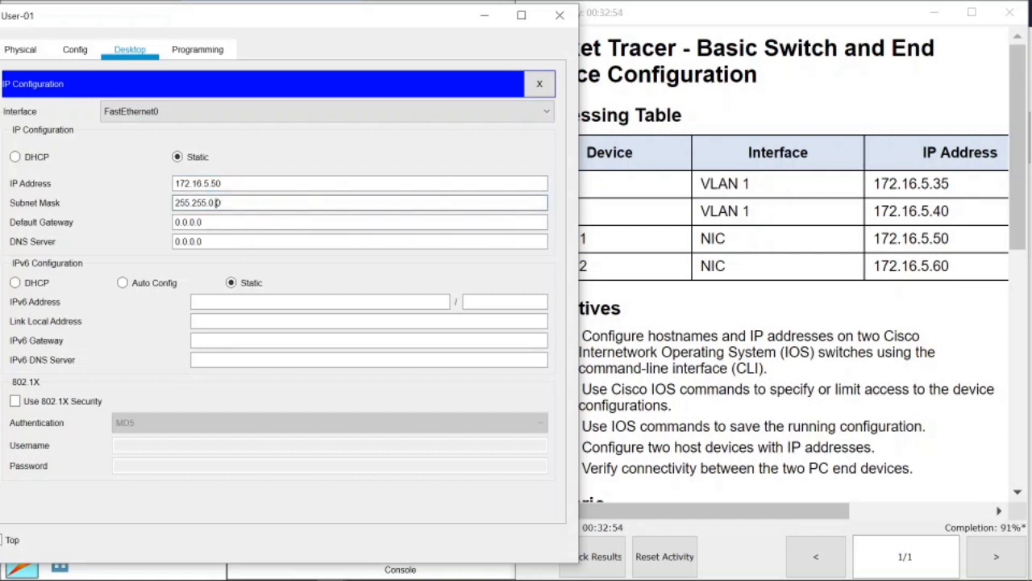
key(BackSpace)
key(BackSpace)
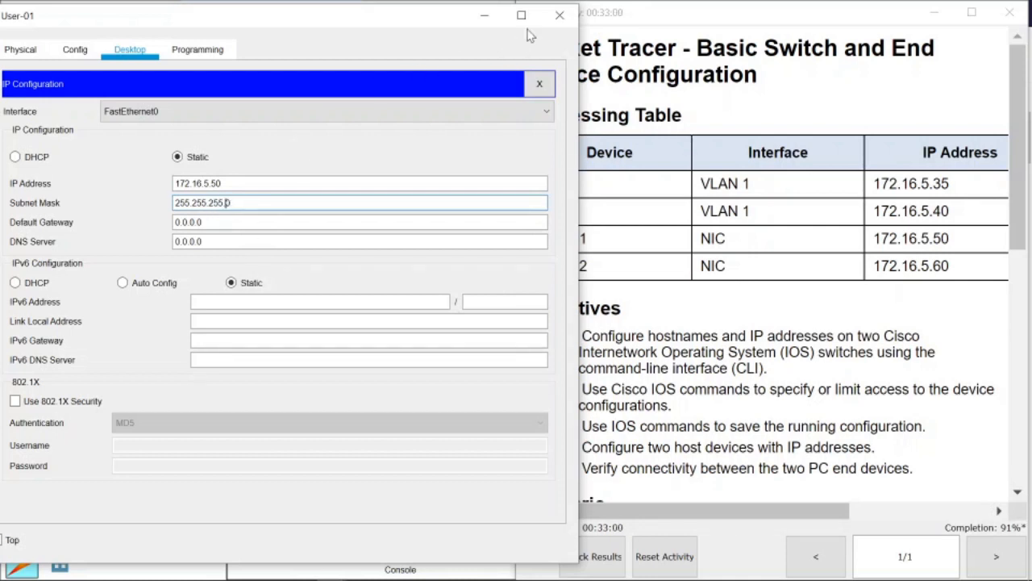
click(552, 23)
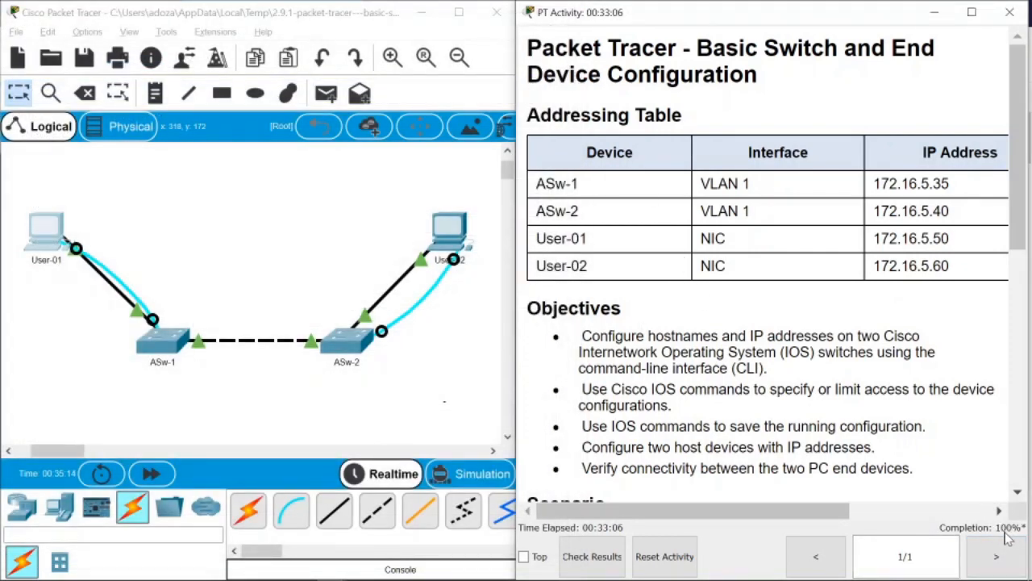
Open User-02's Command Prompt.
scroll(869, 382, down, 5)
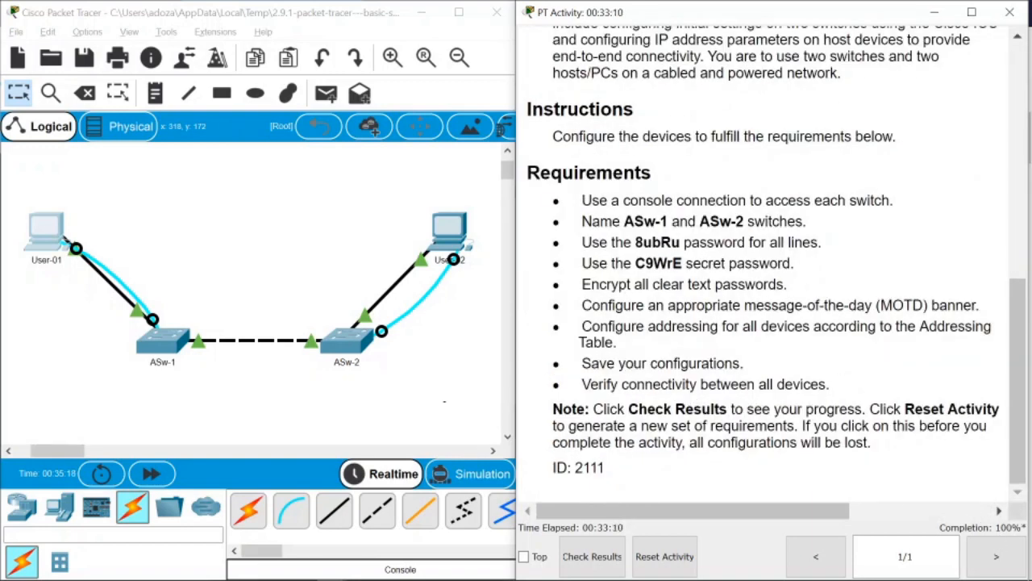
click(452, 231)
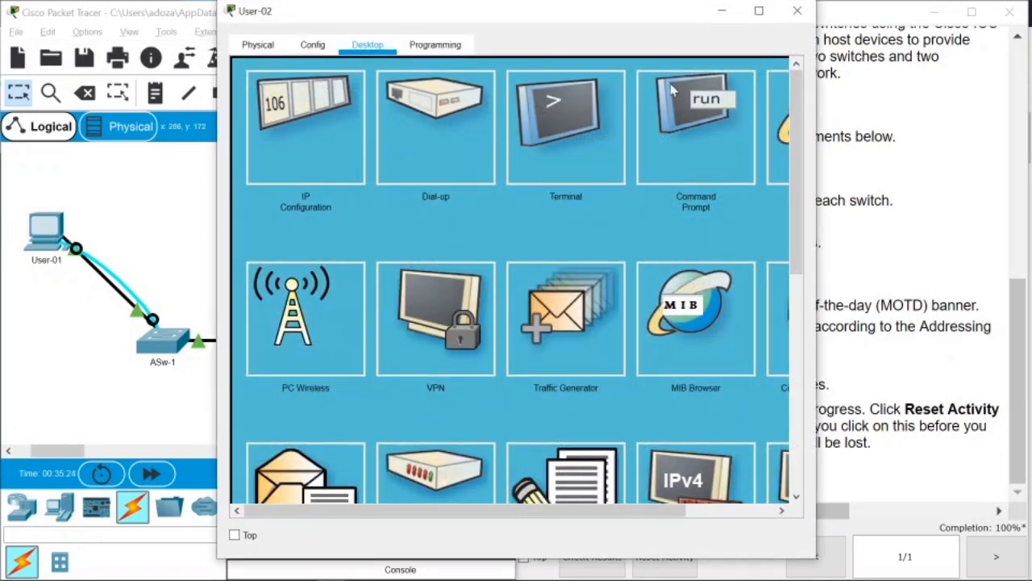
drag(594, 22, 382, 46)
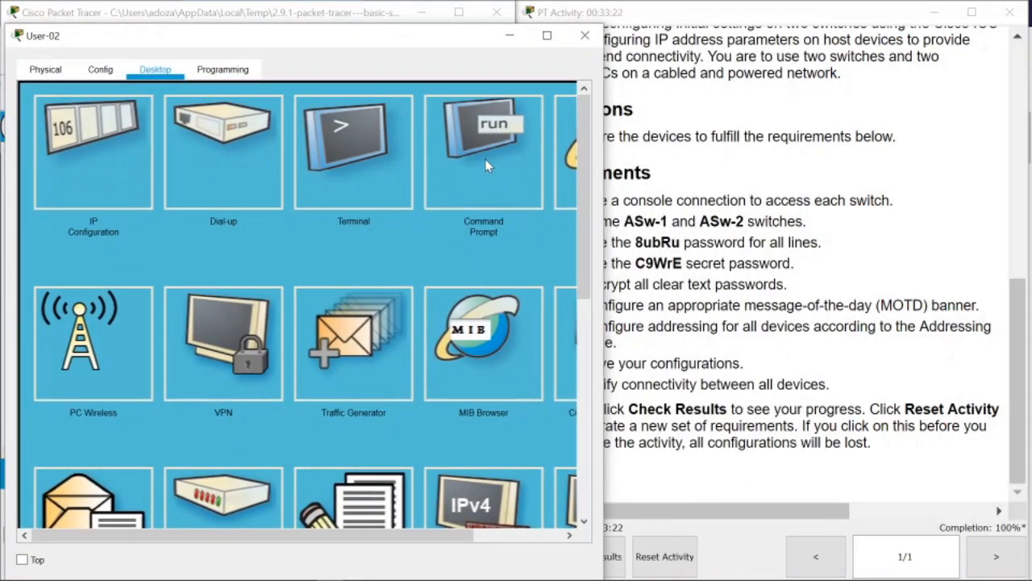
click(498, 208)
drag(364, 38, 382, 17)
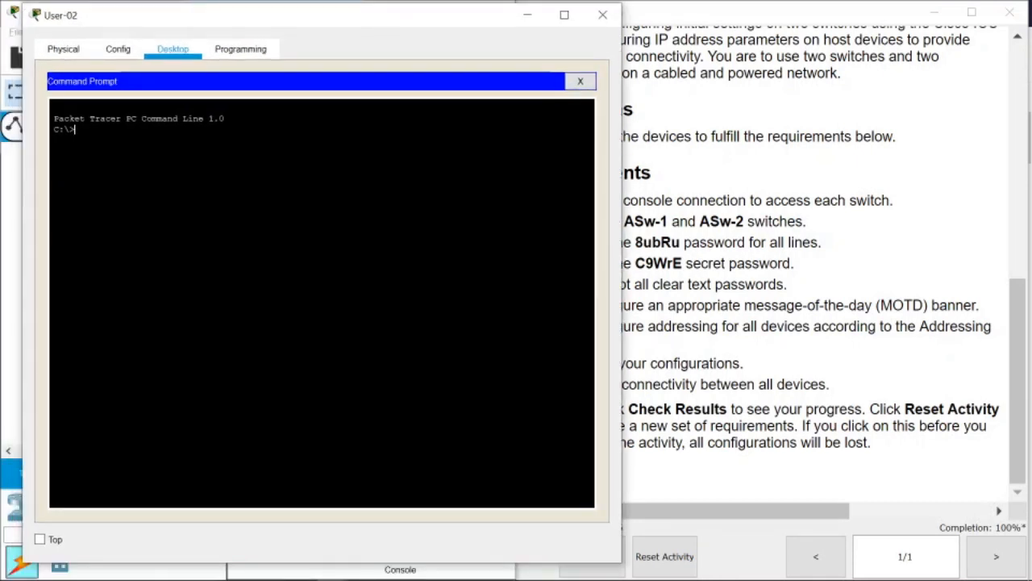
Ping 172.16.5.50 and get 4 of 4 replies with 0% loss.
text(ping)
click(691, 266)
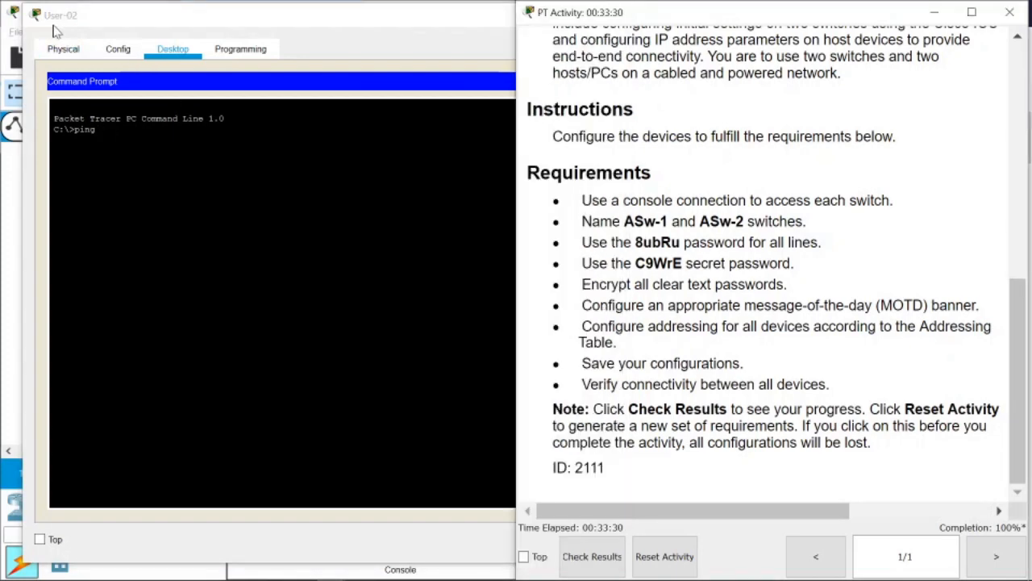
drag(1018, 353, 1018, 120)
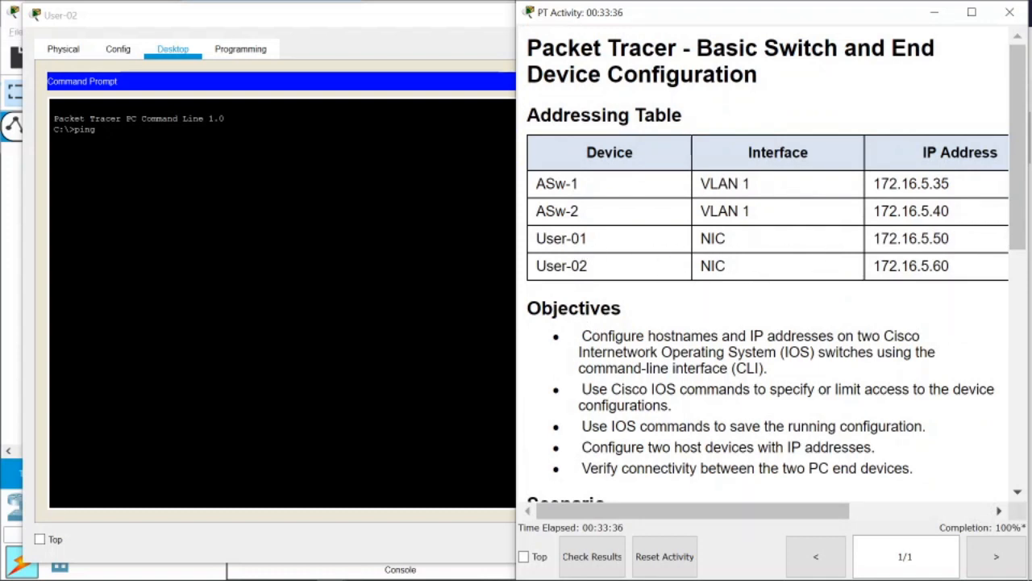
click(194, 154)
text(172)
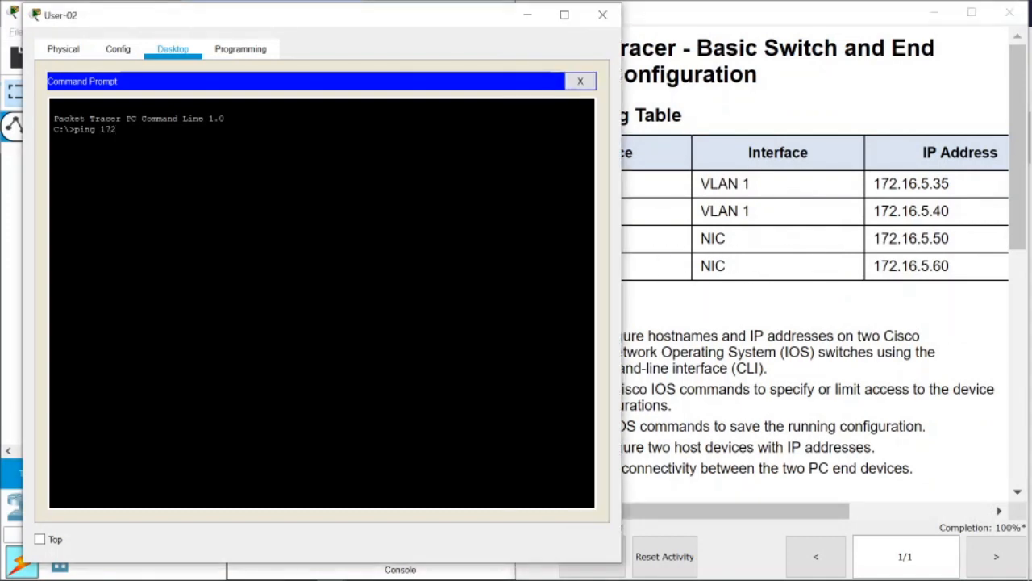
text(.16.5.50)
key(Return)
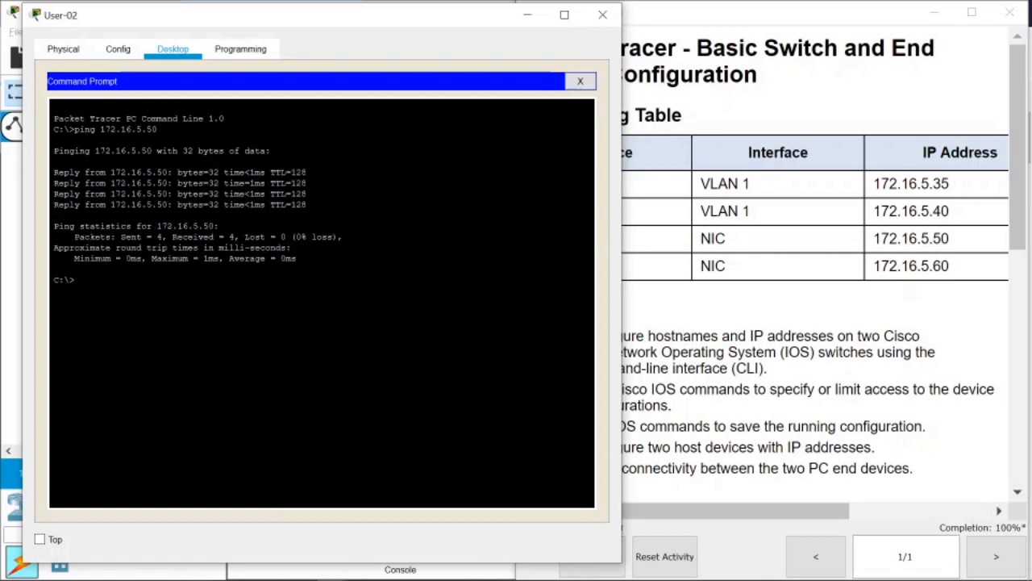
drag(325, 21, 374, 23)
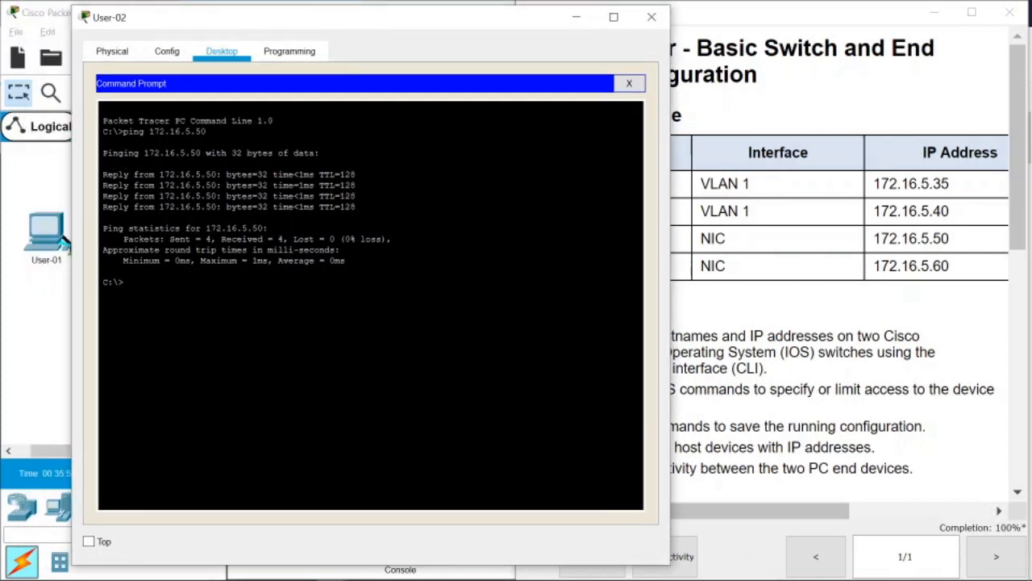
drag(477, 27, 417, 25)
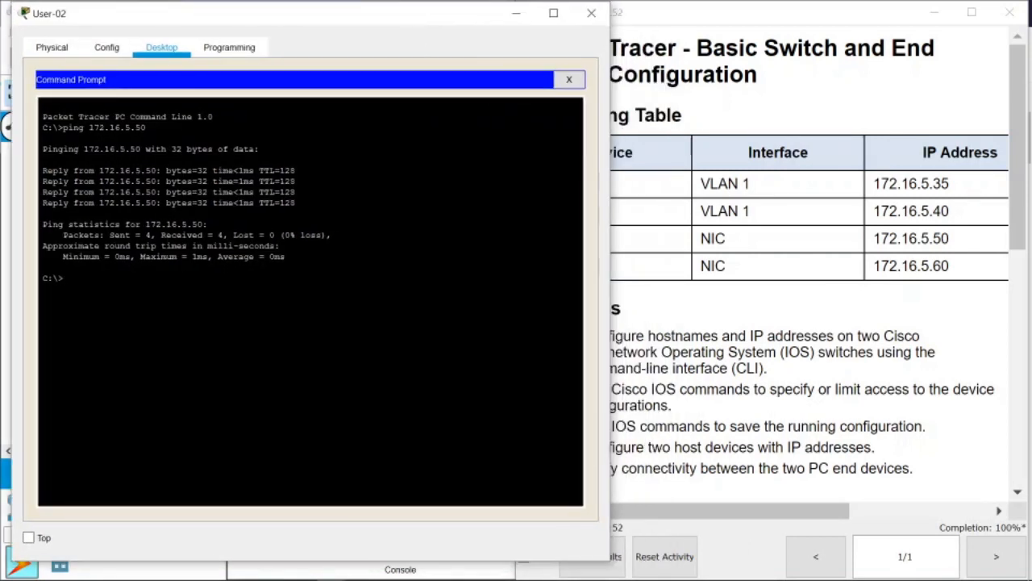